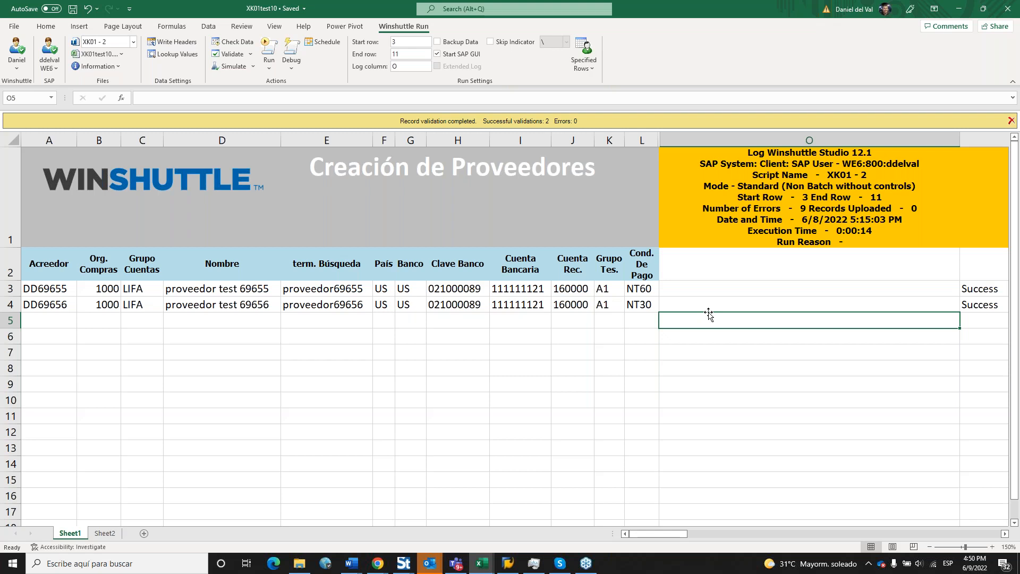
Auto-fill the Acreedor column from DD69655–DD69656 down to DD69663 in row 11.
{"action": "mouse_move", "coordinate": [641, 141]}
{"action": "left_mouse_down"}
{"action": "mouse_move", "coordinate": [776, 142]}
{"action": "mouse_move", "coordinate": [59, 151]}
{"action": "left_mouse_up"}
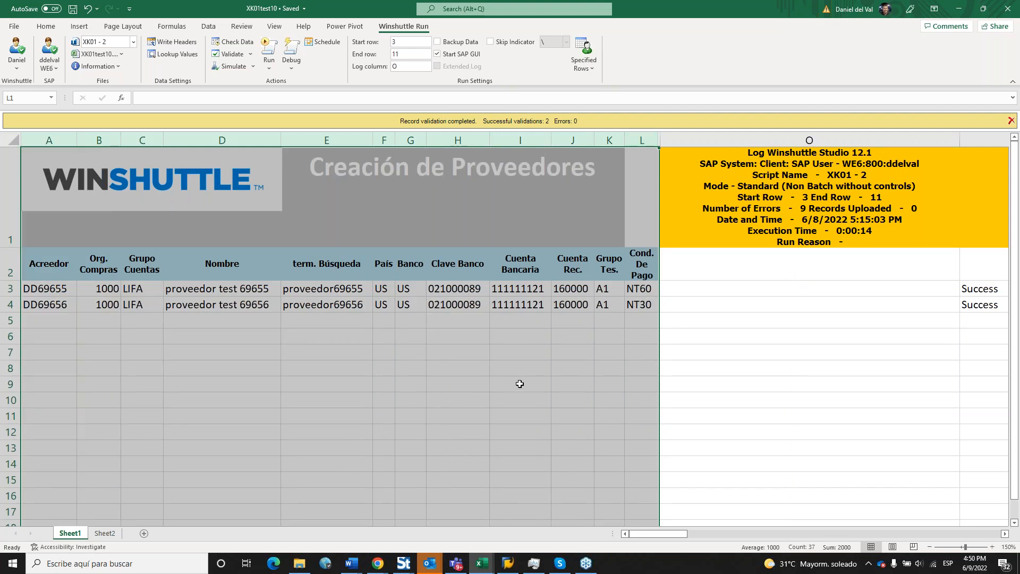
{"action": "left_click", "coordinate": [515, 383]}
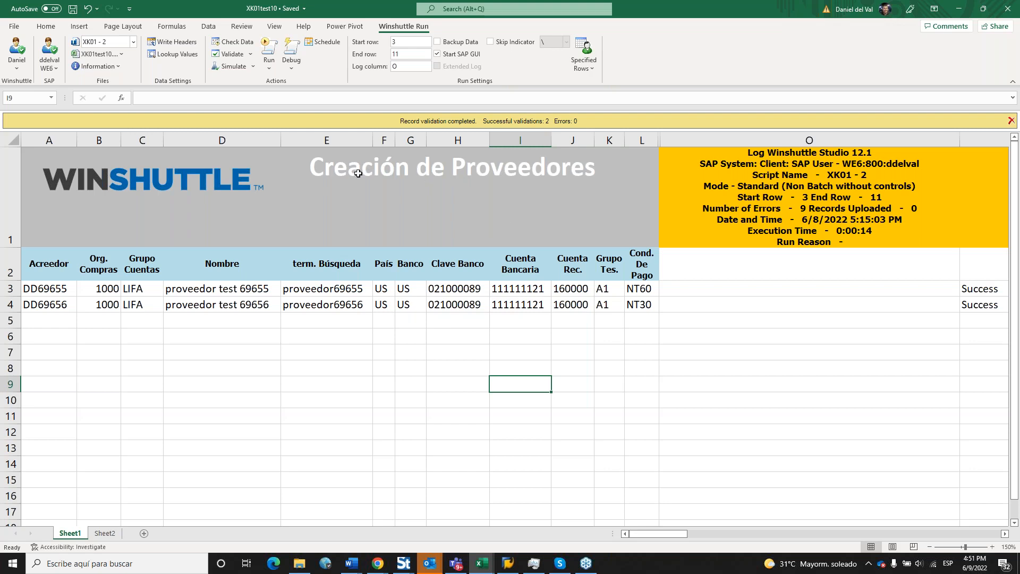
{"action": "left_click_drag", "start_coordinate": [359, 174], "coordinate": [358, 173]}
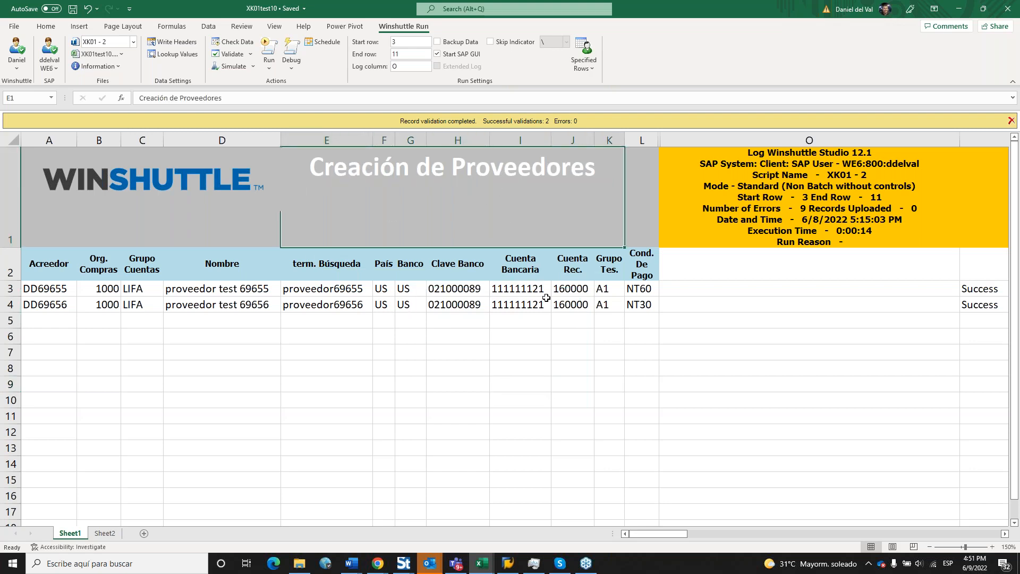
{"action": "left_click", "coordinate": [552, 334]}
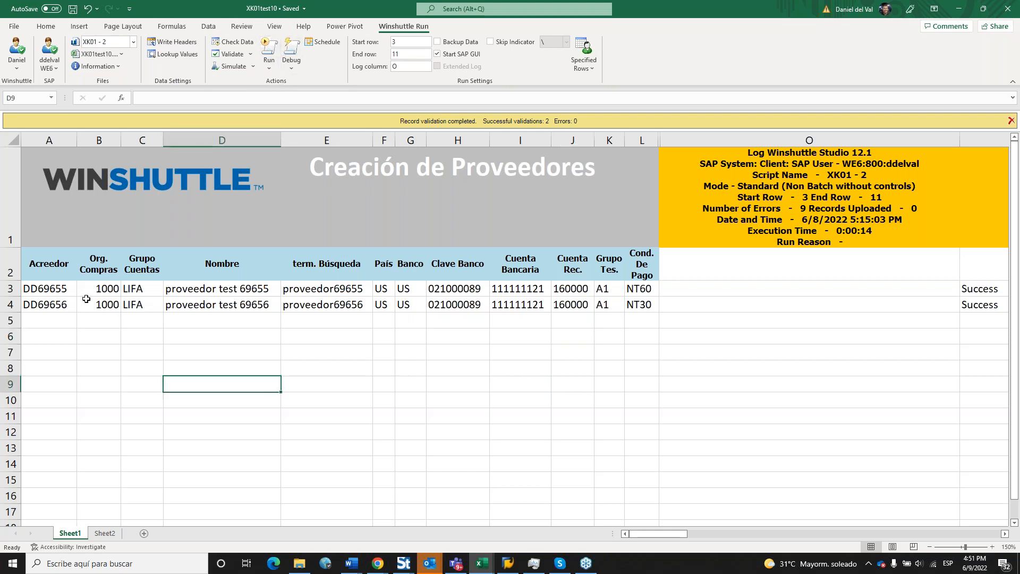
{"action": "left_click_drag", "start_coordinate": [69, 289], "coordinate": [80, 307]}
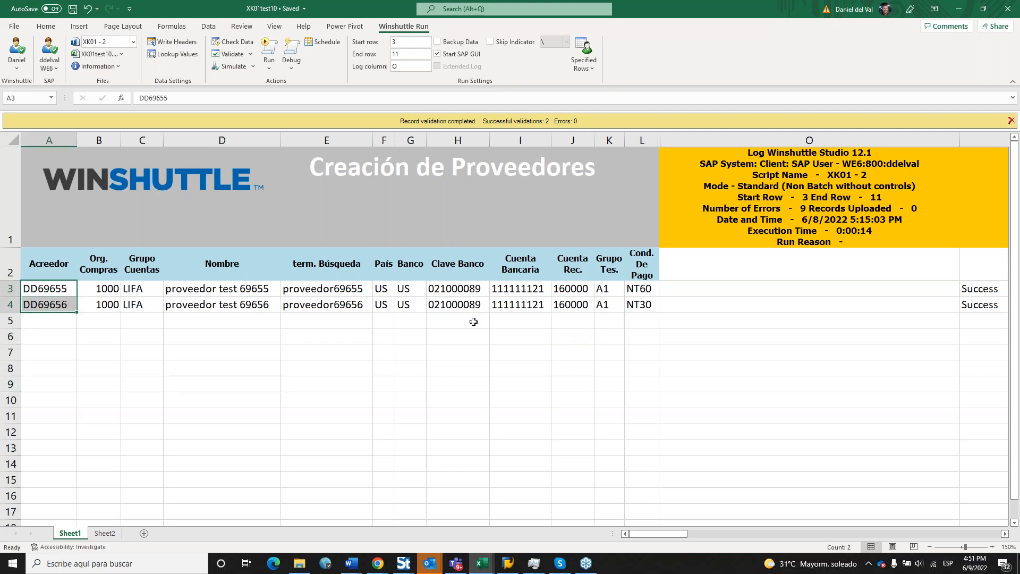
{"action": "left_click_drag", "start_coordinate": [77, 314], "coordinate": [79, 422]}
Pick purchasing organisation 1000 (IDES Deutschland) for B5 via lookup and fill it down to row 11.
{"action": "left_click", "coordinate": [110, 390]}
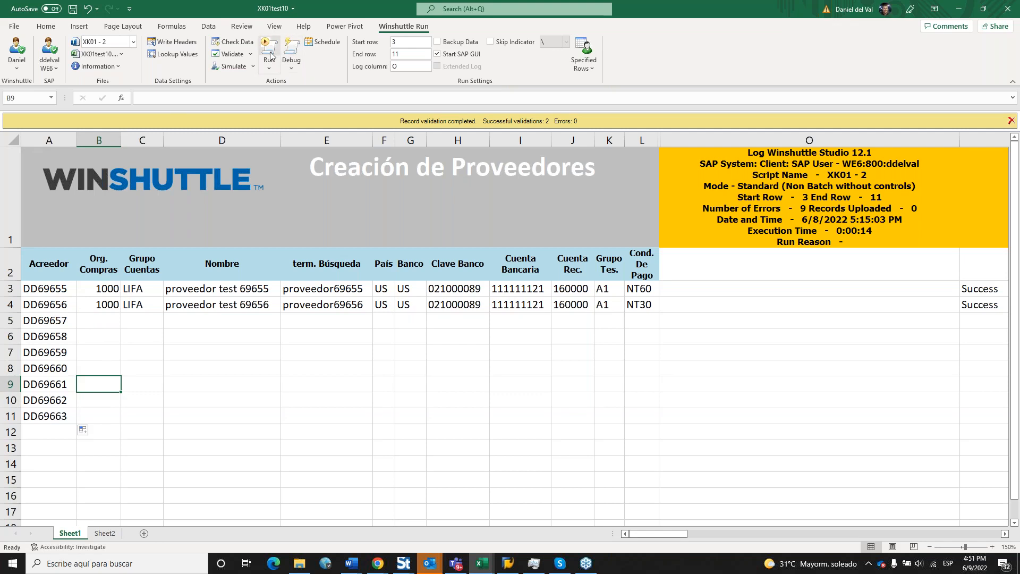
{"action": "left_click", "coordinate": [105, 330]}
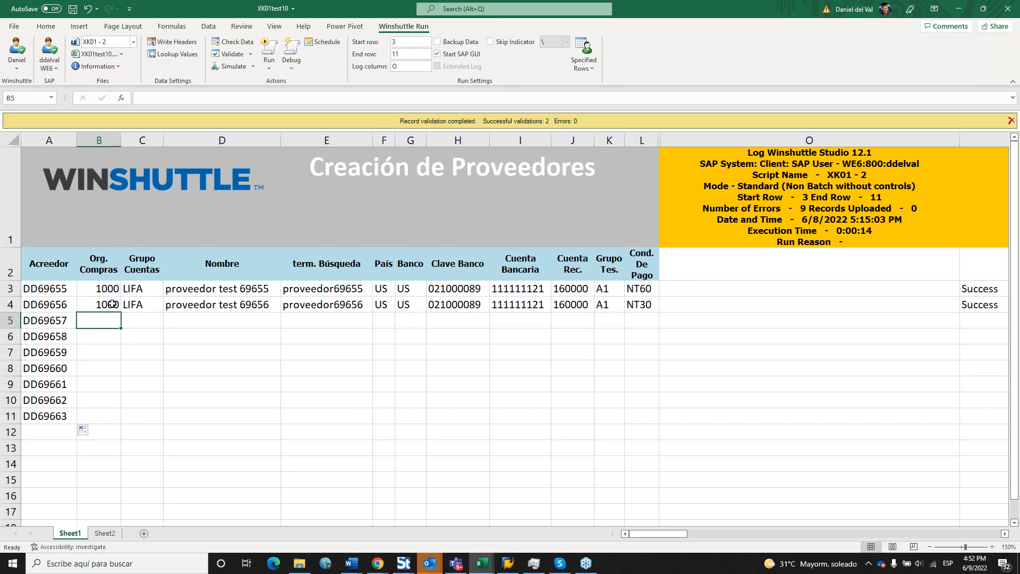
{"action": "left_click", "coordinate": [195, 58]}
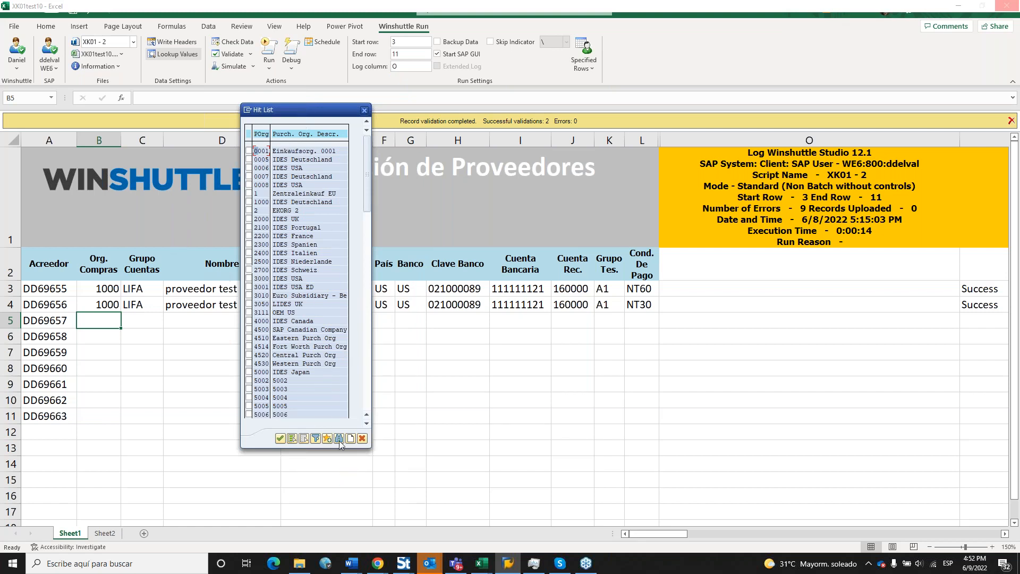
{"action": "left_click", "coordinate": [248, 202]}
{"action": "left_click", "coordinate": [282, 437]}
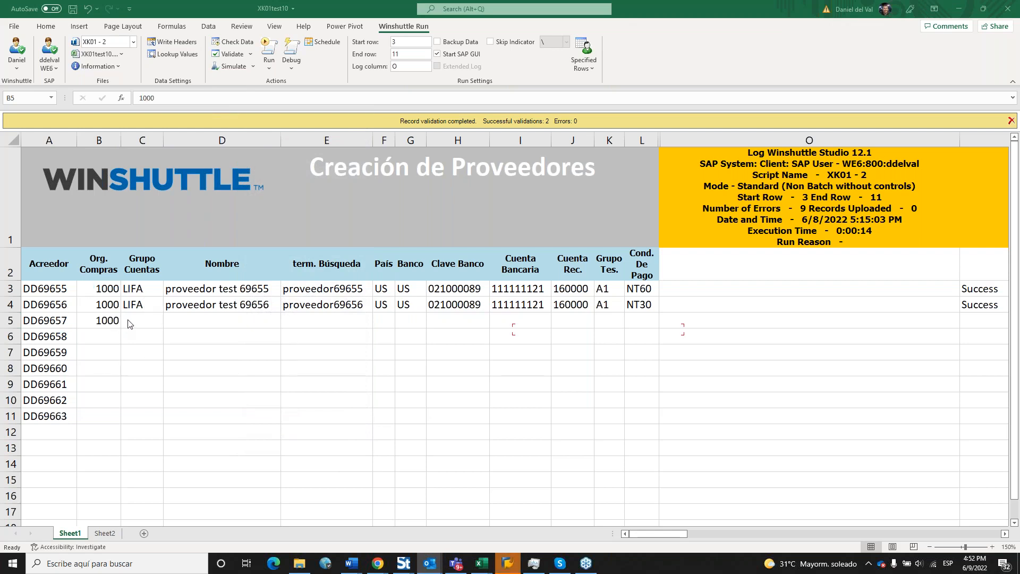
{"action": "left_click_drag", "start_coordinate": [108, 294], "coordinate": [113, 421]}
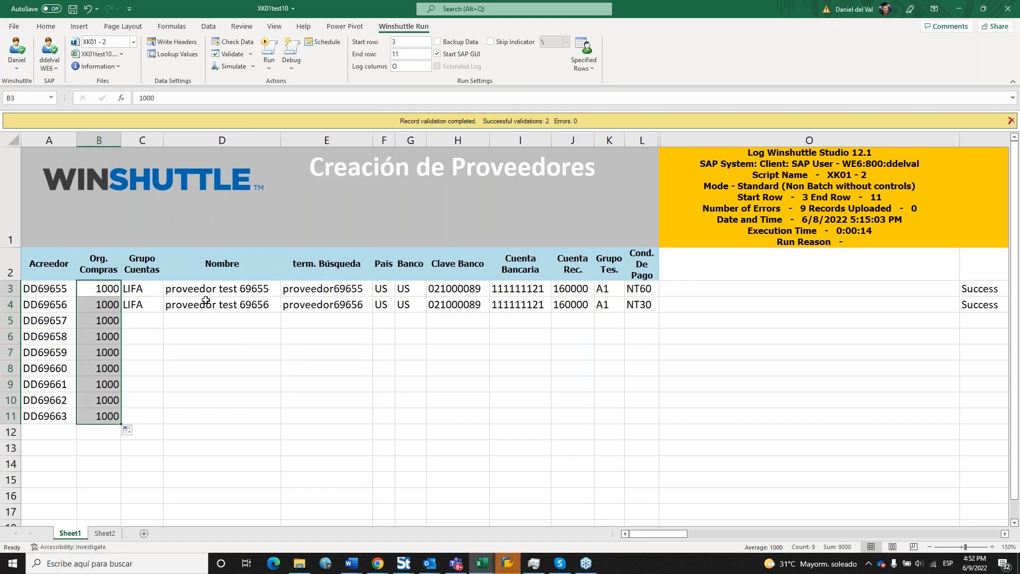
Set C5 to account group LIFA from the SAP lookup and fill it down to row 11.
{"action": "left_click", "coordinate": [142, 321]}
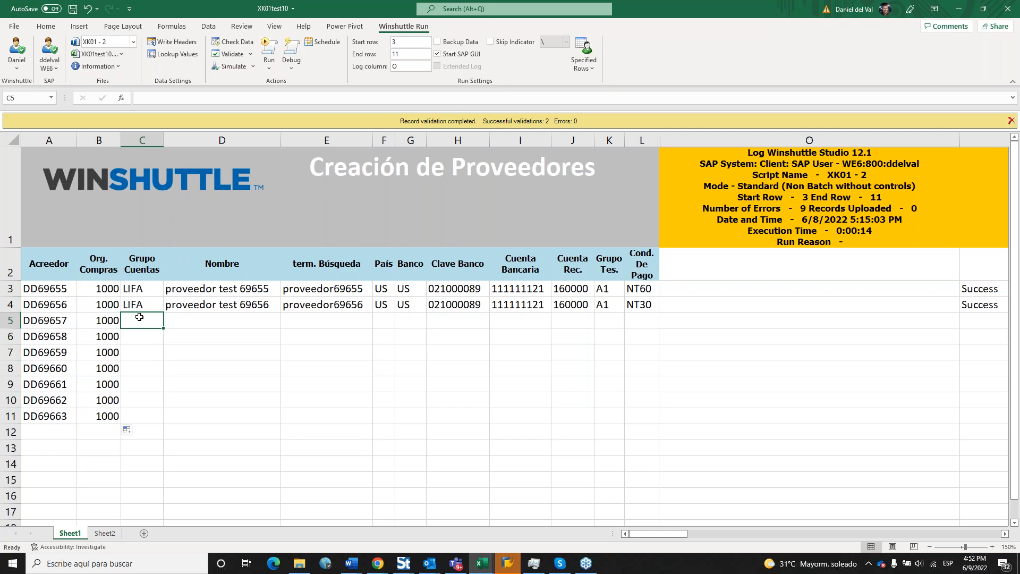
{"action": "left_click", "coordinate": [174, 59]}
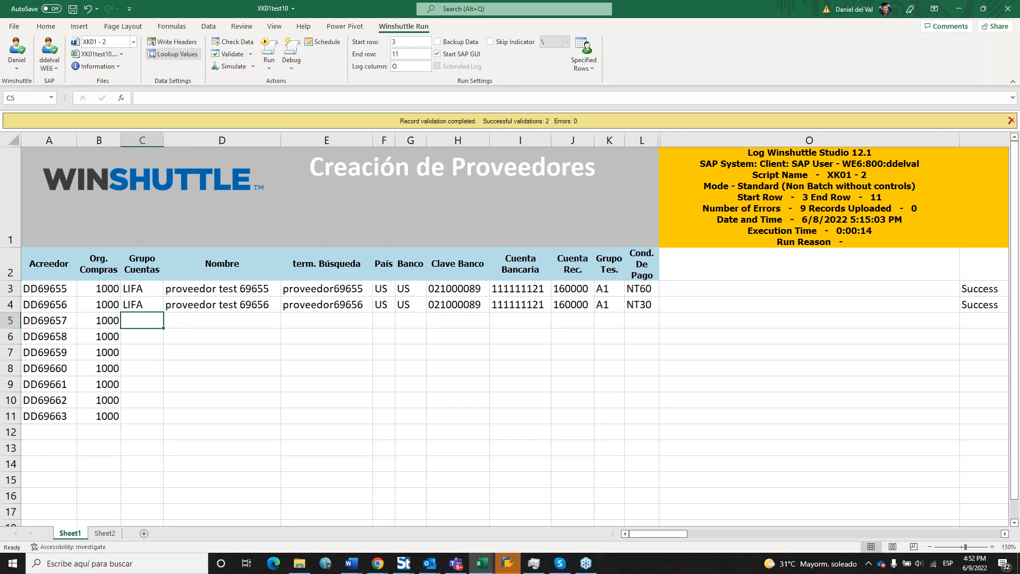
{"action": "left_click_drag", "start_coordinate": [474, 183], "coordinate": [343, 231]}
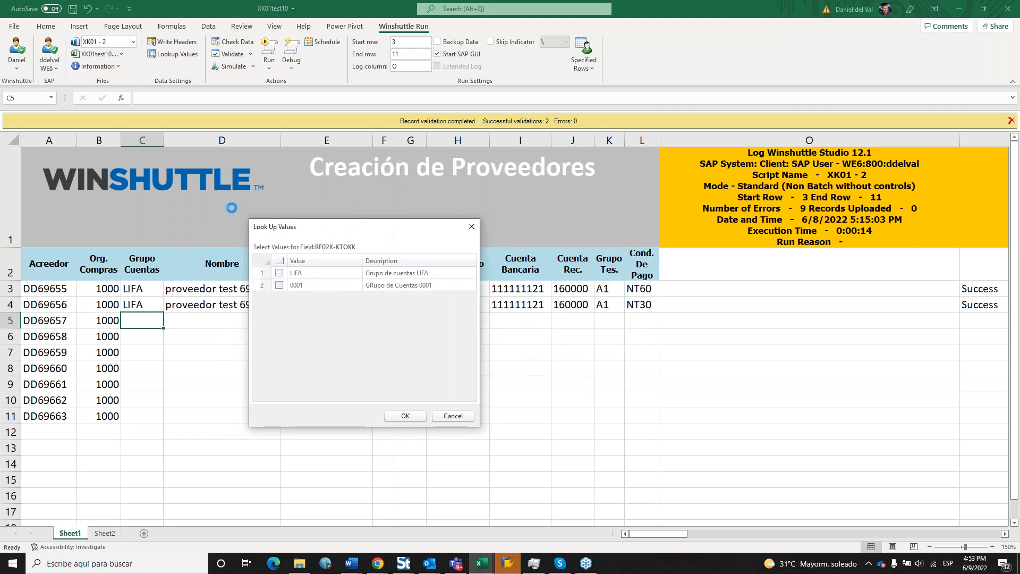
{"action": "left_click_drag", "start_coordinate": [373, 231], "coordinate": [429, 234]}
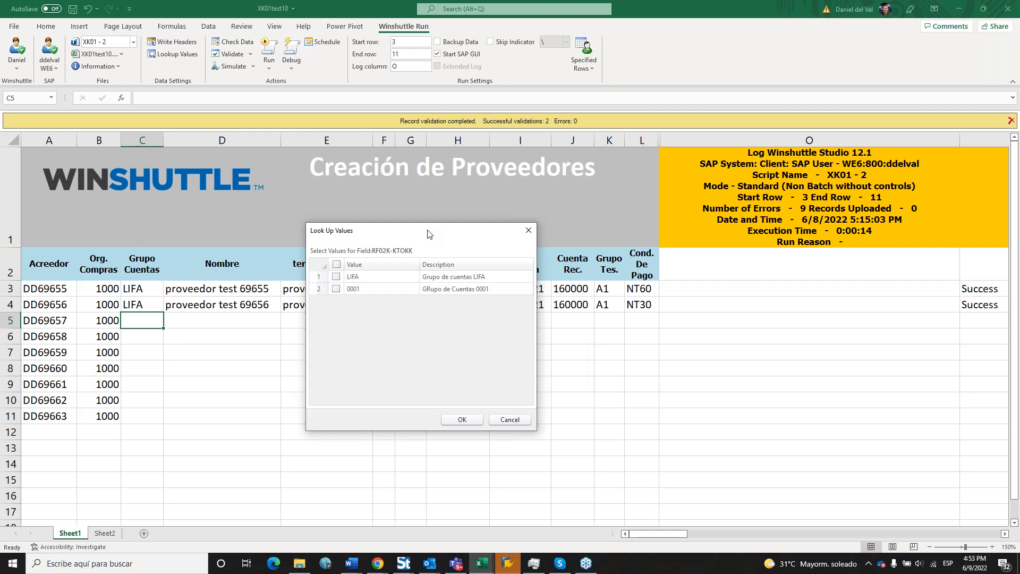
{"action": "left_click_drag", "start_coordinate": [429, 234], "coordinate": [435, 231]}
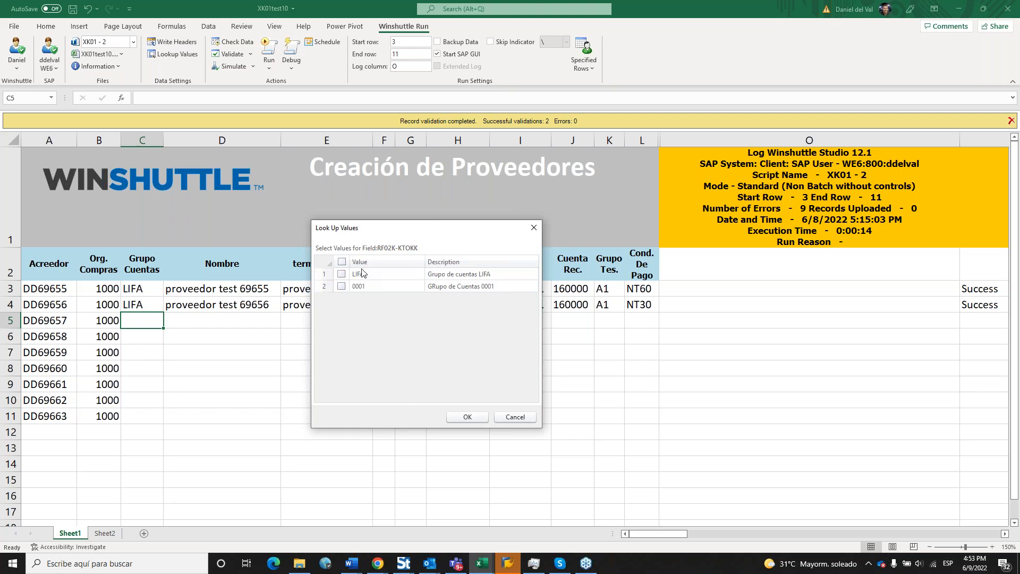
{"action": "left_click", "coordinate": [342, 275]}
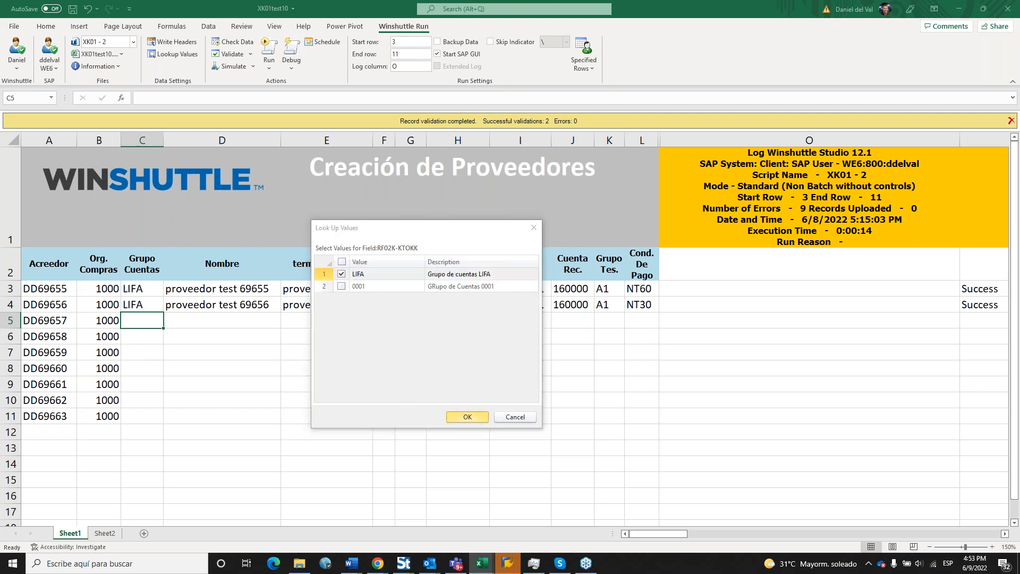
{"action": "left_click", "coordinate": [470, 421]}
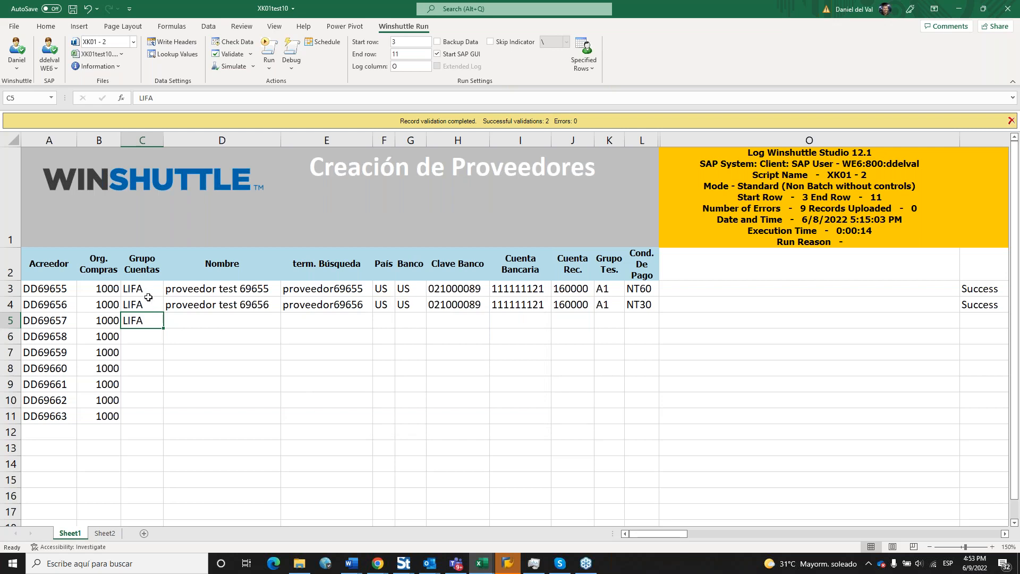
{"action": "left_click_drag", "start_coordinate": [142, 291], "coordinate": [166, 424]}
Fill the vendor names and search terms down to row 11.
{"action": "left_click", "coordinate": [280, 370]}
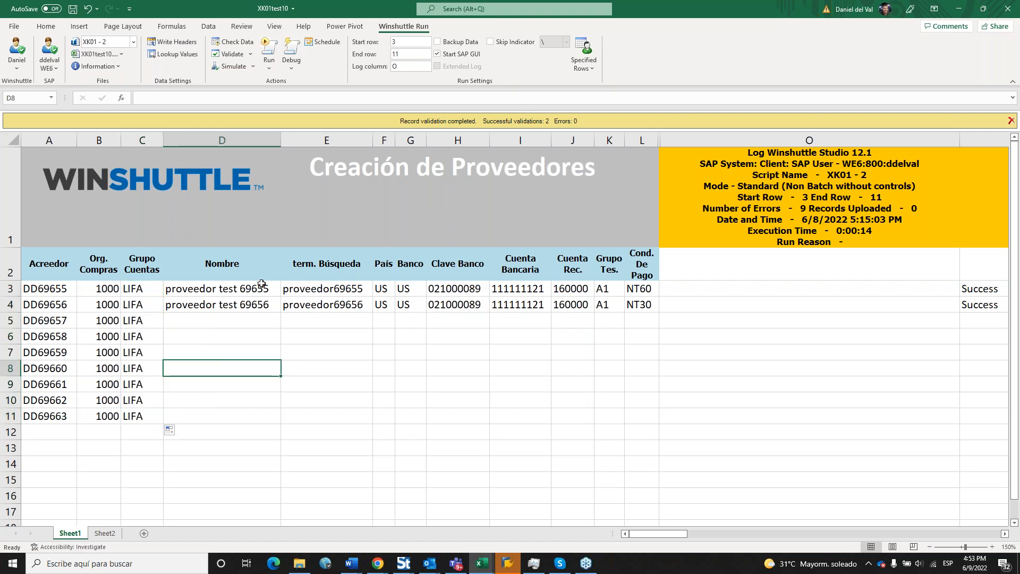
{"action": "left_click_drag", "start_coordinate": [261, 287], "coordinate": [375, 423]}
{"action": "left_click", "coordinate": [431, 372]}
Copy the bank and payment data from rows 3–4 into rows 5 through 11.
{"action": "left_click_drag", "start_coordinate": [387, 290], "coordinate": [643, 305]}
{"action": "key", "text": "ctrl+c"}
{"action": "left_click", "coordinate": [381, 317]}
{"action": "key", "text": "ctrl+v"}
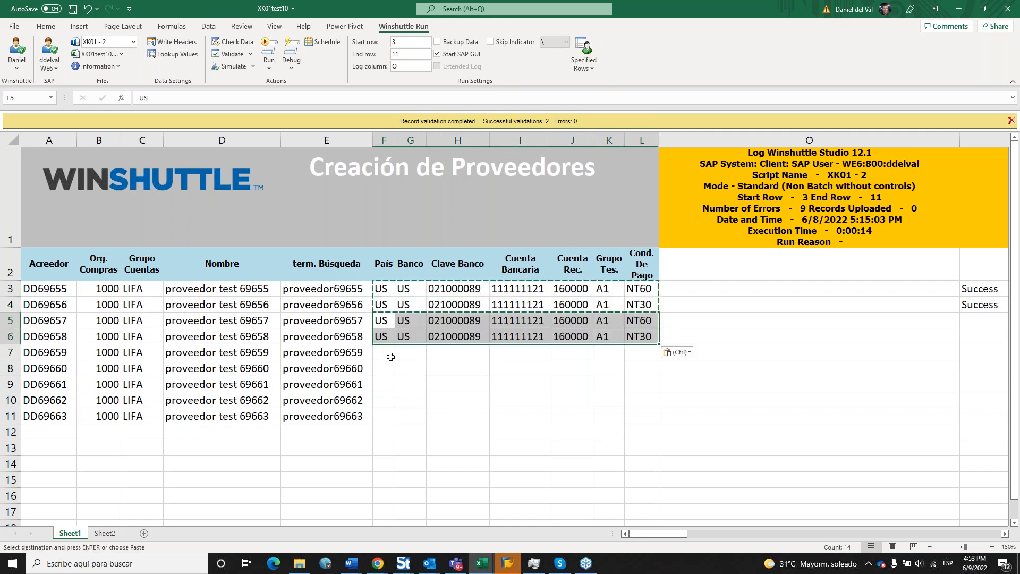
{"action": "left_click", "coordinate": [389, 354]}
{"action": "key", "text": "ctrl+v"}
{"action": "left_click", "coordinate": [386, 385]}
{"action": "key", "text": "ctrl+v"}
{"action": "left_click", "coordinate": [403, 444]}
{"action": "left_click_drag", "start_coordinate": [382, 400], "coordinate": [642, 400]}
{"action": "key", "text": "ctrl+c"}
{"action": "left_click", "coordinate": [380, 415]}
{"action": "key", "text": "ctrl+v"}
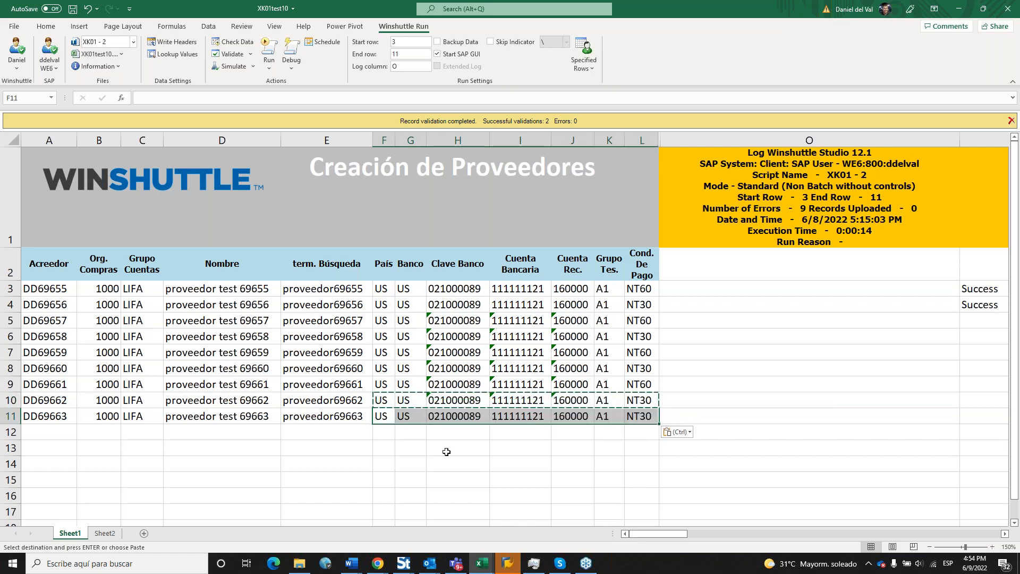
{"action": "key", "text": "Escape"}
Set vendor DD69656's payment terms in L4 to NT50 and highlight it yellow.
{"action": "left_click", "coordinate": [651, 304]}
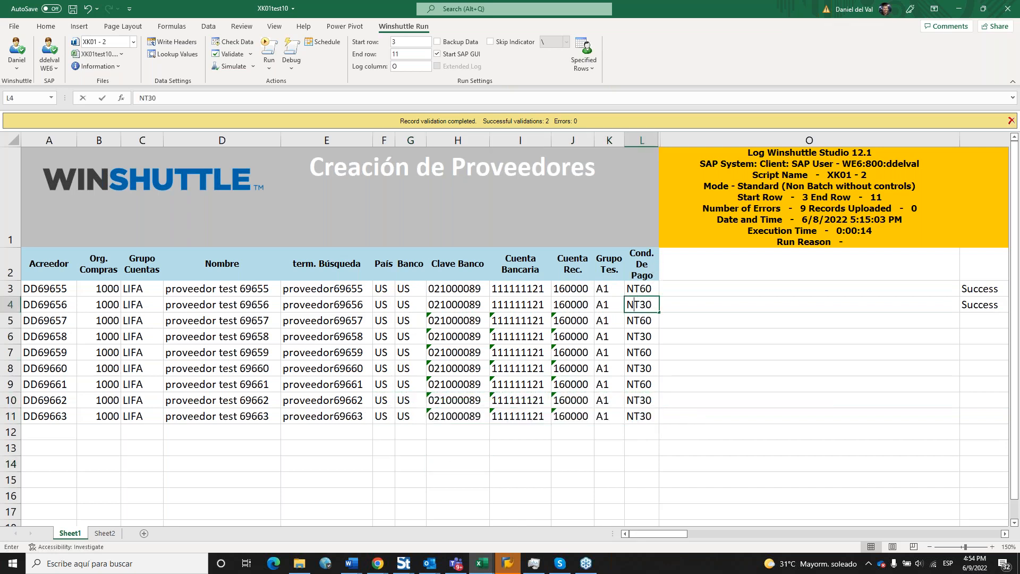
{"action": "type", "text": "NT"}
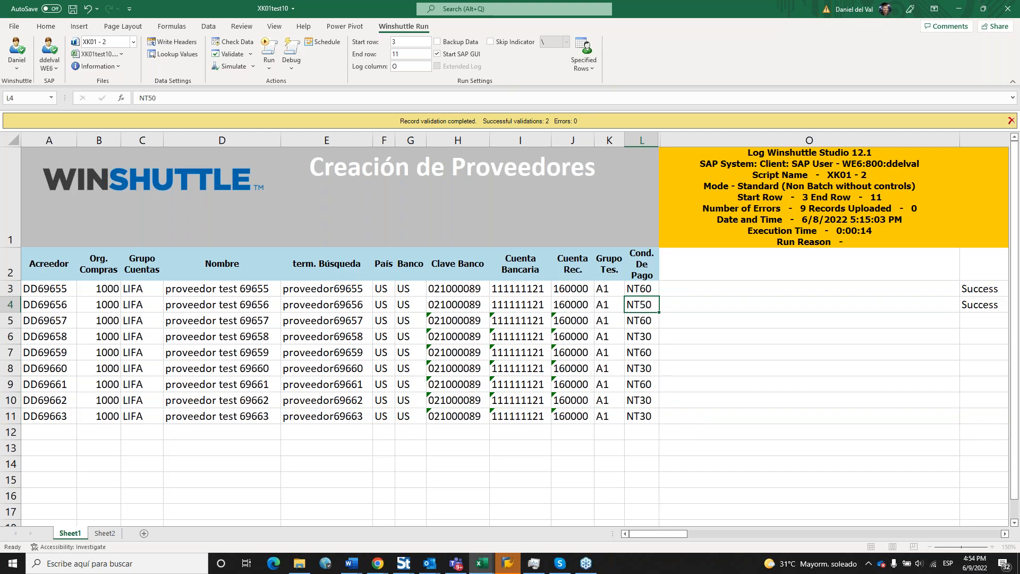
{"action": "key", "text": "Return"}
{"action": "key", "text": "Up"}
{"action": "left_click", "coordinate": [59, 29]}
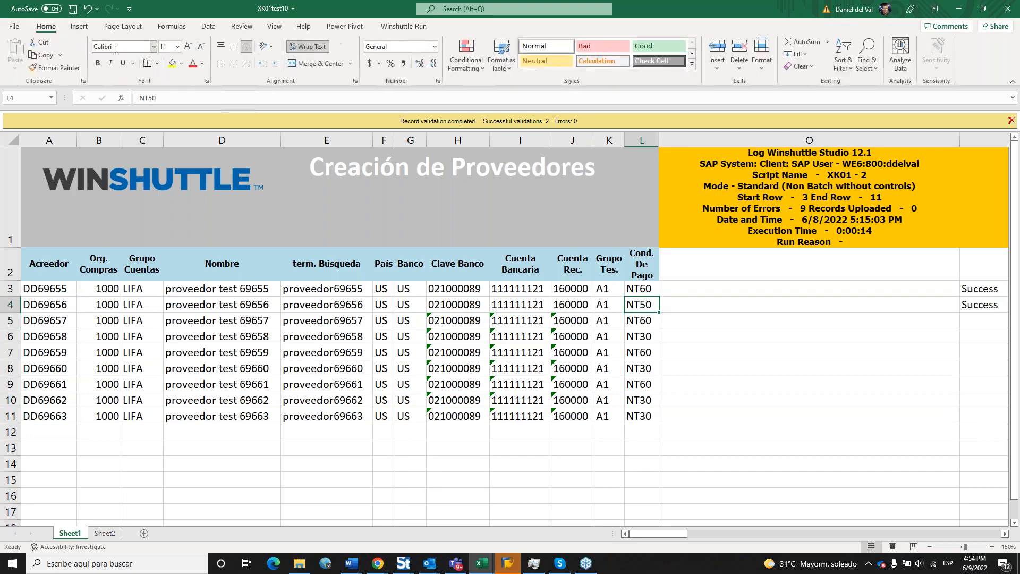
{"action": "left_click", "coordinate": [172, 63]}
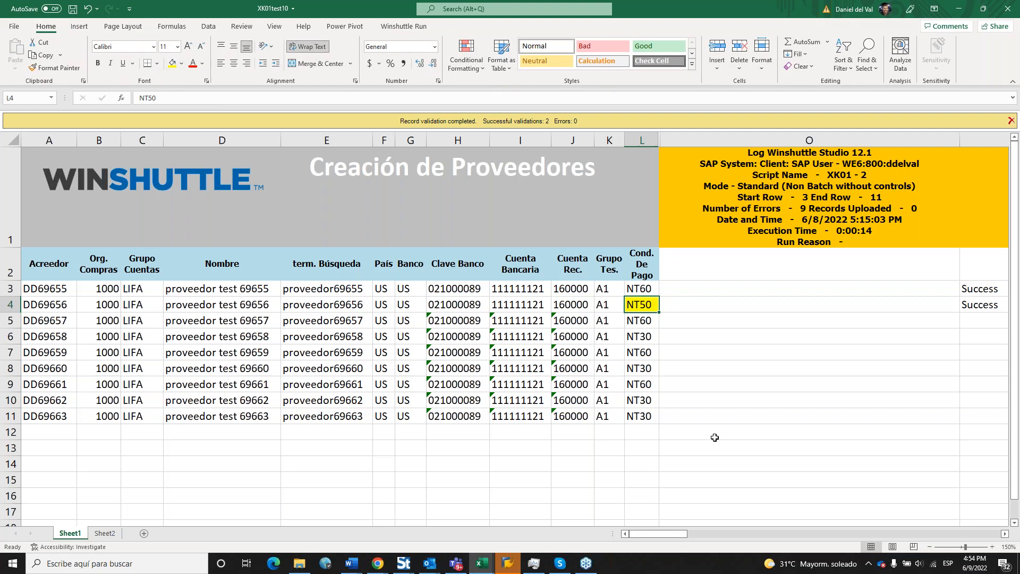
Set vendor DD69662's treasury group in K10 to XX and highlight it yellow.
{"action": "left_click", "coordinate": [612, 401]}
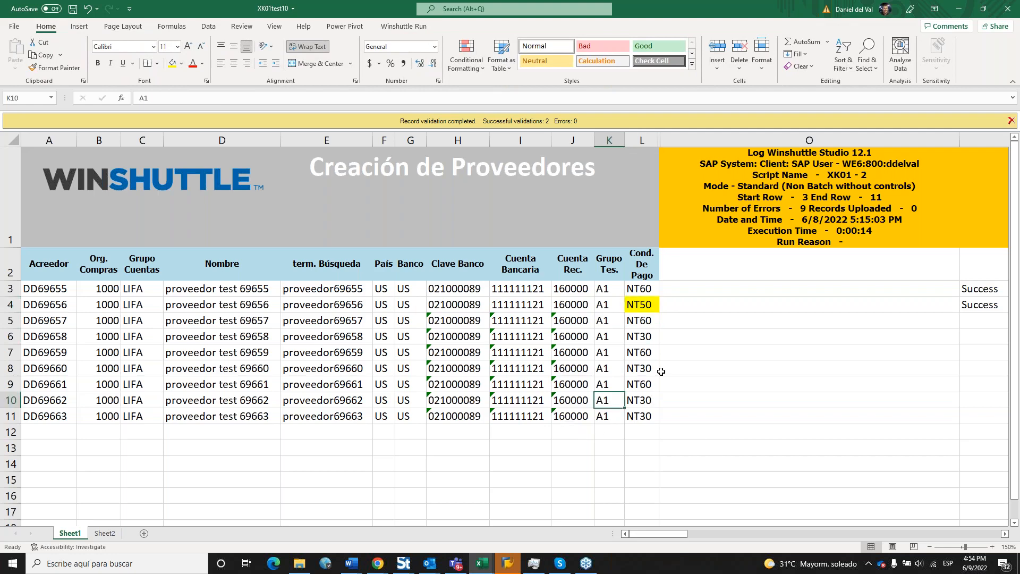
{"action": "type", "text": "XX"}
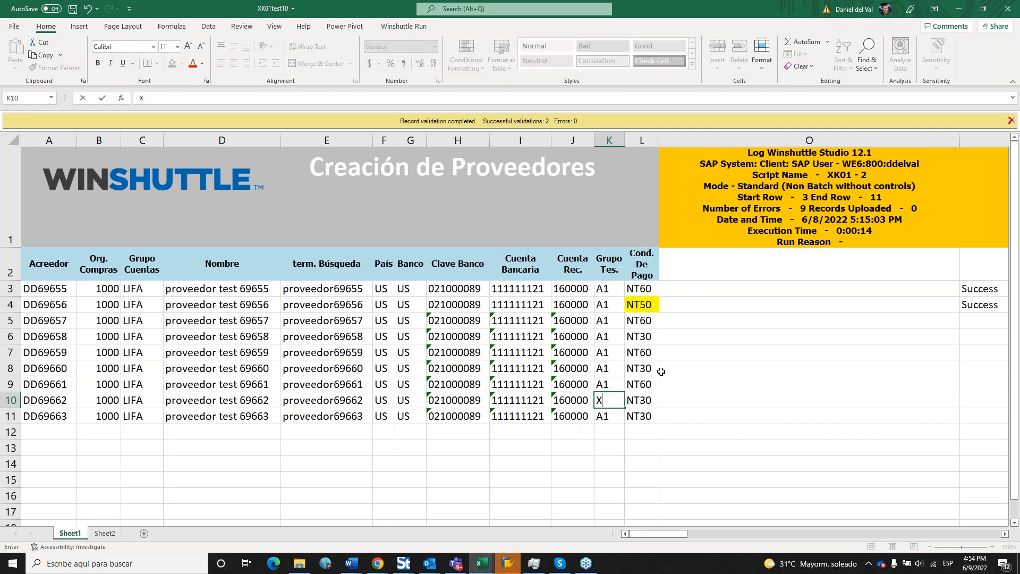
{"action": "key", "text": "Return"}
{"action": "key", "text": "Up"}
{"action": "left_click", "coordinate": [174, 68]}
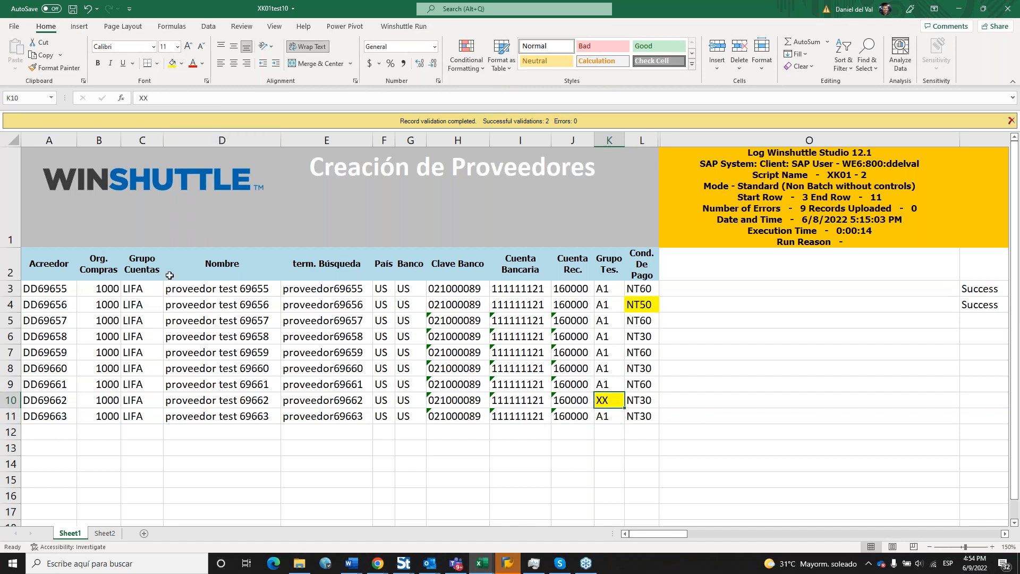
Enter account group 0002 in C7 for vendor DD69659 and fill it yellow.
{"action": "left_click", "coordinate": [150, 356]}
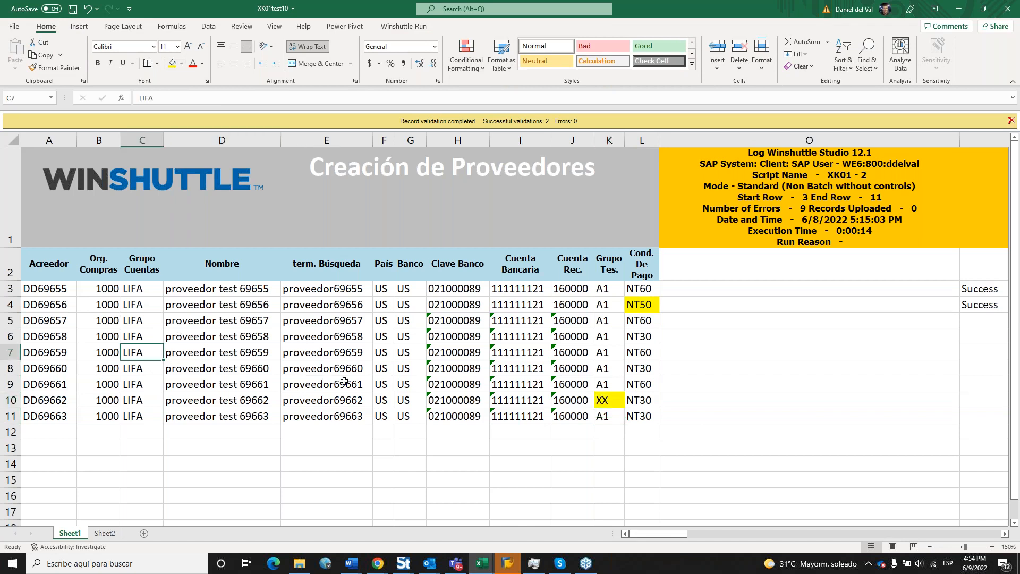
{"action": "type", "text": "'0002"}
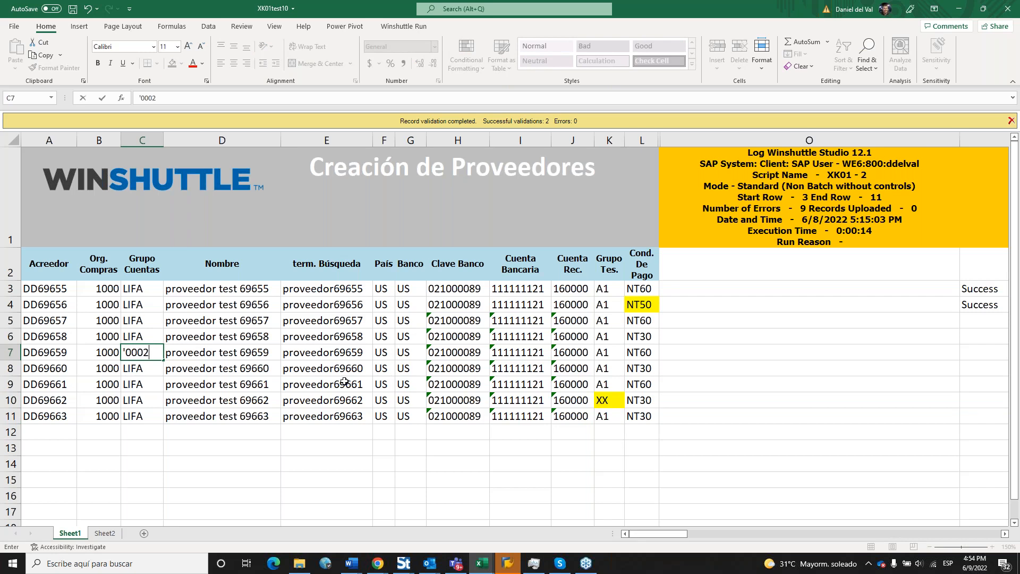
{"action": "key", "text": "Return"}
{"action": "key", "text": "Up"}
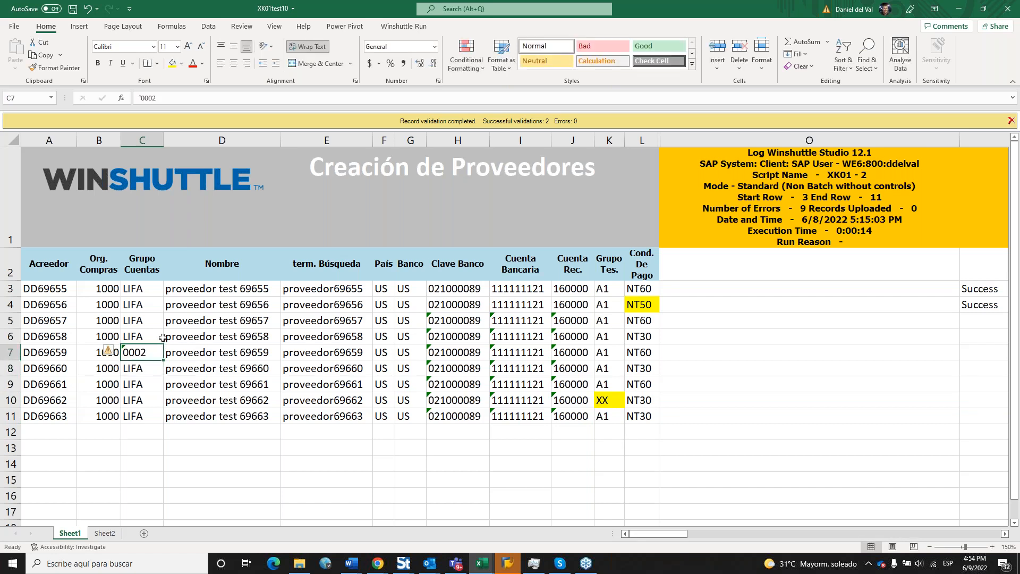
{"action": "left_click", "coordinate": [172, 63]}
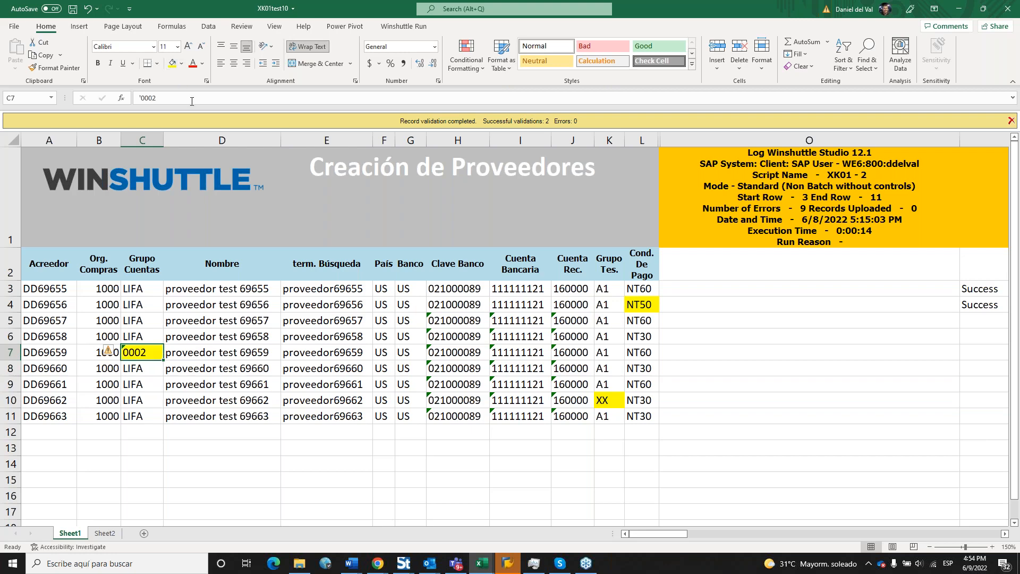
{"action": "left_click_drag", "start_coordinate": [983, 264], "coordinate": [984, 353]}
{"action": "left_click", "coordinate": [983, 352]}
{"action": "left_click_drag", "start_coordinate": [666, 535], "coordinate": [652, 534]}
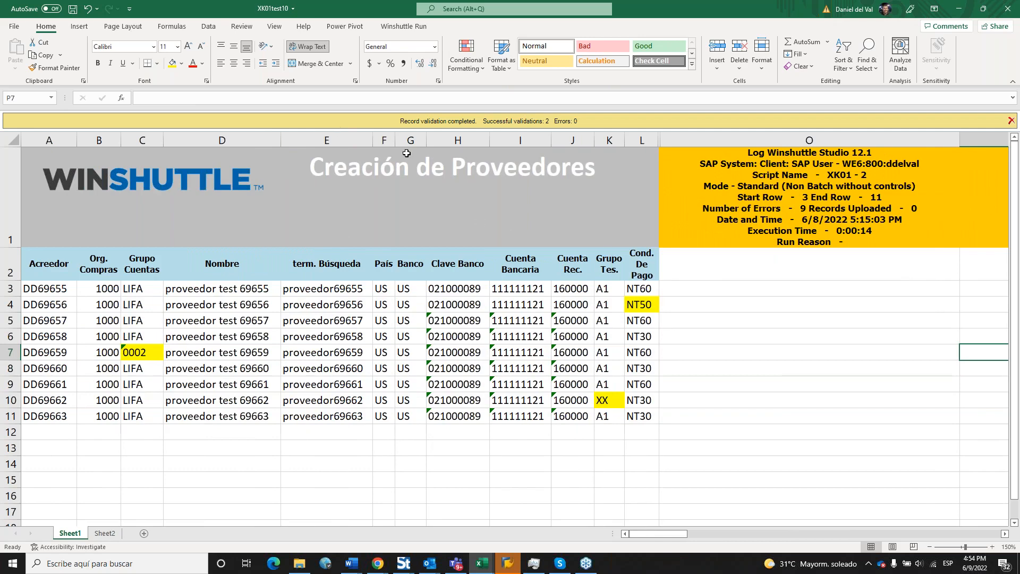
Validate the nine vendor rows with Winshuttle, yielding 6 successes and 3 errors.
{"action": "left_click", "coordinate": [405, 26]}
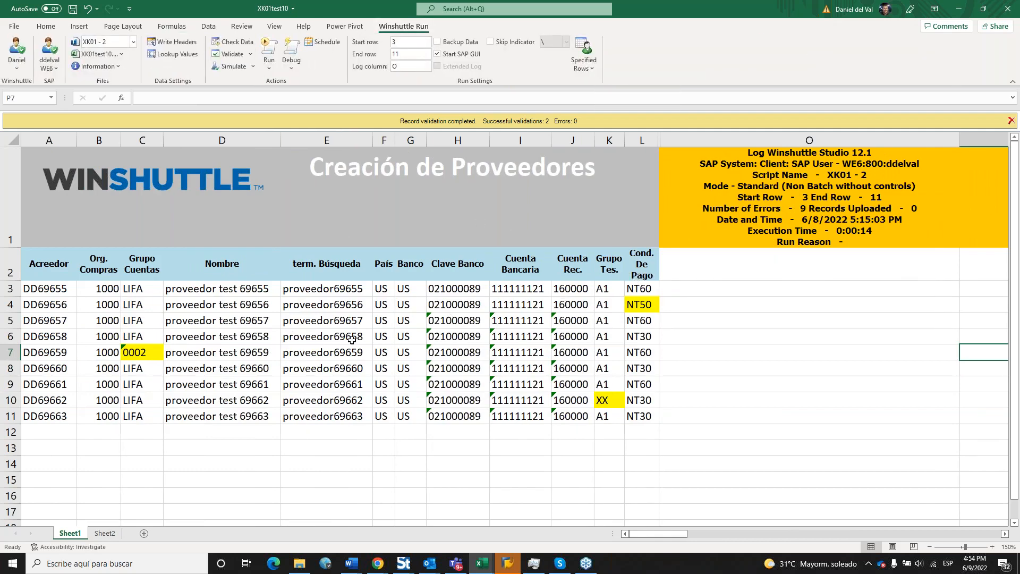
{"action": "left_click", "coordinate": [229, 55]}
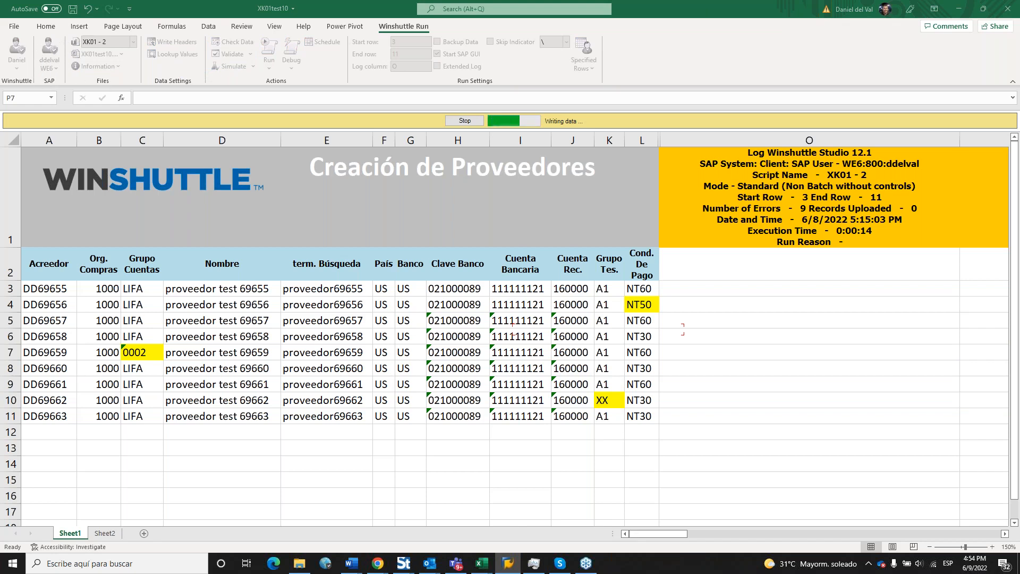
{"action": "left_click", "coordinate": [1004, 534]}
{"action": "left_click", "coordinate": [1005, 534]}
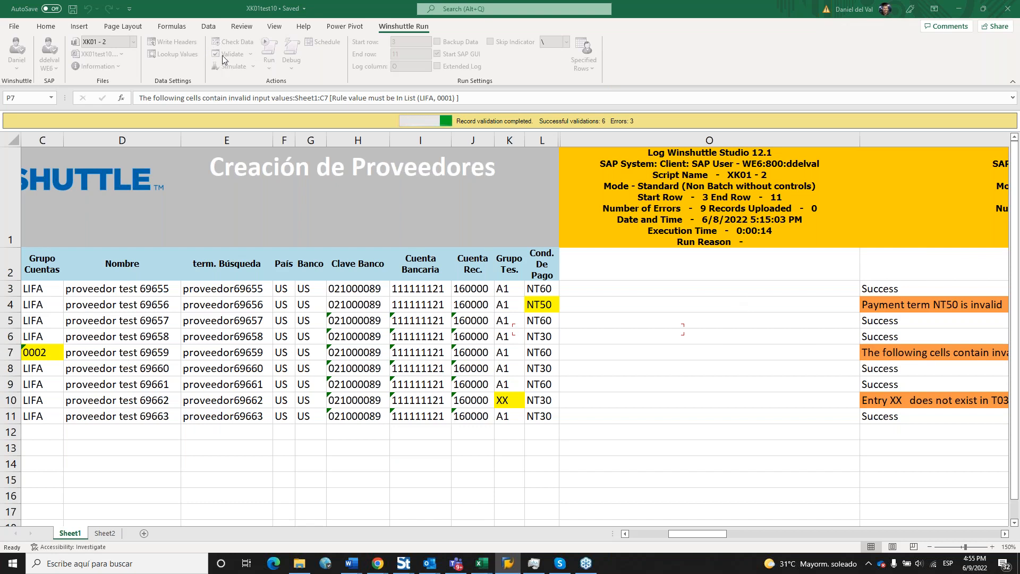
{"action": "left_click", "coordinate": [1005, 534]}
Read the validation error messages in the log column P.
{"action": "left_click", "coordinate": [1005, 534]}
{"action": "left_click", "coordinate": [1005, 534]}
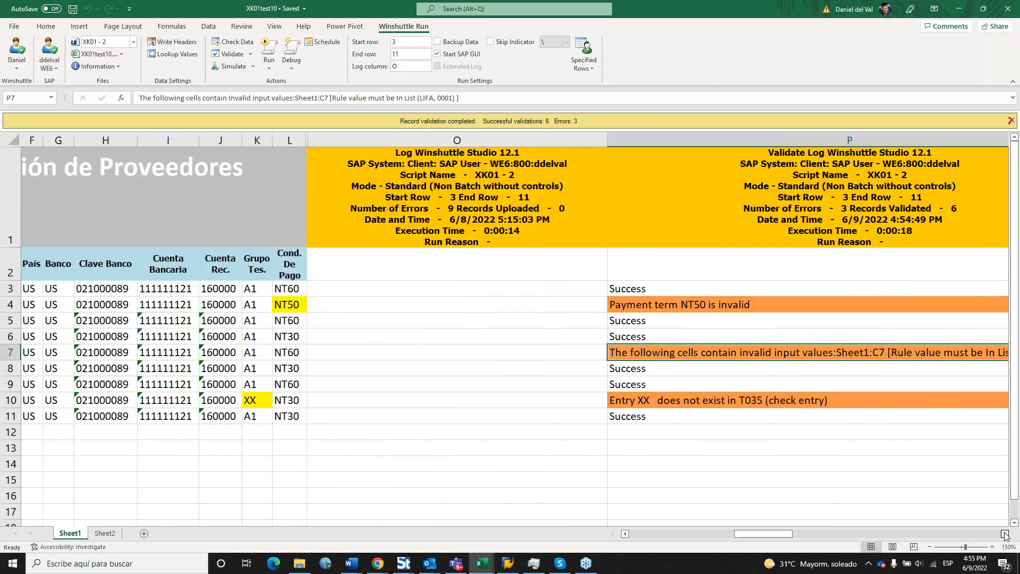
{"action": "left_click", "coordinate": [1005, 534]}
{"action": "left_click", "coordinate": [750, 136]}
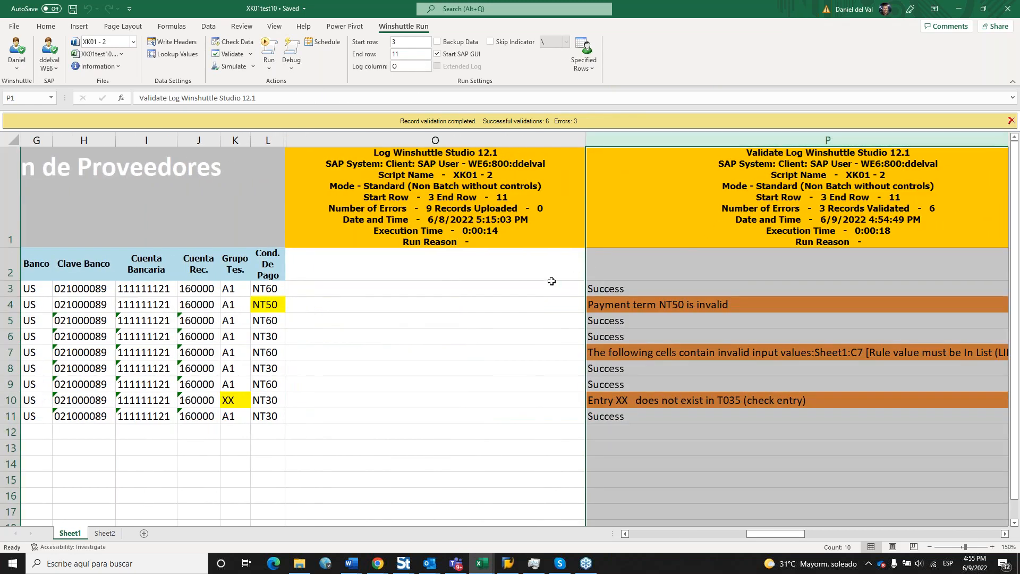
{"action": "left_click", "coordinate": [624, 468]}
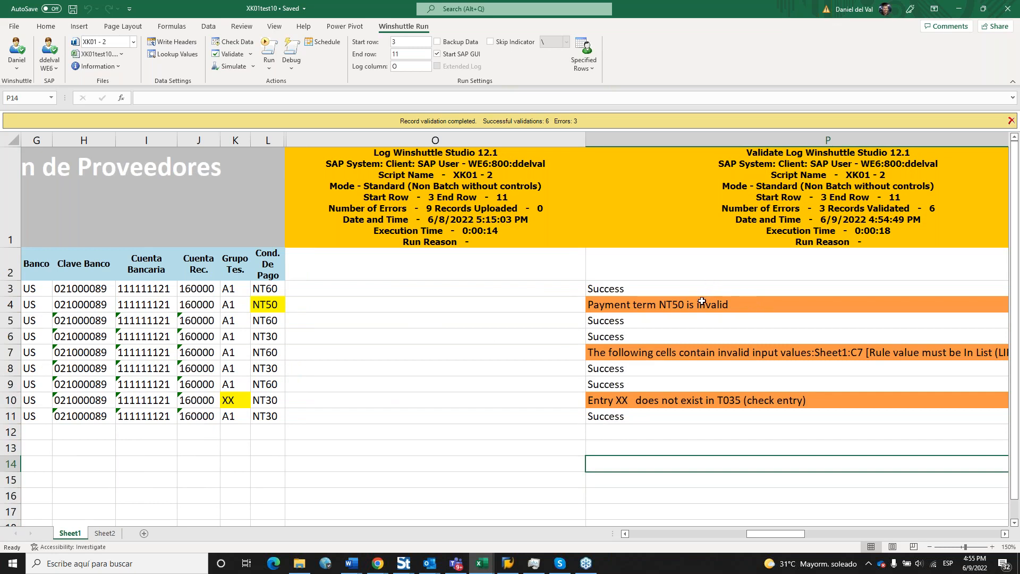
{"action": "left_click", "coordinate": [700, 304]}
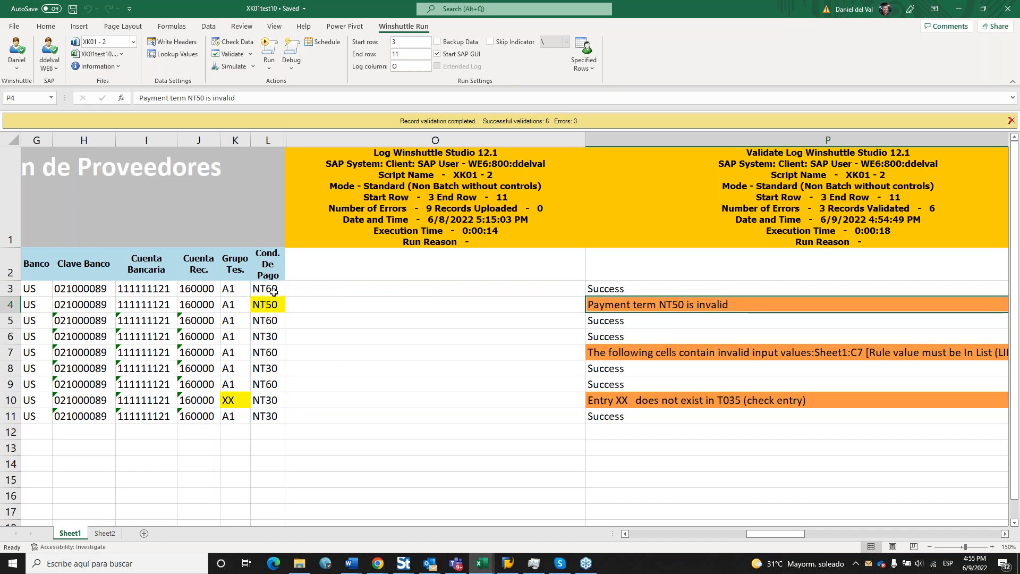
{"action": "left_click", "coordinate": [999, 427]}
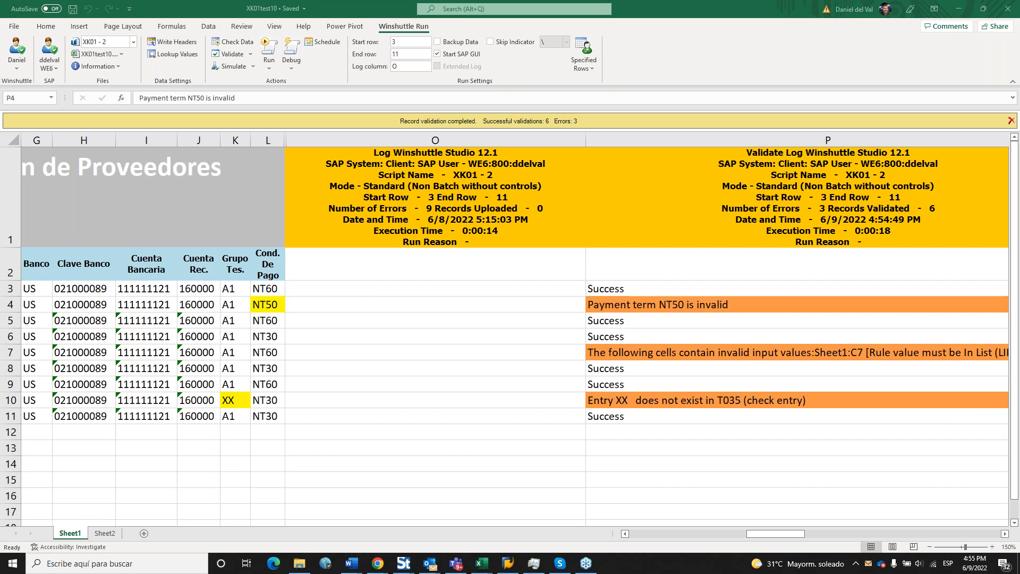
{"action": "left_click", "coordinate": [651, 306]}
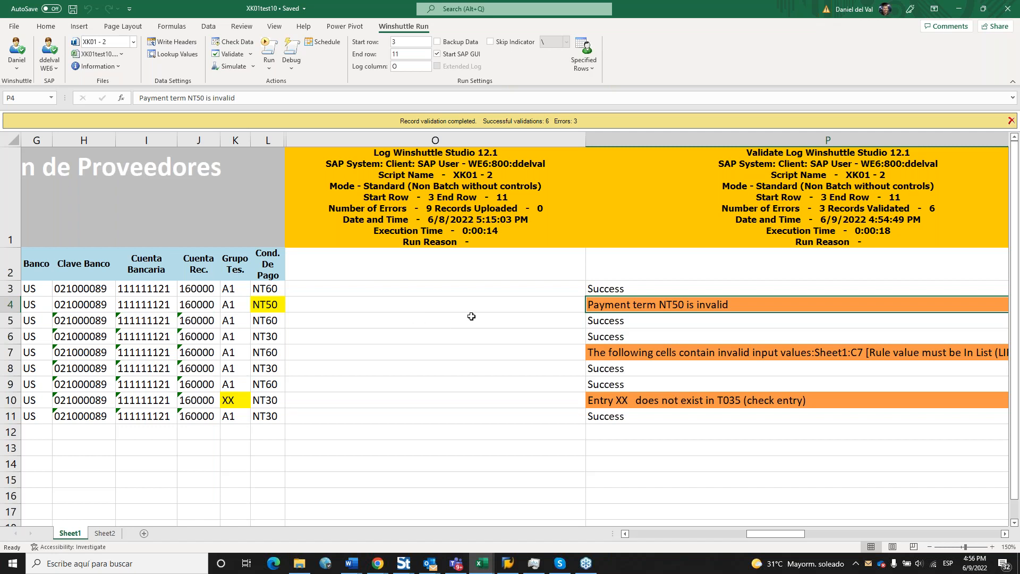
Enter NT30 as a payment term and correct K10's Grupo Tes. to A1.
{"action": "left_click", "coordinate": [265, 310]}
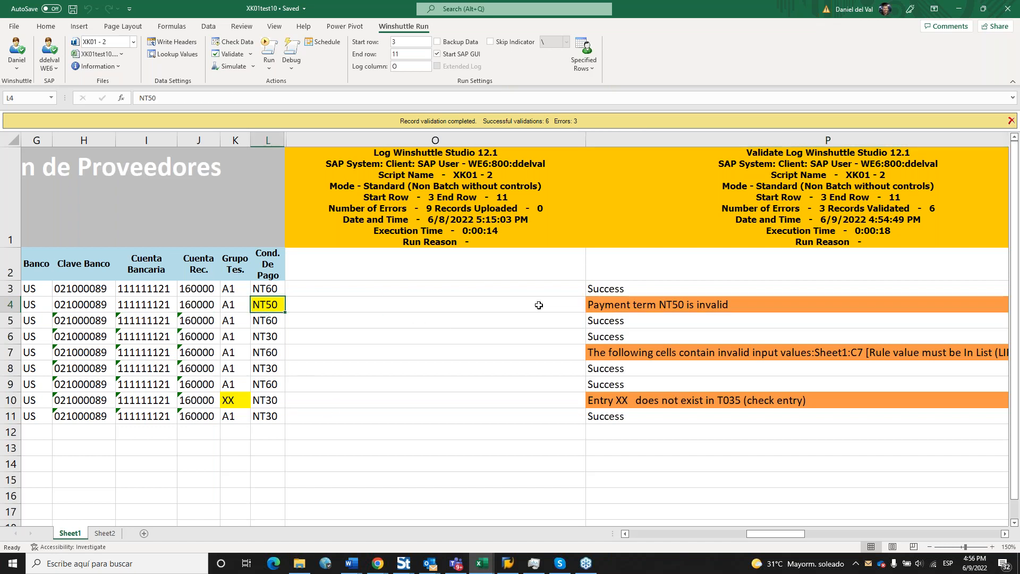
{"action": "type", "text": "NT30"}
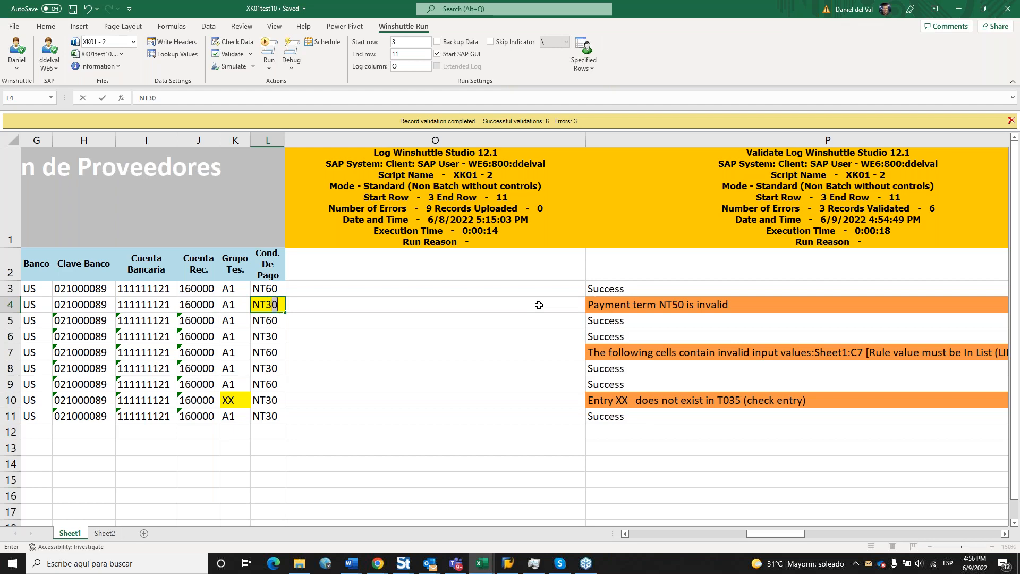
{"action": "key", "text": "Return"}
{"action": "left_click", "coordinate": [228, 398]}
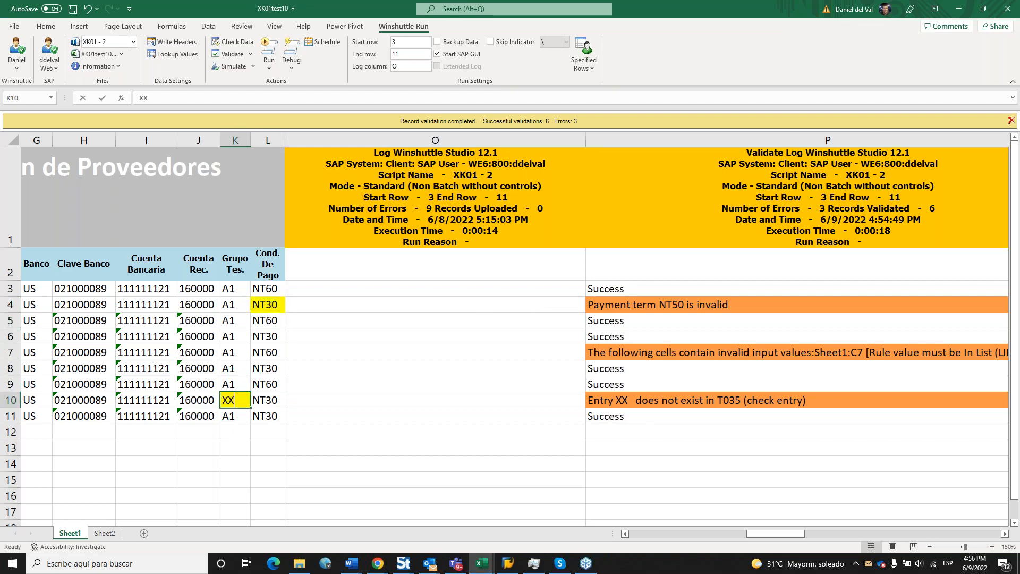
{"action": "key", "text": "BackSpace"}
{"action": "key", "text": "BackSpace"}
{"action": "type", "text": "A1"}
{"action": "key", "text": "Return"}
Change C7's account group back to LIFA and restore NT50 in L4.
{"action": "left_click_drag", "start_coordinate": [769, 534], "coordinate": [654, 534]}
{"action": "left_click", "coordinate": [142, 352]}
{"action": "type", "text": "LIFA"}
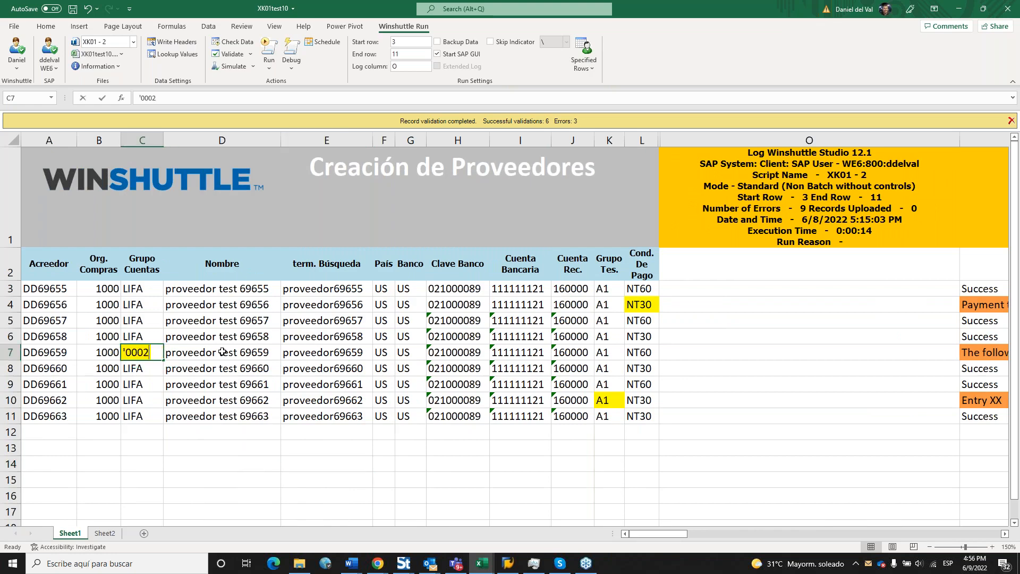
{"action": "key", "text": "Return"}
{"action": "left_click", "coordinate": [359, 368]}
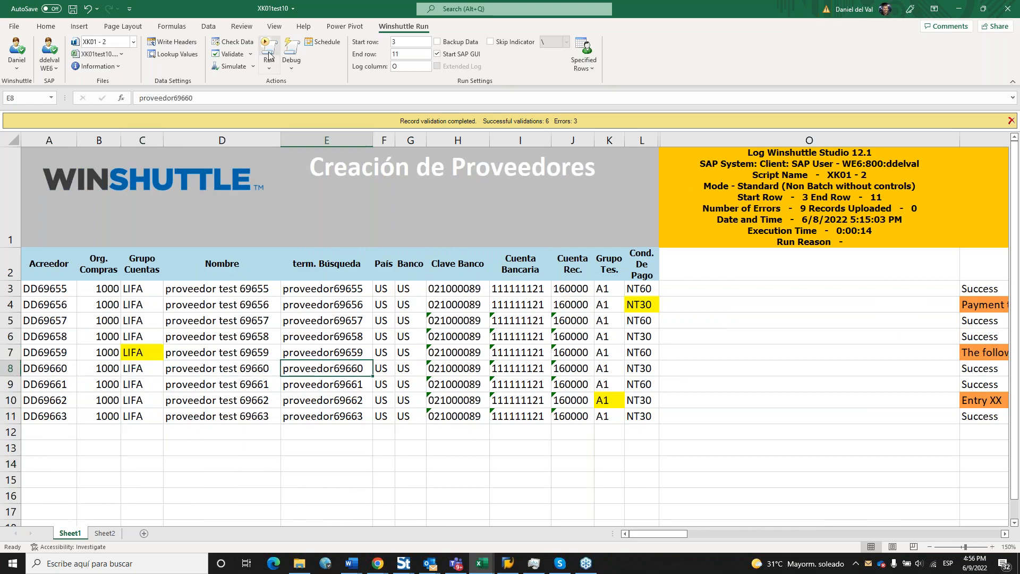
{"action": "left_click", "coordinate": [691, 315]}
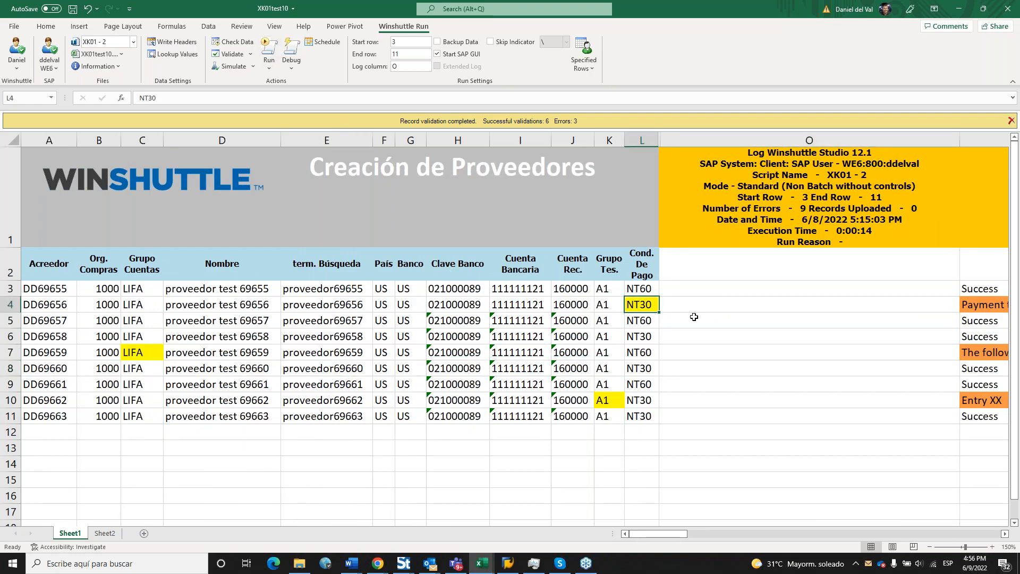
{"action": "type", "text": "NT"}
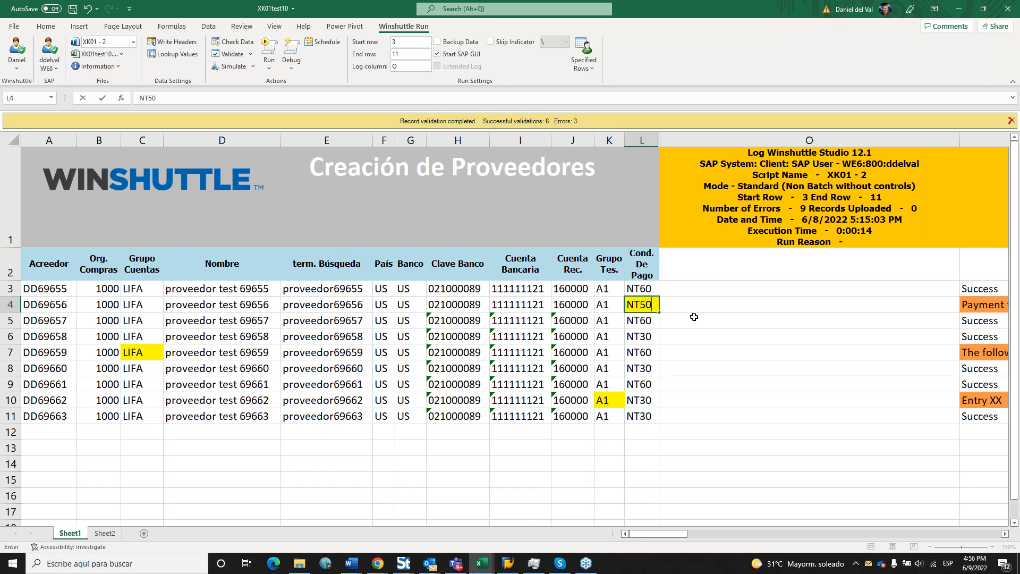
{"action": "left_click", "coordinate": [694, 316]}
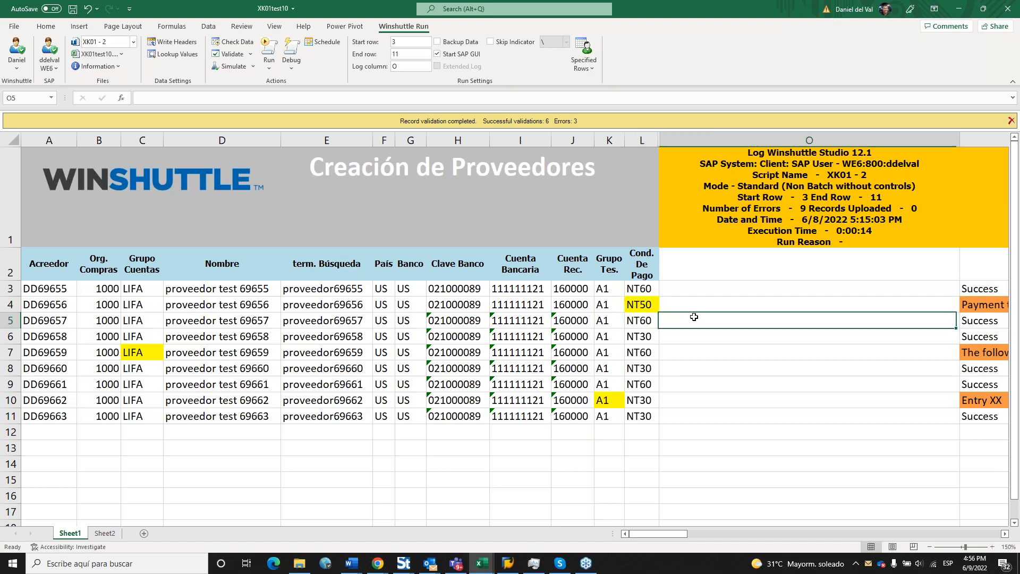
Upload the vendors to SAP, creating eight, then change L4's rejected NT50 to NT30.
{"action": "left_click", "coordinate": [272, 52]}
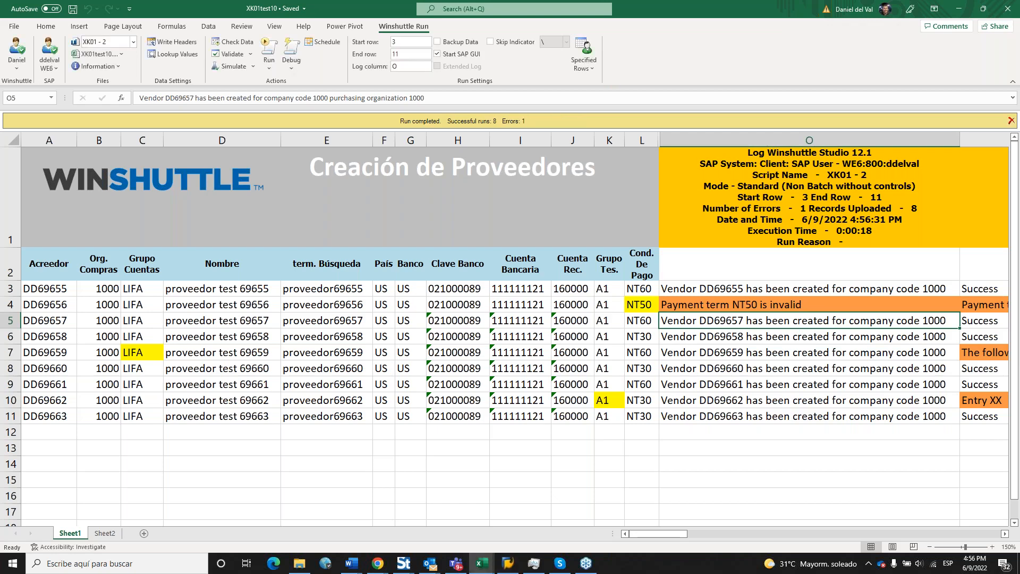
{"action": "left_click", "coordinate": [722, 414]}
{"action": "left_click", "coordinate": [650, 303]}
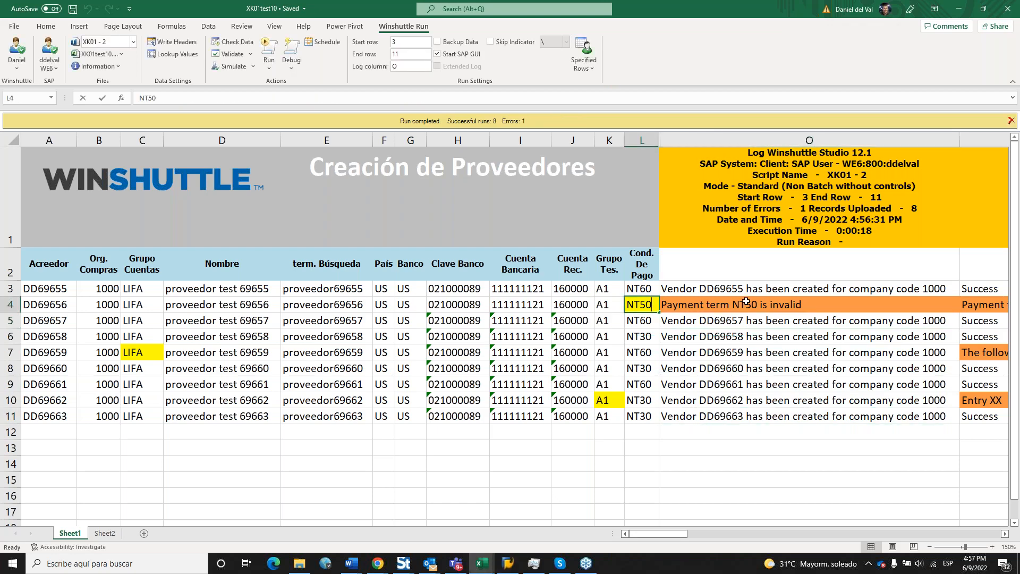
{"action": "type", "text": "NT30"}
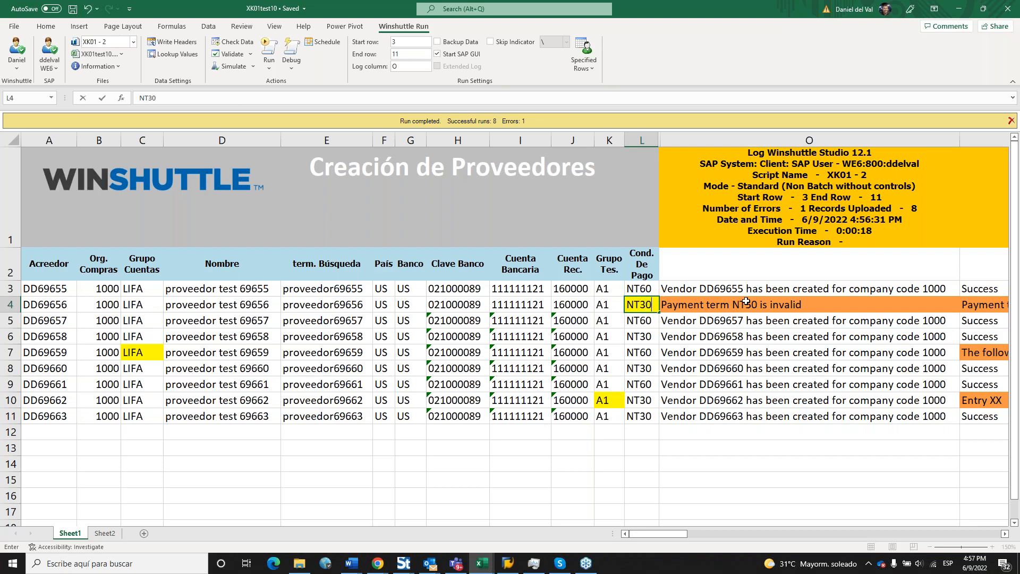
{"action": "key", "text": "Return"}
{"action": "left_click", "coordinate": [747, 355]}
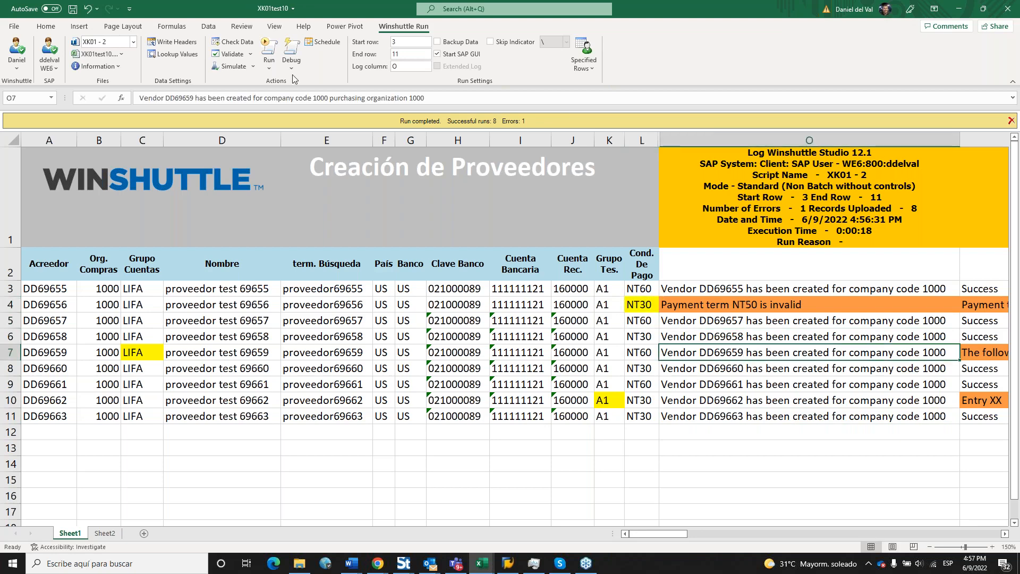
Rerun only the error row so DD69656 is created, check log entries O3–O11, and open SAP Logon.
{"action": "left_click", "coordinate": [269, 63]}
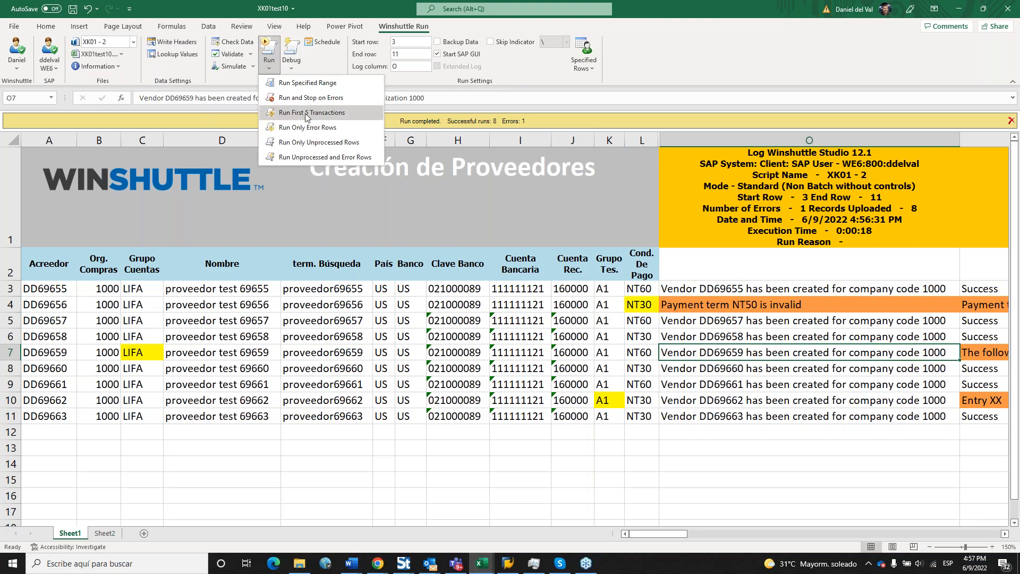
{"action": "left_click", "coordinate": [349, 128]}
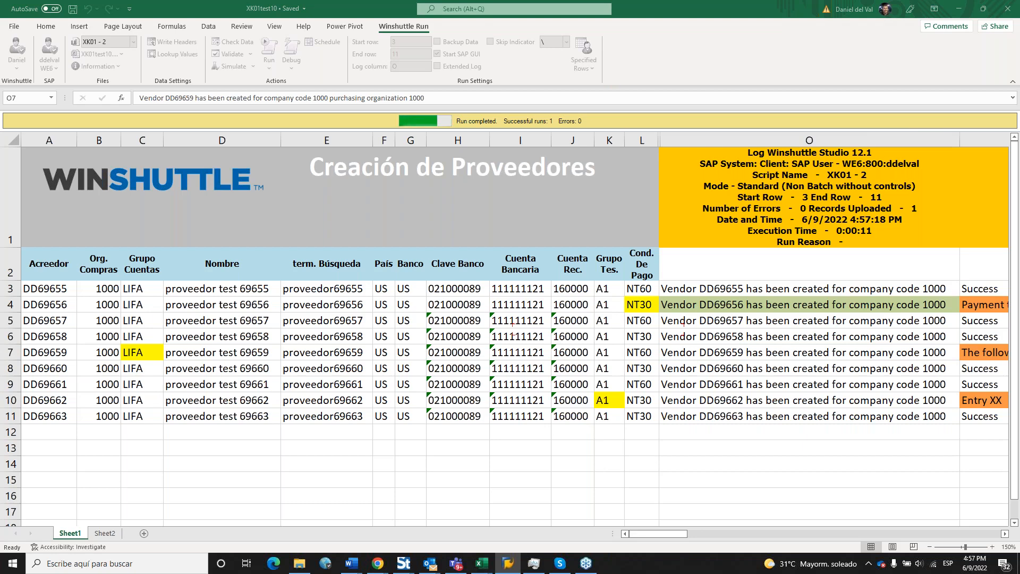
{"action": "left_click", "coordinate": [677, 452]}
{"action": "key", "text": "ctrl+Up"}
{"action": "key", "text": "ctrl+Up"}
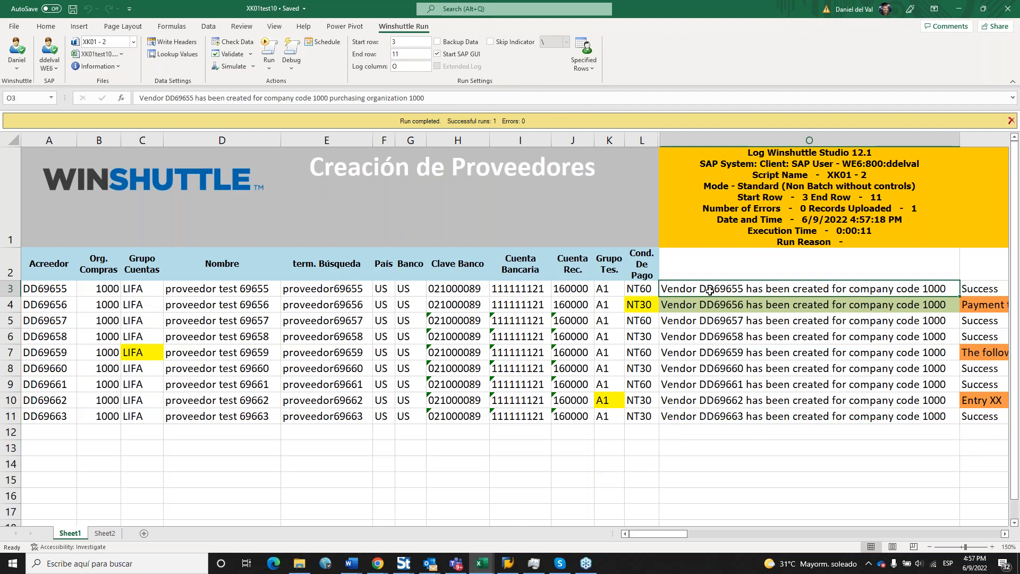
{"action": "key", "text": "shift+Down"}
{"action": "key", "text": "shift+Down"}
{"action": "key", "text": "shift+Down"}
{"action": "key", "text": "shift+Down"}
{"action": "key", "text": "shift+Down"}
{"action": "key", "text": "shift+Down"}
{"action": "key", "text": "shift+Down"}
{"action": "key", "text": "shift+Down"}
{"action": "left_click", "coordinate": [707, 400]}
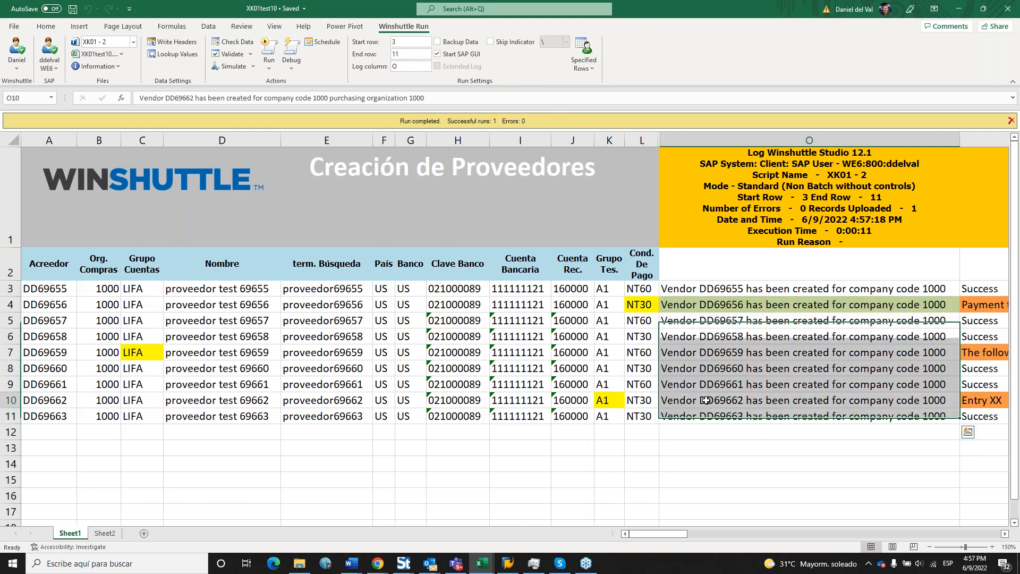
{"action": "left_click", "coordinate": [505, 566]}
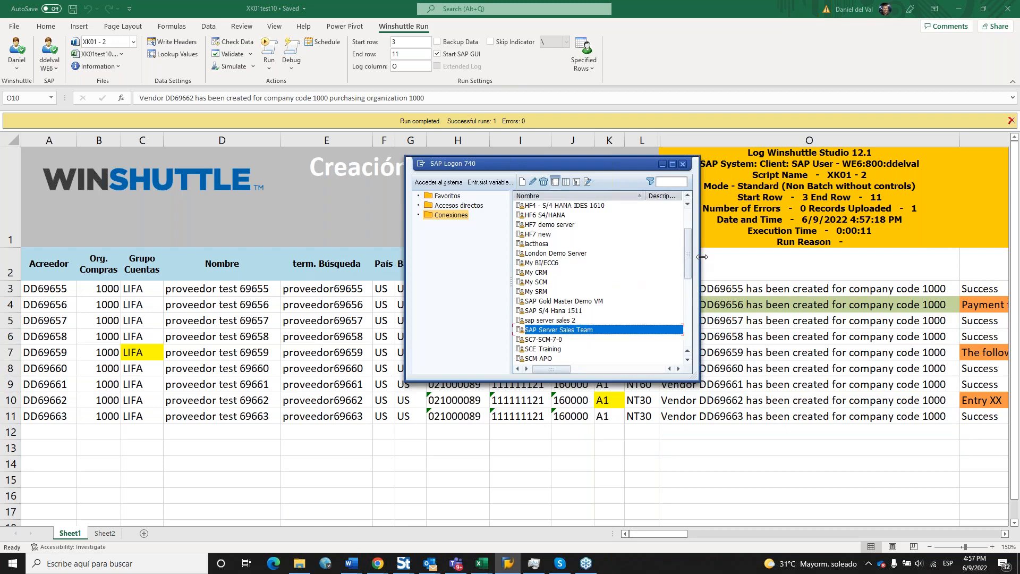
Log on to the SAP server with the user ID and password.
{"action": "key", "text": "Return"}
{"action": "type", "text": "ddelval"}
{"action": "key", "text": "Down"}
{"action": "key", "text": "Tab"}
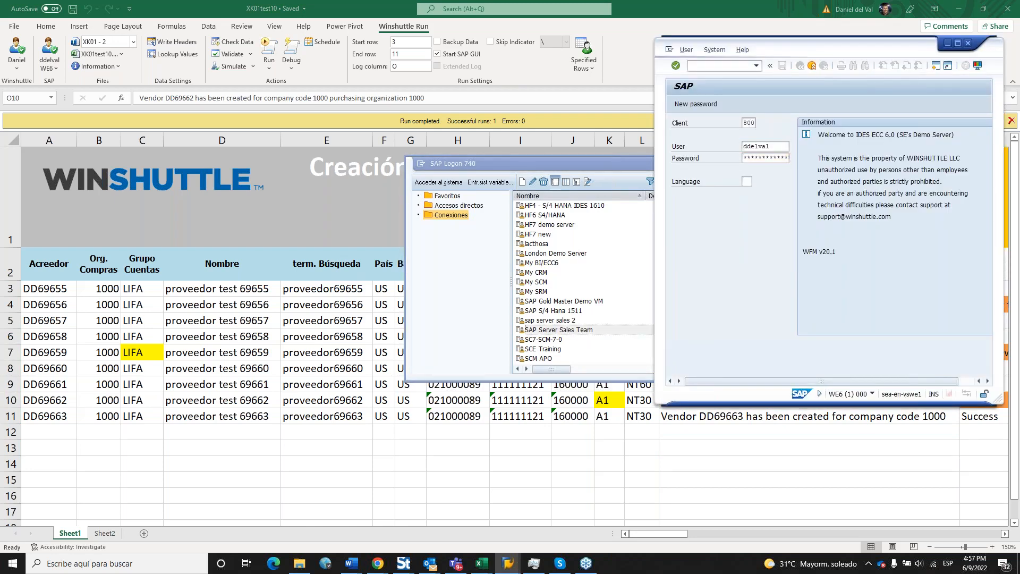
{"action": "key", "text": "Return"}
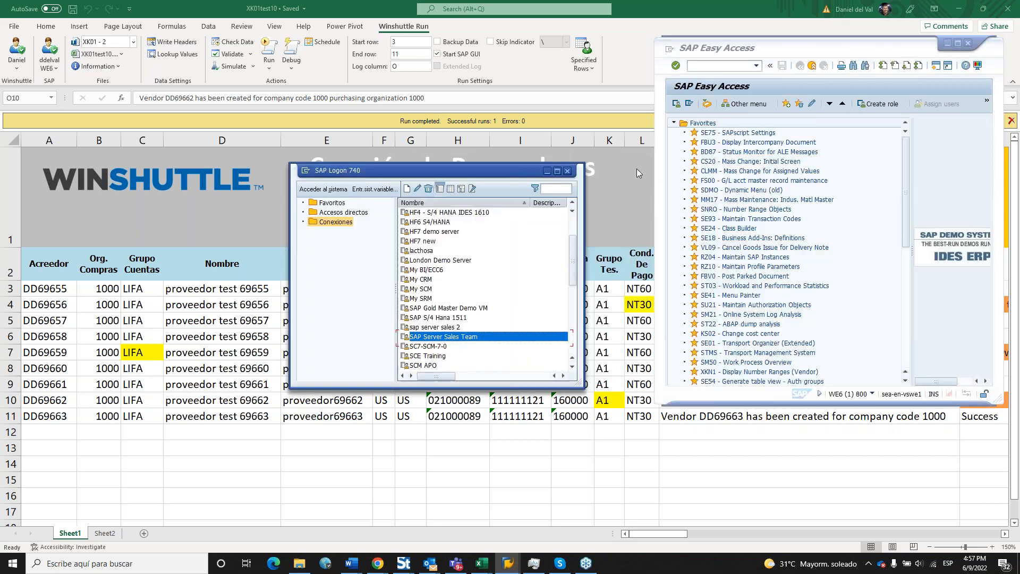
{"action": "left_click_drag", "start_coordinate": [892, 49], "coordinate": [453, 93]}
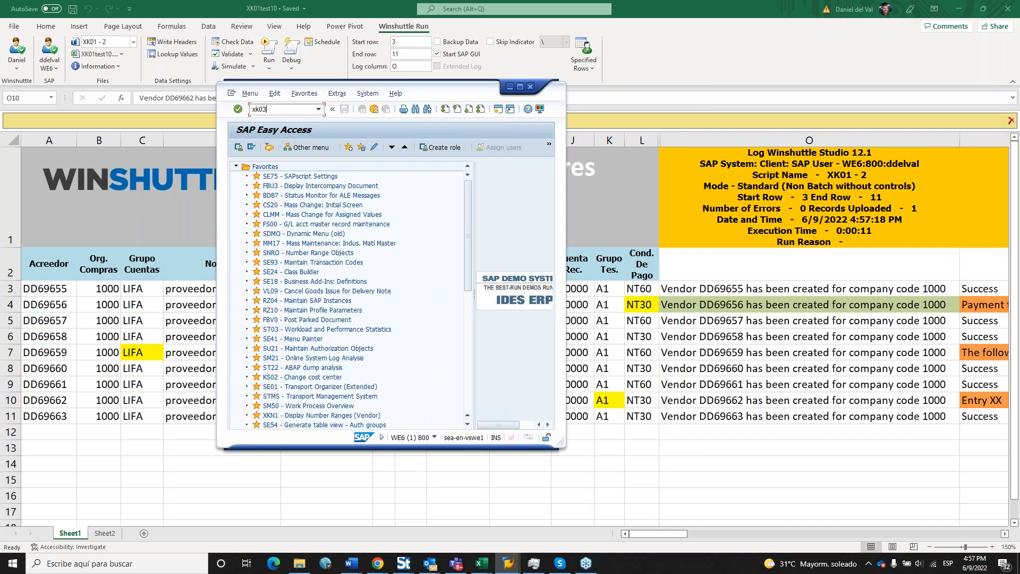
Display vendor DD69655 in XK03 for company code 1000 and purchasing org 1000 with general data views.
{"action": "key", "text": "Return"}
{"action": "key", "text": "BackSpace"}
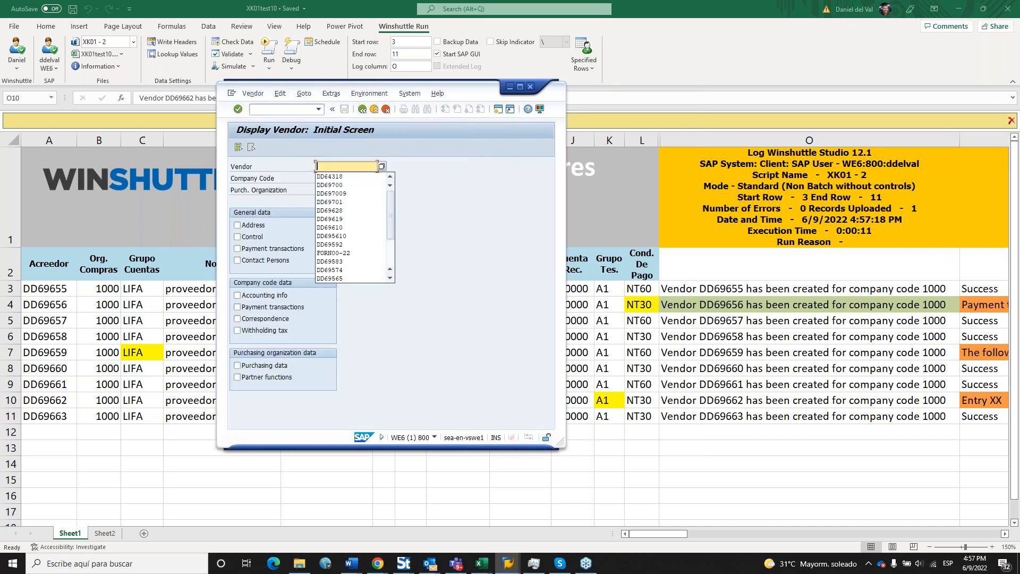
{"action": "type", "text": "DD6431"}
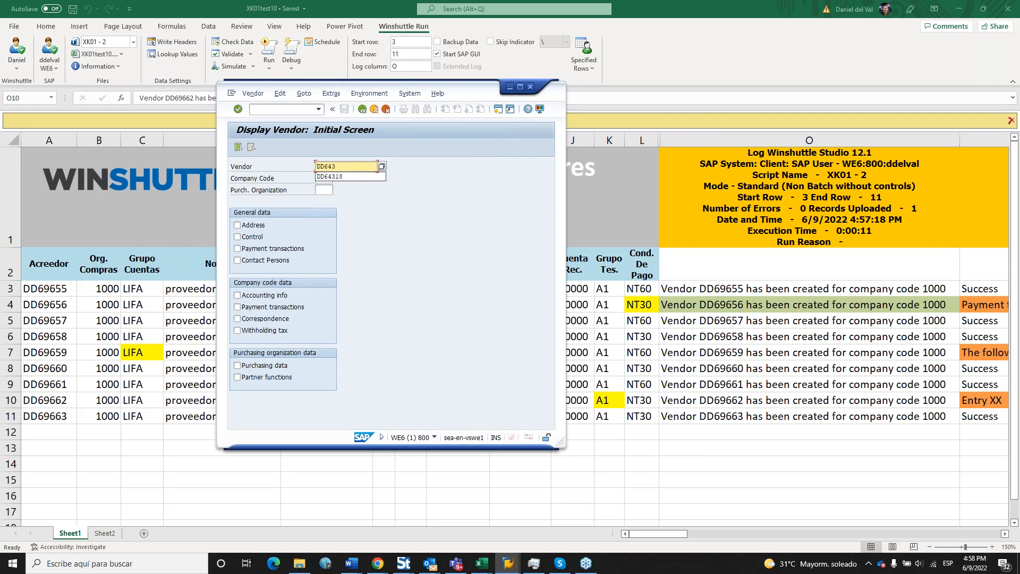
{"action": "key", "text": "BackSpace"}
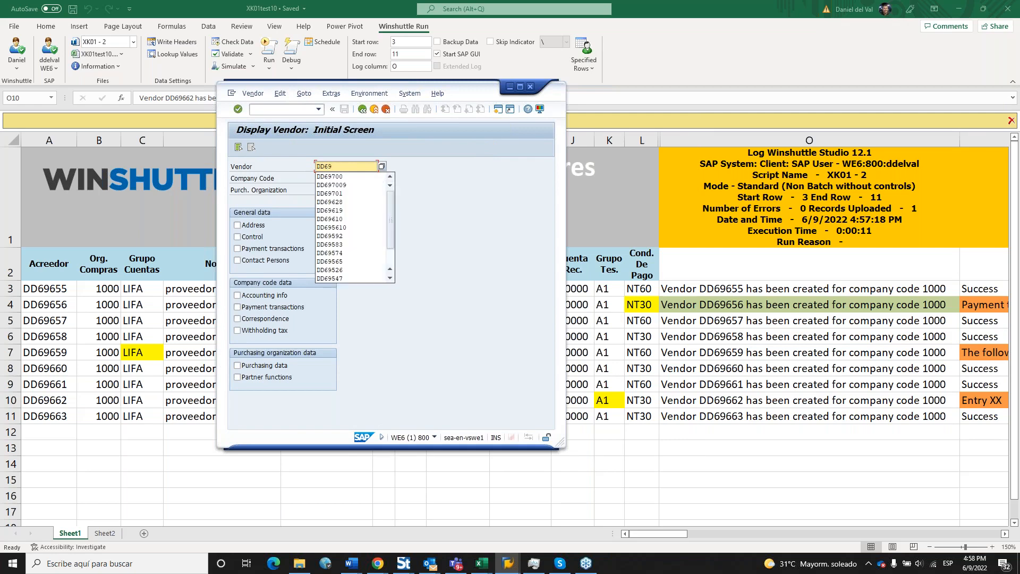
{"action": "type", "text": "9655"}
{"action": "key", "text": "Tab"}
{"action": "type", "text": "1000"}
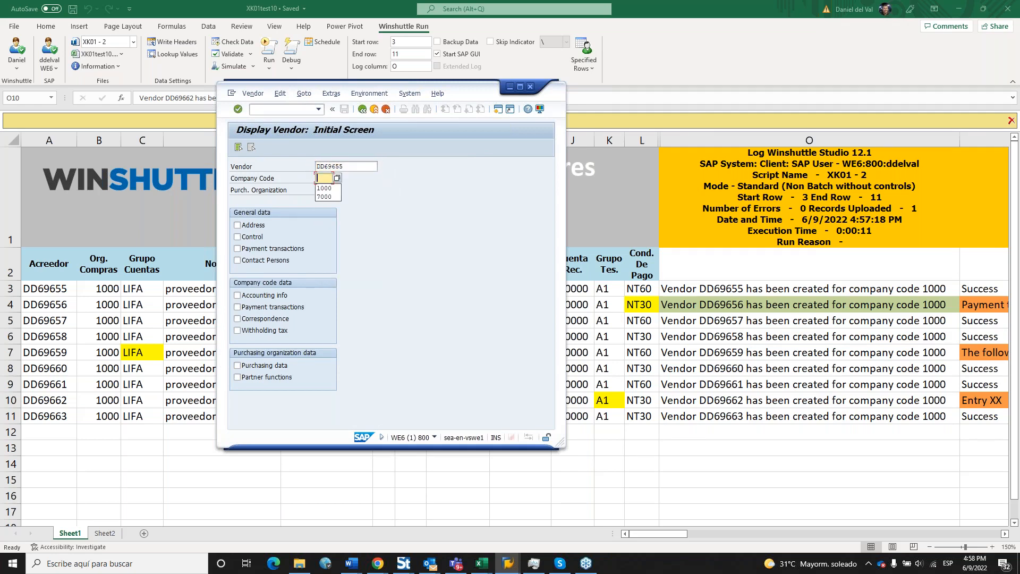
{"action": "key", "text": "Tab"}
{"action": "type", "text": "1000"}
{"action": "key", "text": "Tab"}
{"action": "key", "text": "space"}
{"action": "key", "text": "Tab"}
{"action": "key", "text": "space"}
{"action": "key", "text": "Tab"}
{"action": "key", "text": "space"}
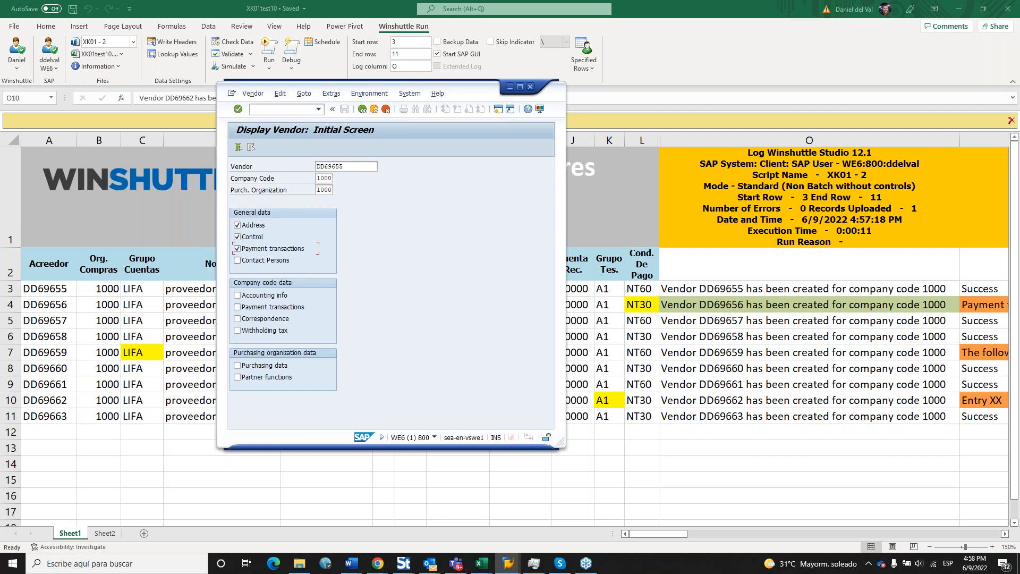
{"action": "key", "text": "Return"}
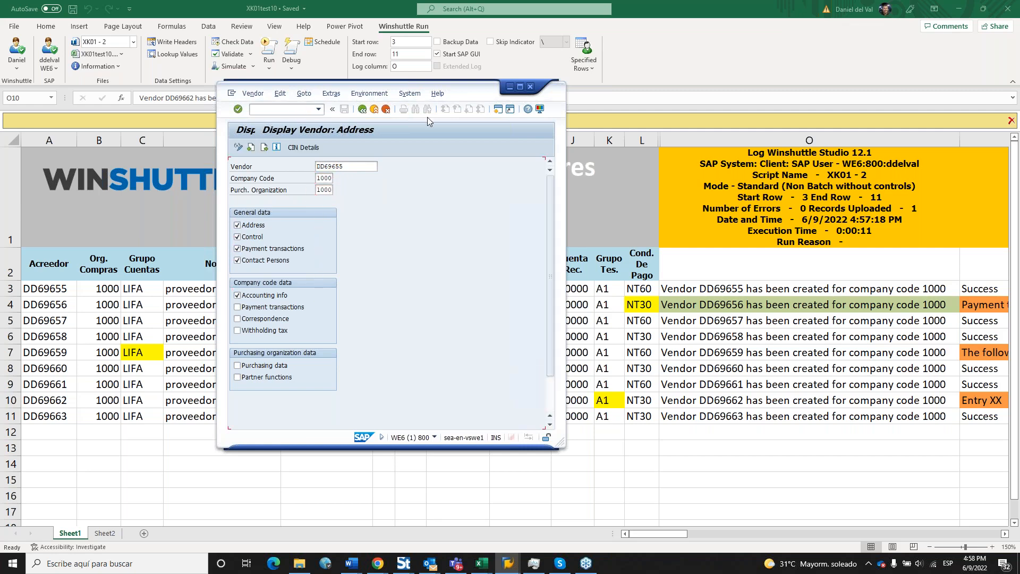
Compare search term PROVEEDOR69655 and country US with the sheet, then page to accounting information.
{"action": "left_click_drag", "start_coordinate": [483, 106], "coordinate": [906, 99]}
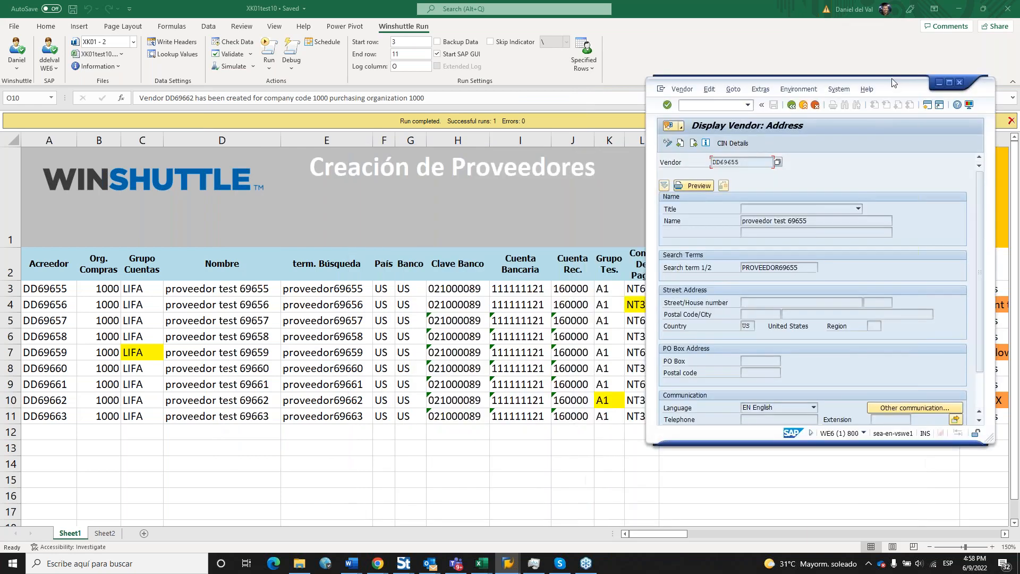
{"action": "double_click", "coordinate": [791, 267]}
{"action": "double_click", "coordinate": [748, 327]}
{"action": "left_click", "coordinate": [694, 143]}
{"action": "left_click", "coordinate": [694, 143]}
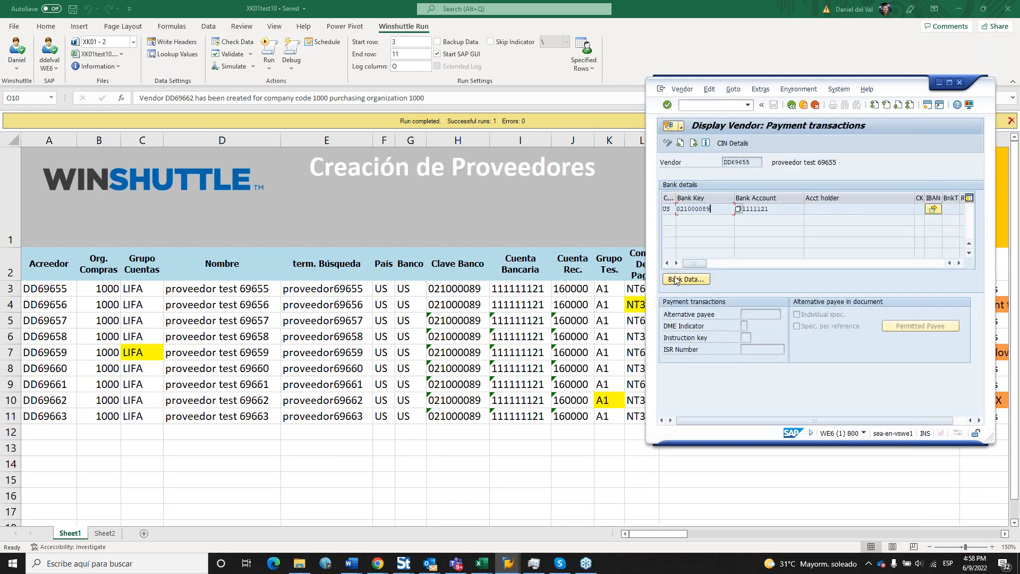
{"action": "left_click", "coordinate": [694, 143]}
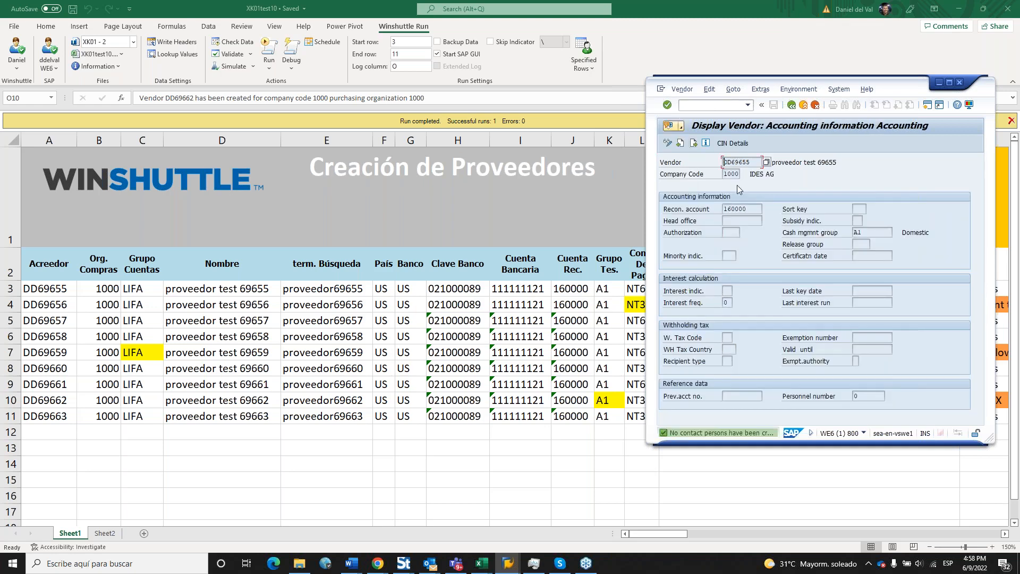
{"action": "left_click", "coordinate": [813, 92]}
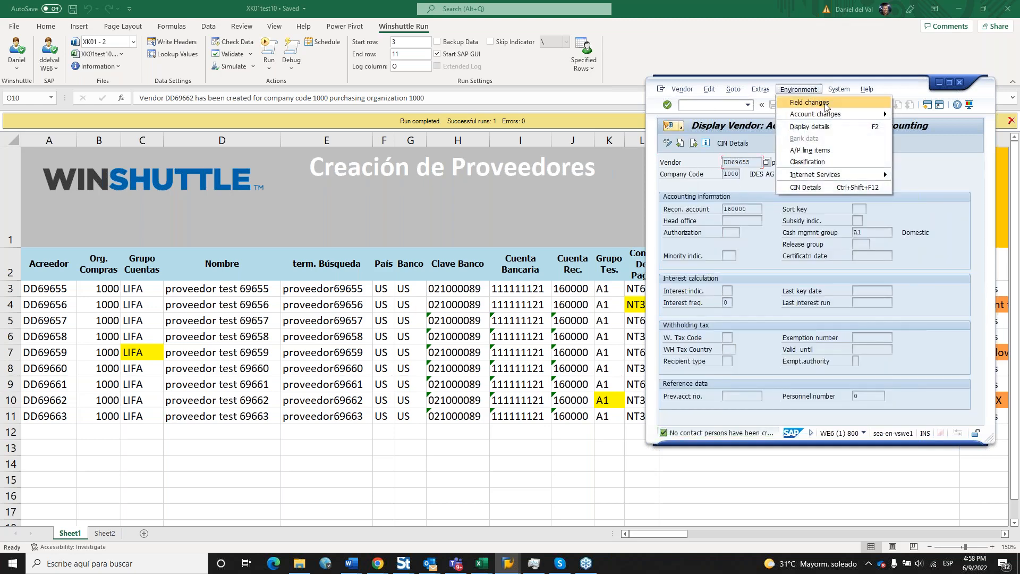
Show all-field account changes and open the Vendor Master (Company Code) change details.
{"action": "mouse_move", "coordinate": [833, 118]}
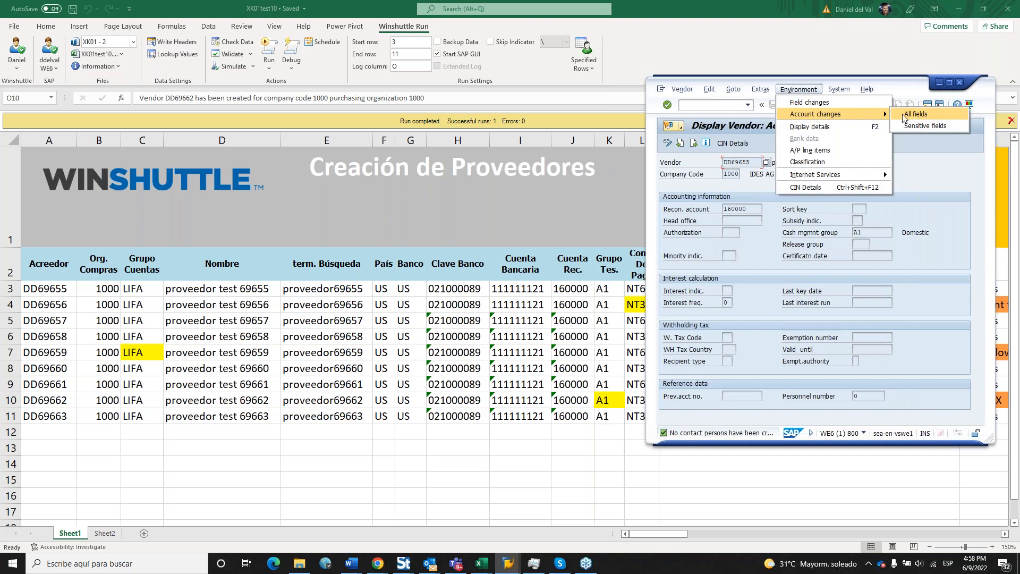
{"action": "left_click", "coordinate": [933, 118]}
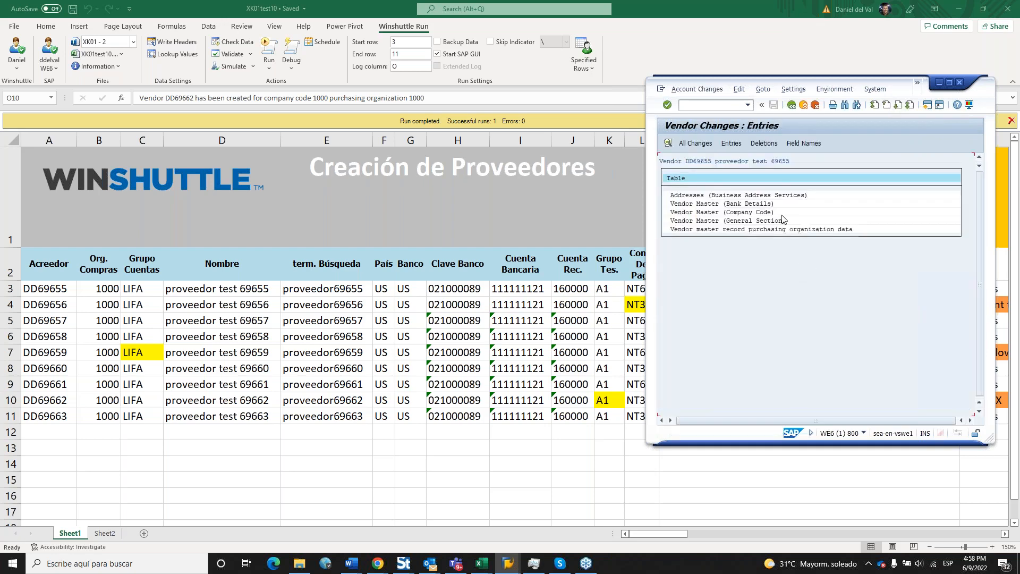
{"action": "double_click", "coordinate": [782, 214]}
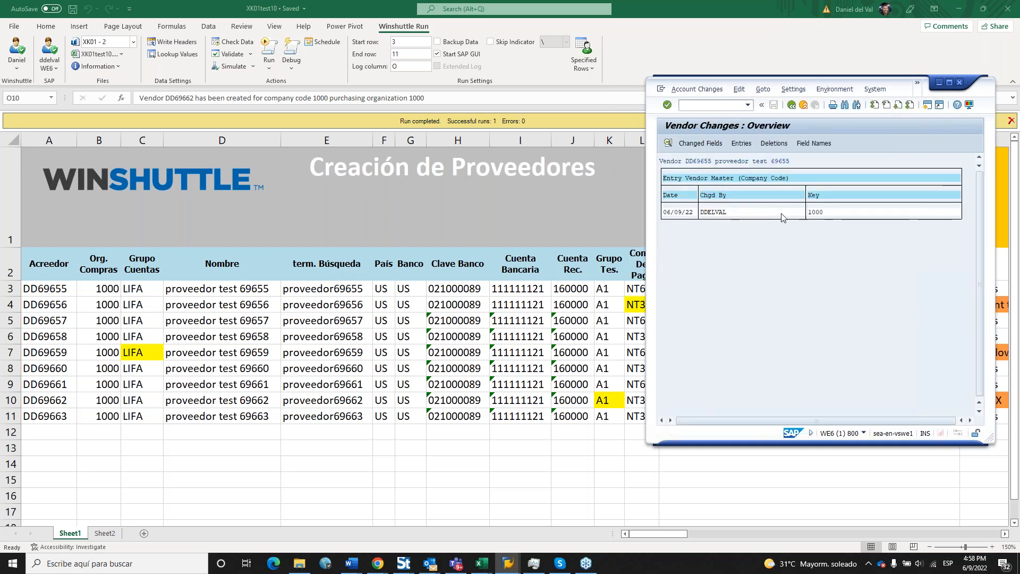
{"action": "double_click", "coordinate": [782, 214]}
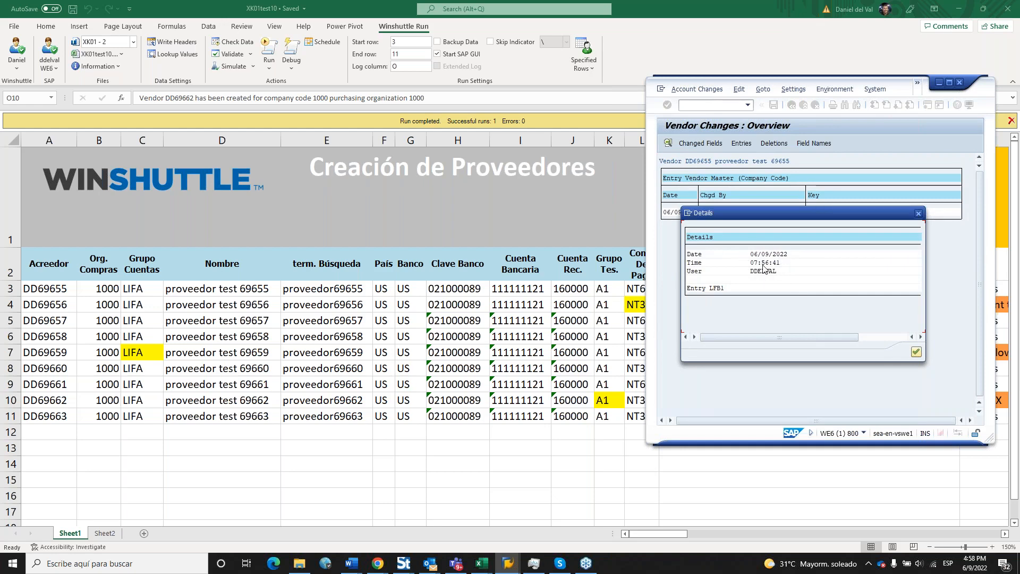
Review the change record created 06/09/2022 at 07:56:41, then switch back to Excel.
{"action": "left_click_drag", "start_coordinate": [794, 217], "coordinate": [794, 242]}
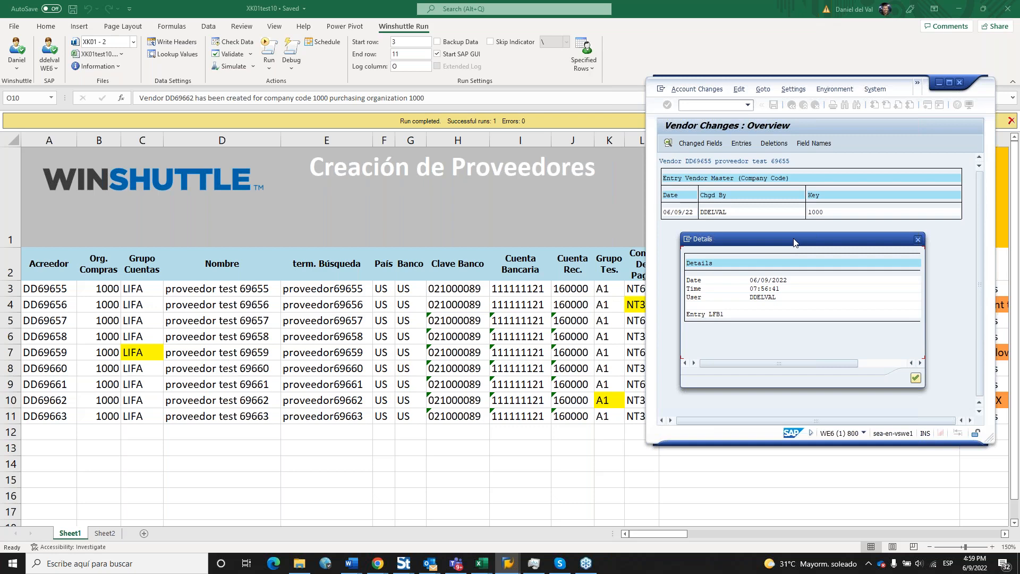
{"action": "left_click_drag", "start_coordinate": [792, 239], "coordinate": [787, 235]}
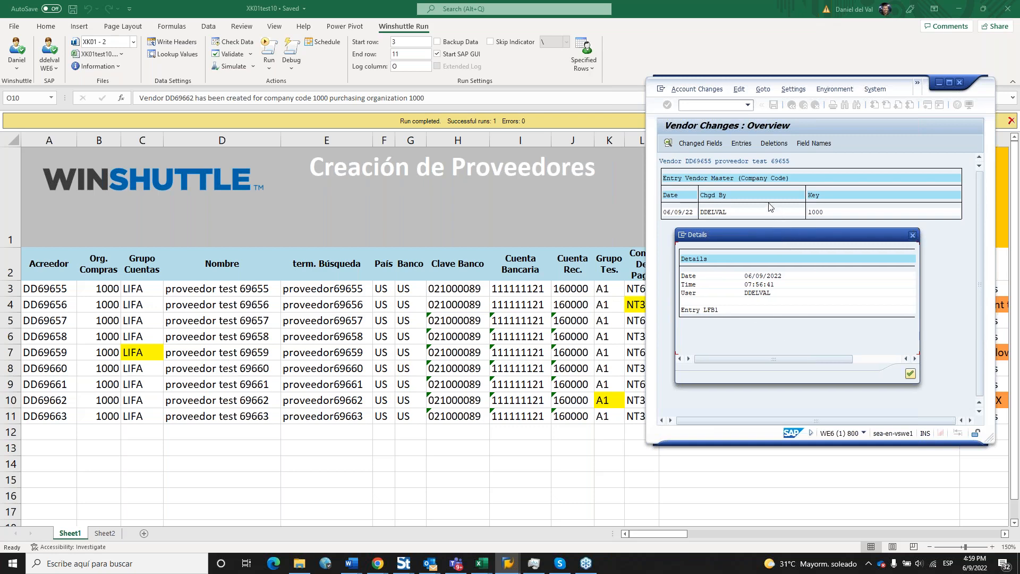
{"action": "left_click_drag", "start_coordinate": [775, 239], "coordinate": [762, 242]}
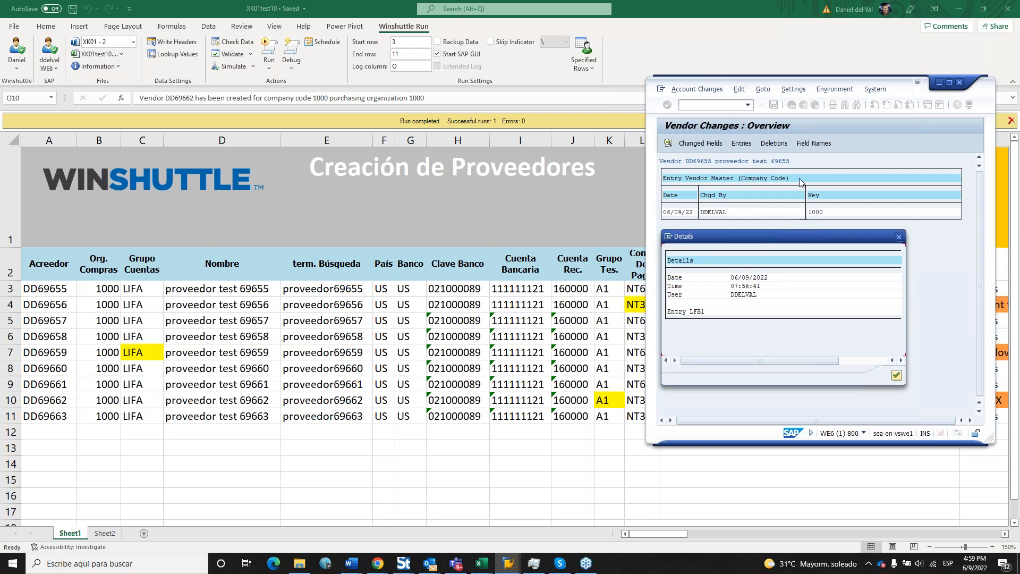
{"action": "left_click", "coordinate": [761, 295]}
{"action": "left_click", "coordinate": [758, 294]}
{"action": "left_click", "coordinate": [703, 4]}
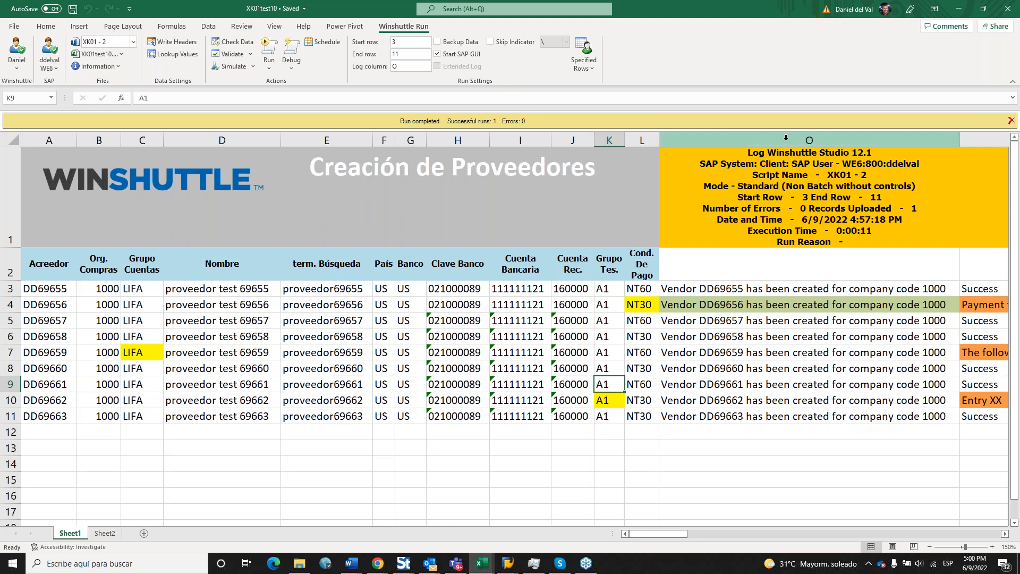
Review columns B–O of the vendor sheet and a created vendor's log message.
{"action": "left_click_drag", "start_coordinate": [786, 138], "coordinate": [51, 140]}
{"action": "left_click", "coordinate": [808, 447]}
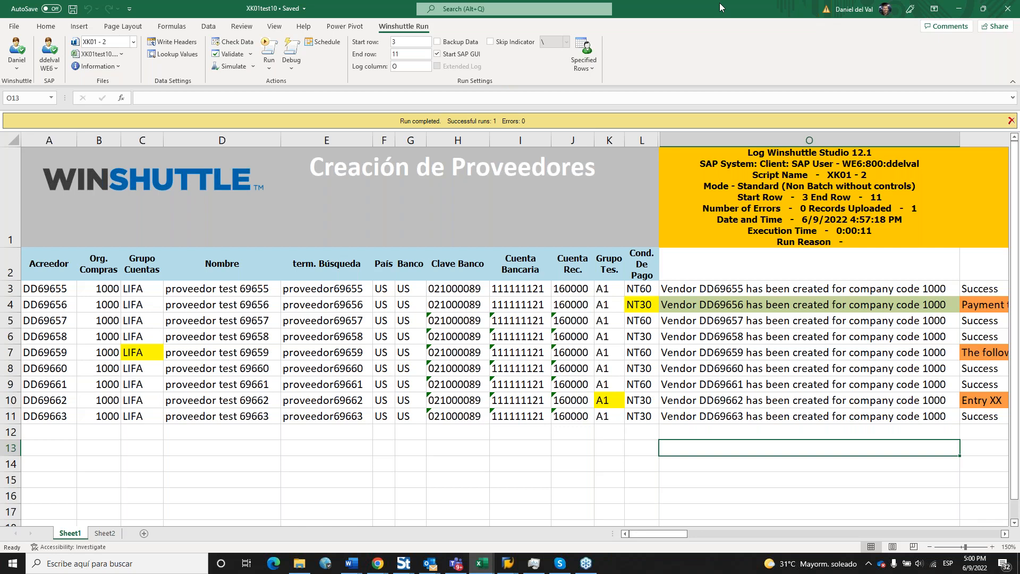
{"action": "left_click", "coordinate": [721, 385]}
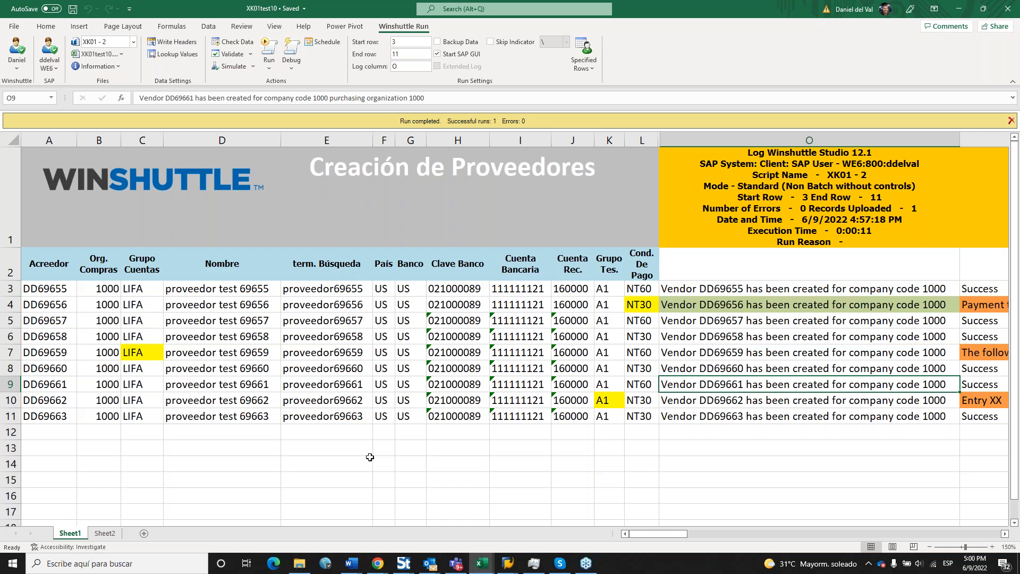
Bring the Copy of PricingUpdates-HOES - copia workbook in front of the vendor sheet.
{"action": "left_click", "coordinate": [417, 466]}
{"action": "mouse_move", "coordinate": [483, 570]}
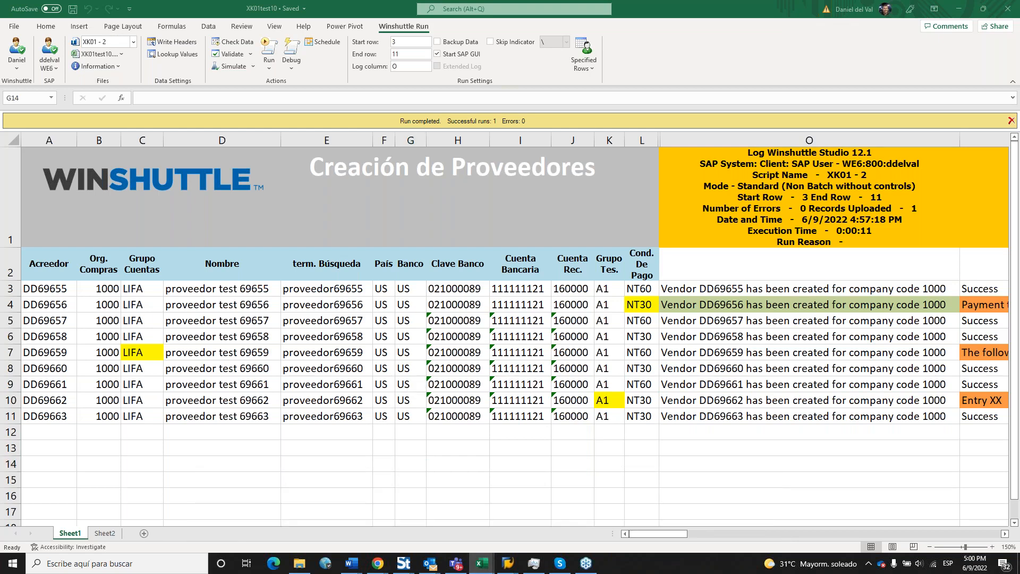
{"action": "left_click_drag", "start_coordinate": [1019, 219], "coordinate": [605, 184]}
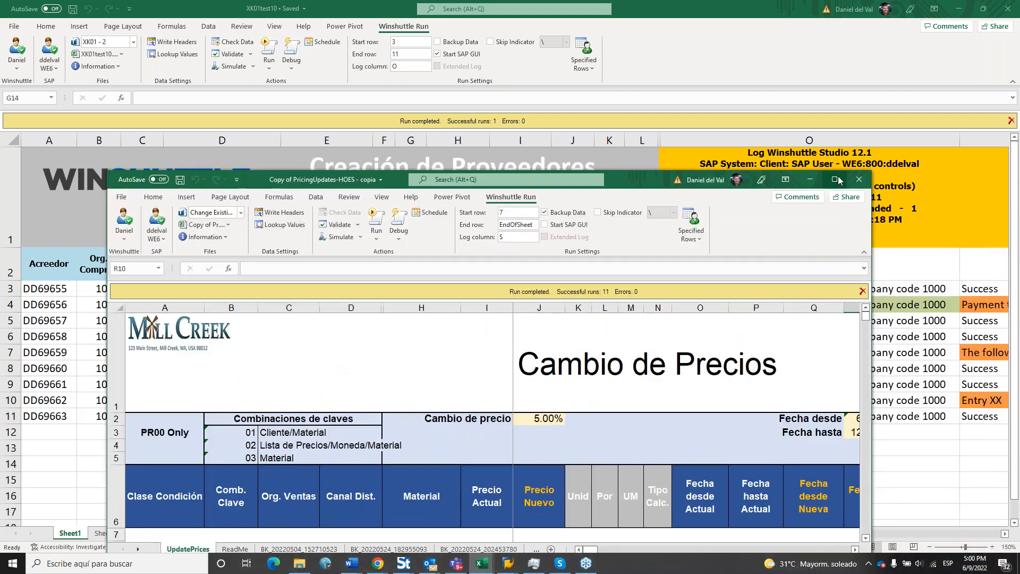
Maximize the Copy of PricingUpdates-HOES window so the Cambio de Precios sheet fills the screen.
{"action": "left_click", "coordinate": [838, 181]}
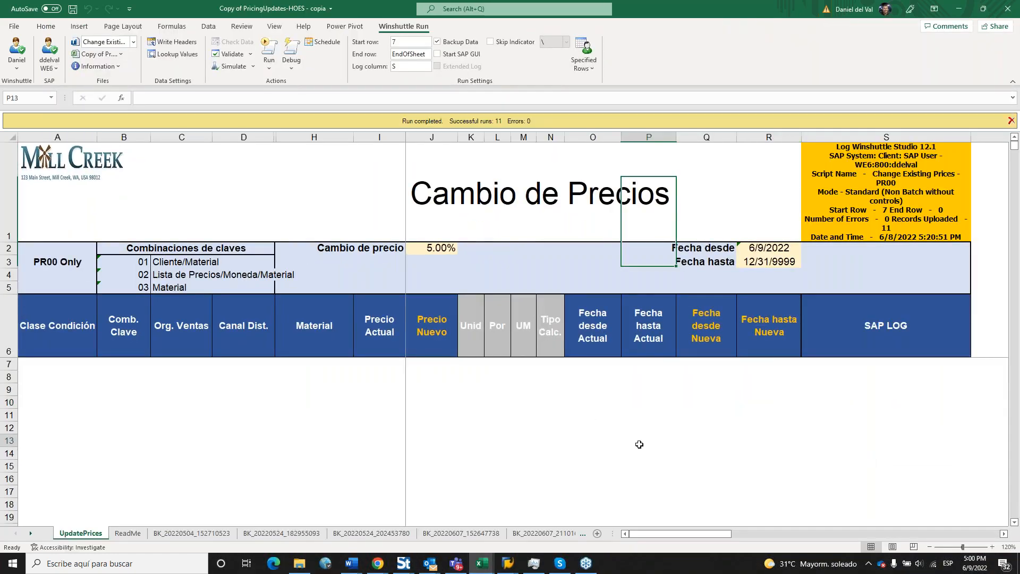
{"action": "left_click", "coordinate": [639, 445]}
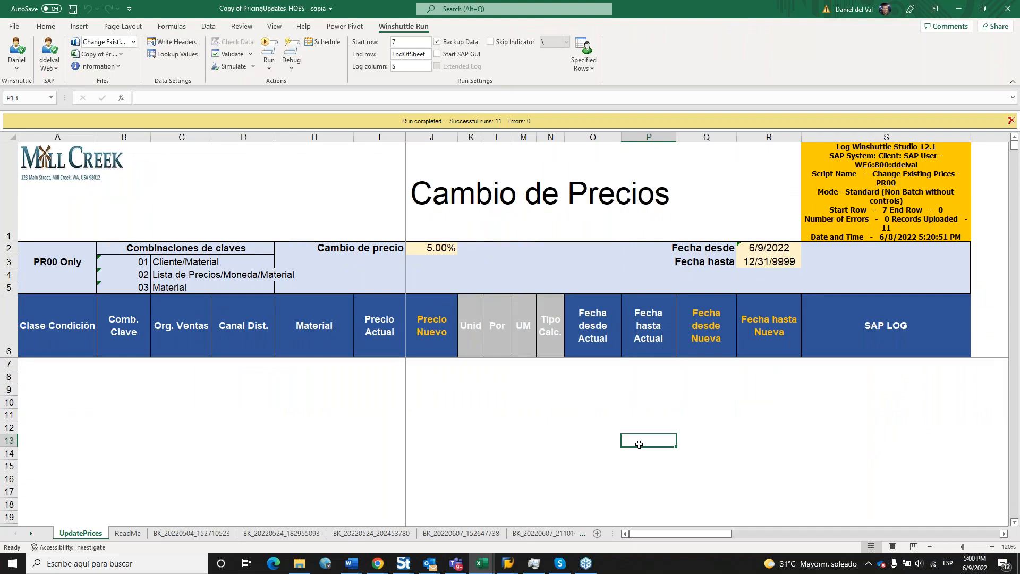
{"action": "left_click", "coordinate": [673, 413]}
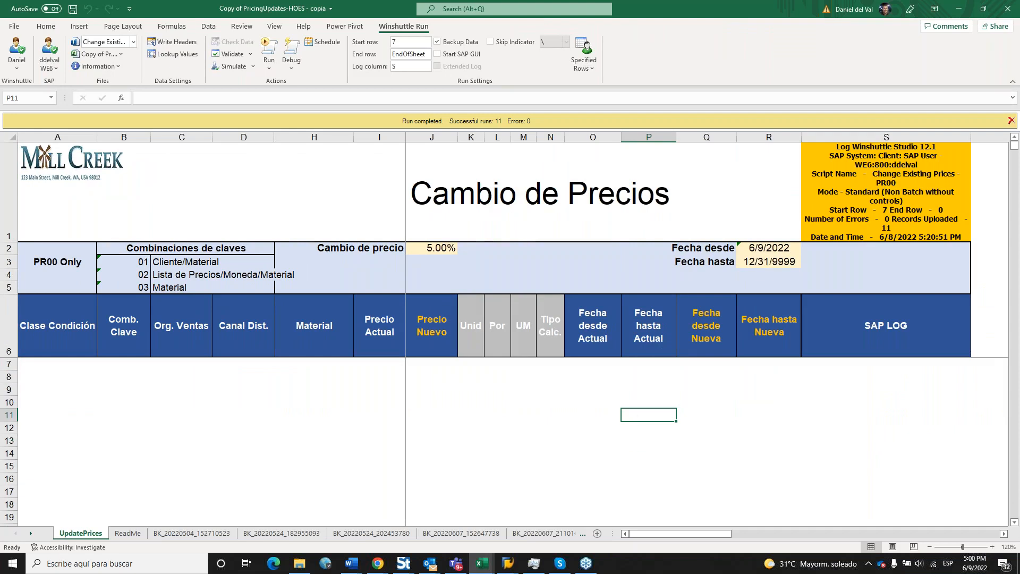
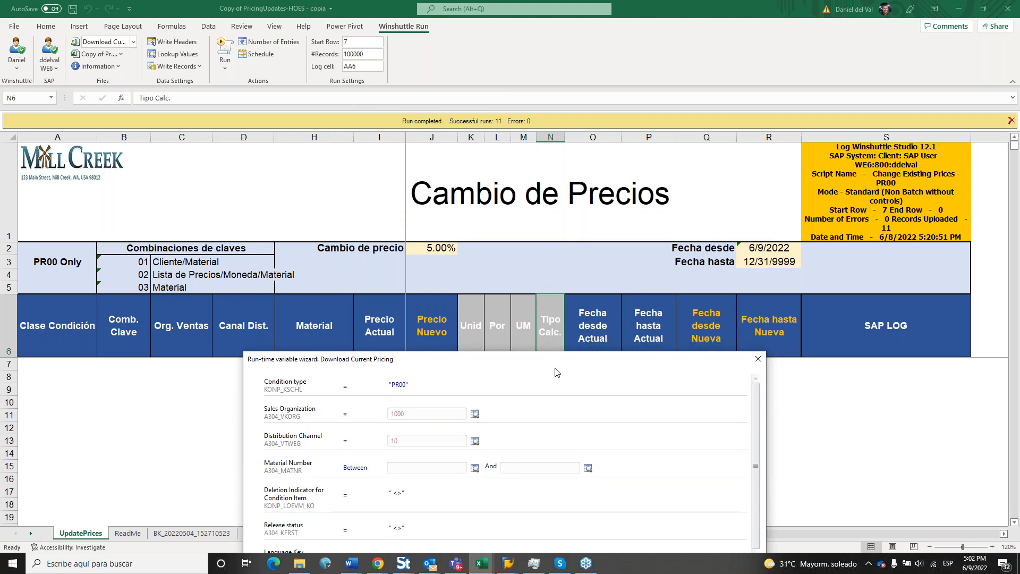
Move the variable wizard over the sheet and clear the sales organization value.
{"action": "left_click_drag", "start_coordinate": [548, 356], "coordinate": [555, 387]}
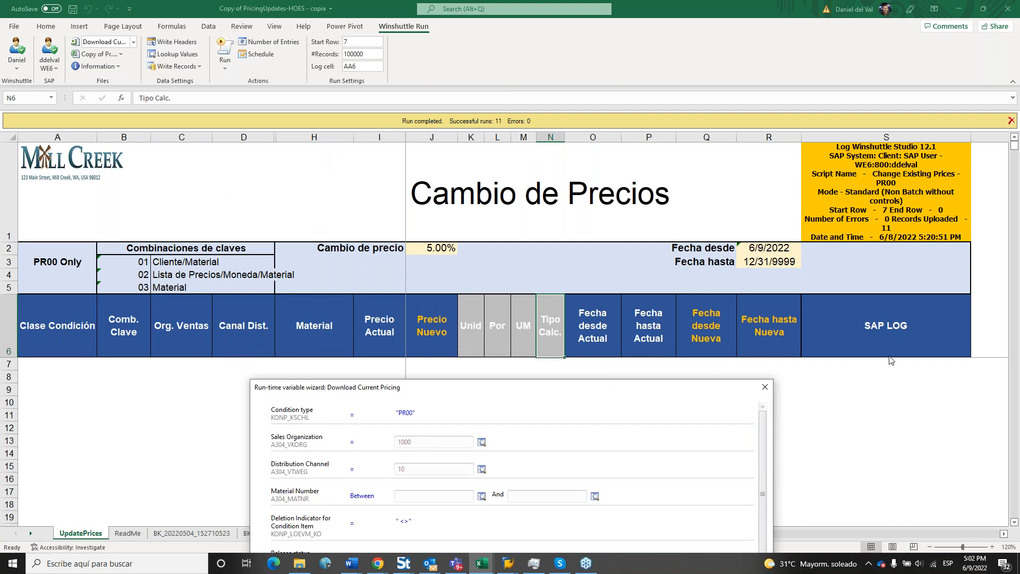
{"action": "left_click_drag", "start_coordinate": [587, 393], "coordinate": [599, 199]}
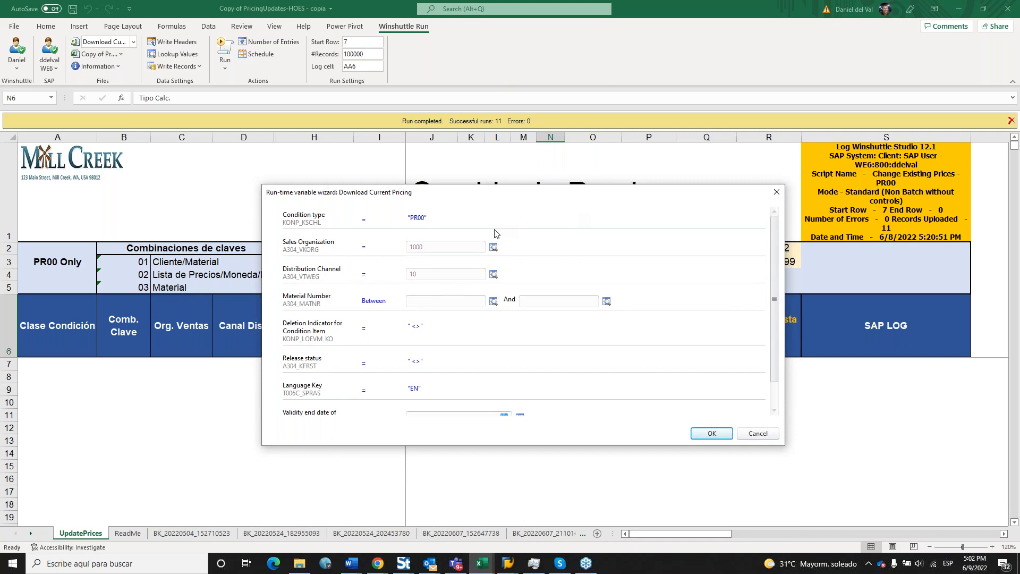
{"action": "left_click", "coordinate": [433, 248]}
{"action": "left_click", "coordinate": [437, 247]}
{"action": "key", "text": "BackSpace"}
{"action": "key", "text": "BackSpace"}
{"action": "key", "text": "BackSpace"}
Set Material Number between 800-600 and 800-610 and run the download.
{"action": "scroll", "coordinate": [773, 265], "scroll_direction": "down", "scroll_amount": 1}
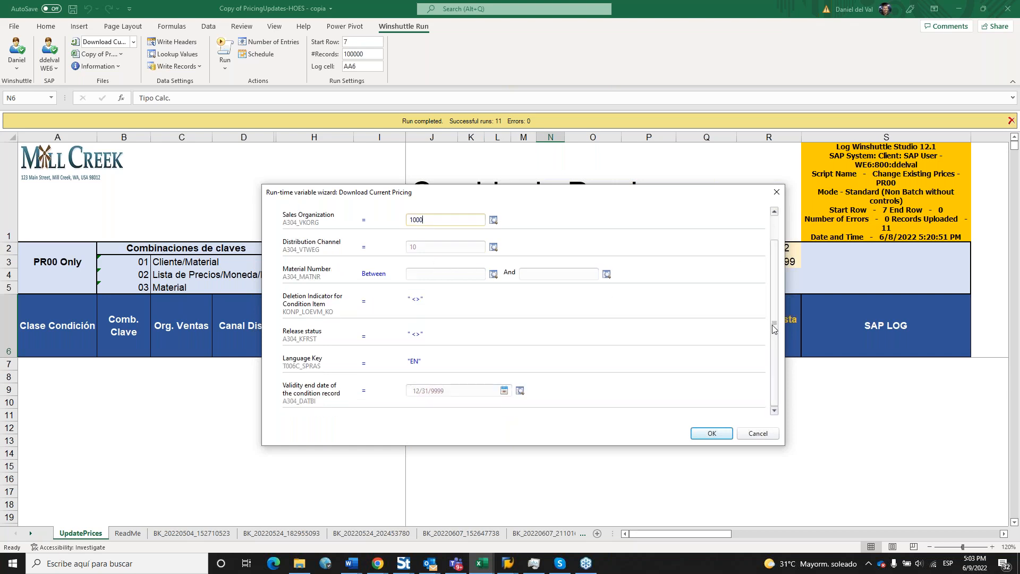
{"action": "left_click", "coordinate": [440, 273]}
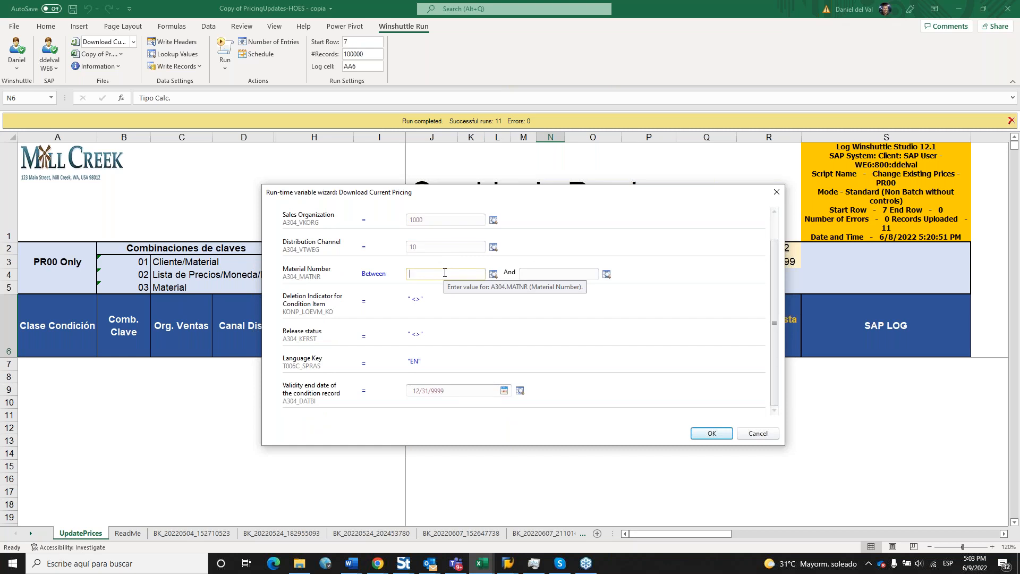
{"action": "type", "text": "800-600"}
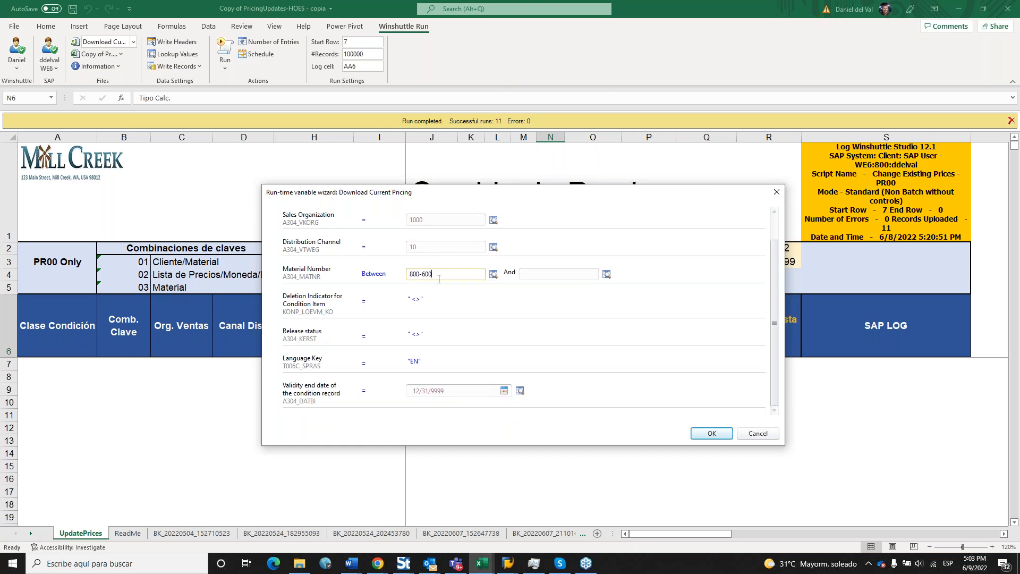
{"action": "left_click", "coordinate": [535, 273]}
{"action": "type", "text": "800-610"}
{"action": "scroll", "coordinate": [782, 269], "scroll_direction": "up", "scroll_amount": 1}
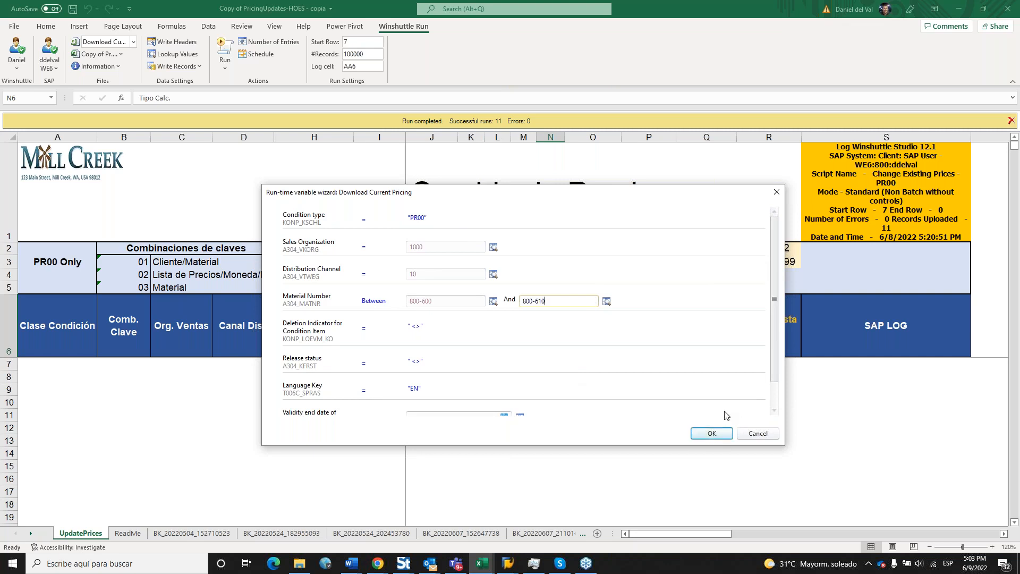
{"action": "left_click", "coordinate": [716, 437]}
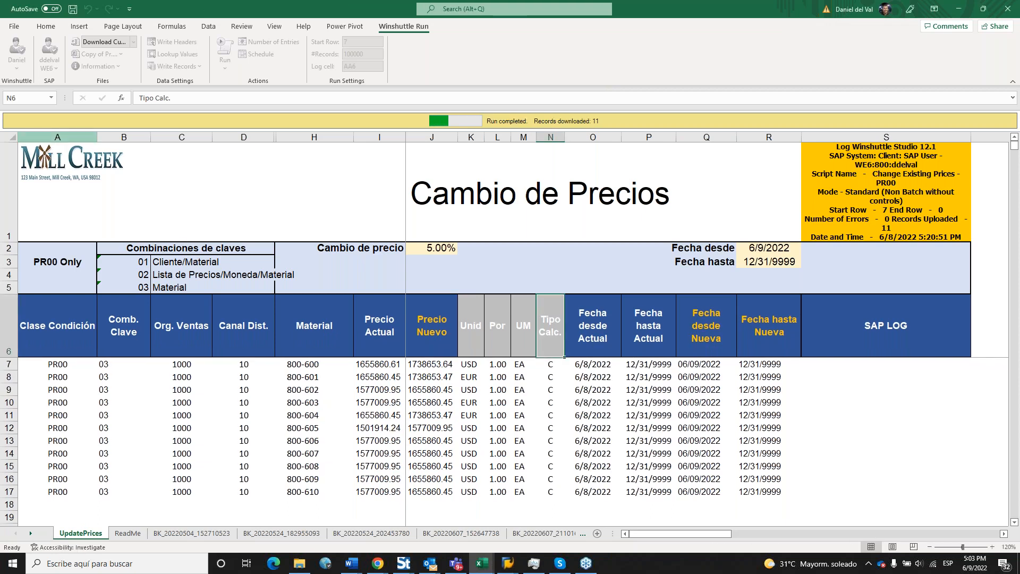
Review the Clase Condición, Material and Precio Actual headers and new-price columns J, Q and R.
{"action": "left_click_drag", "start_coordinate": [65, 136], "coordinate": [288, 138]}
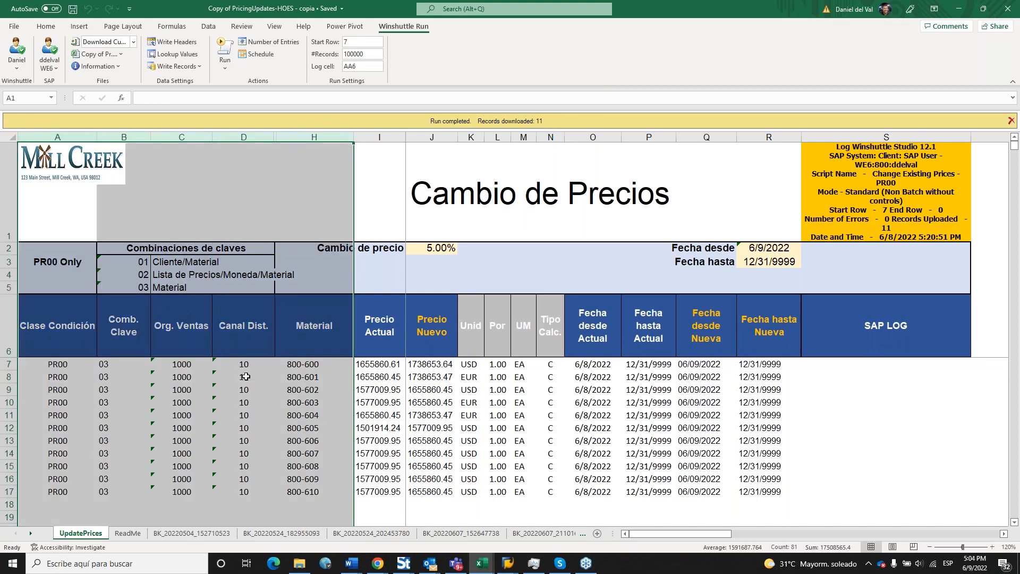
{"action": "left_click", "coordinate": [243, 402]}
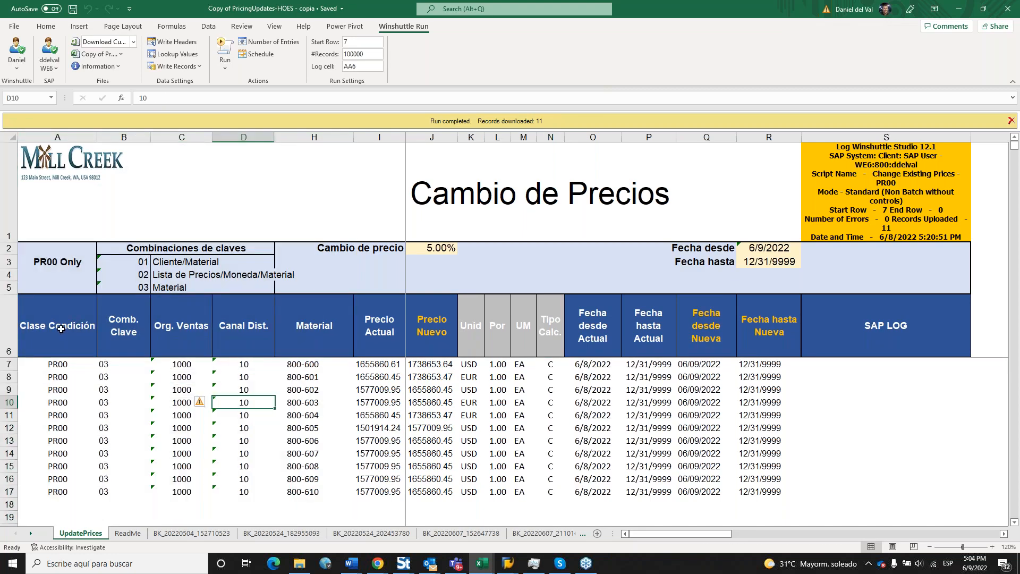
{"action": "left_click", "coordinate": [63, 330]}
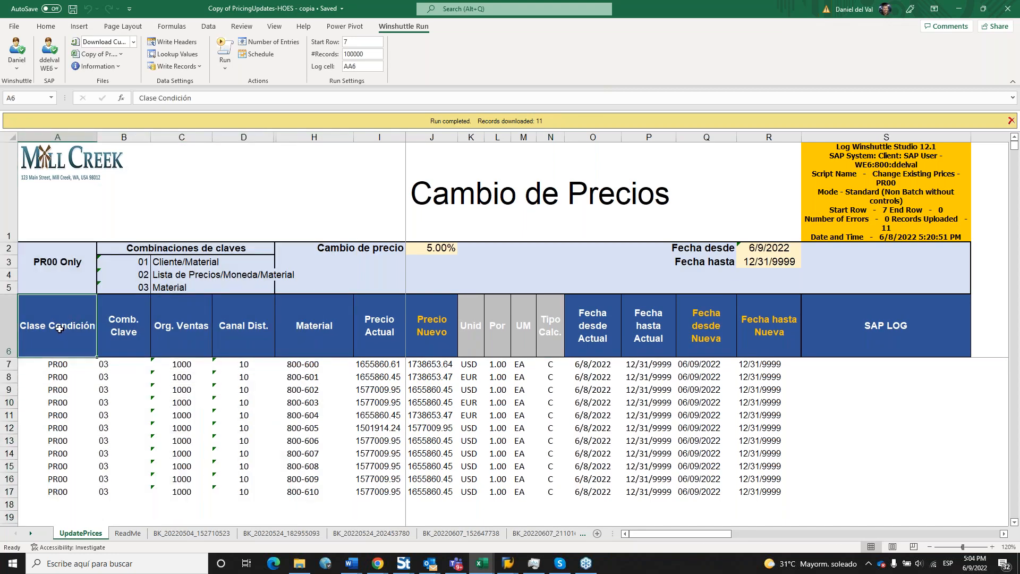
{"action": "left_click", "coordinate": [119, 331]}
{"action": "left_click", "coordinate": [304, 327]}
{"action": "left_click", "coordinate": [374, 325]}
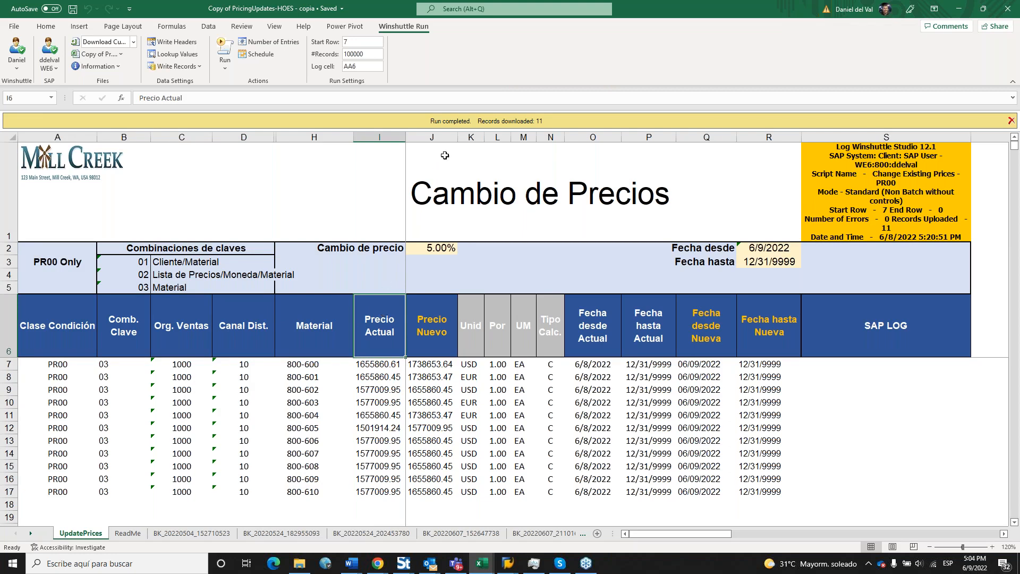
{"action": "left_click", "coordinate": [432, 137]}
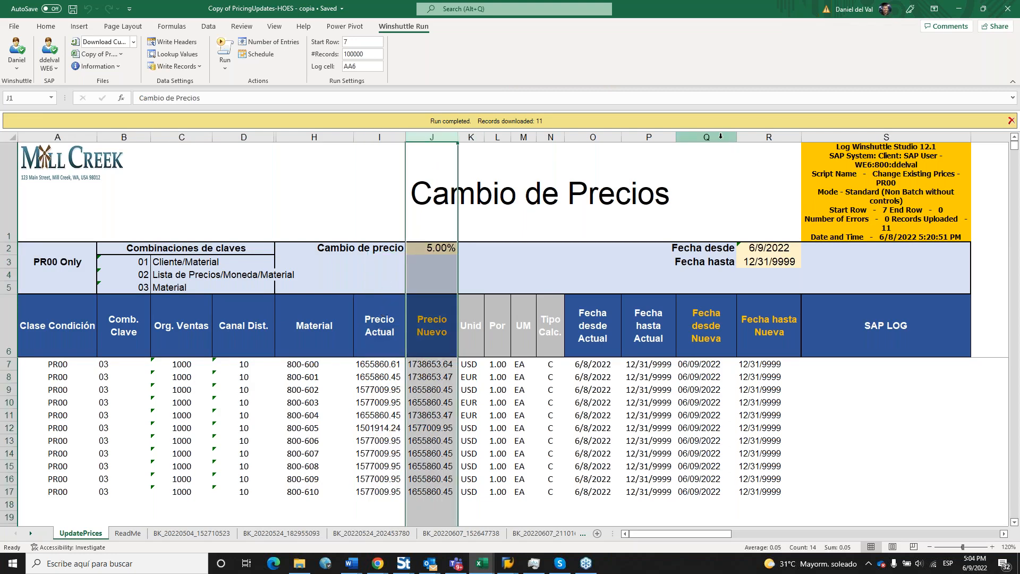
{"action": "left_click_drag", "start_coordinate": [723, 137], "coordinate": [769, 137]}
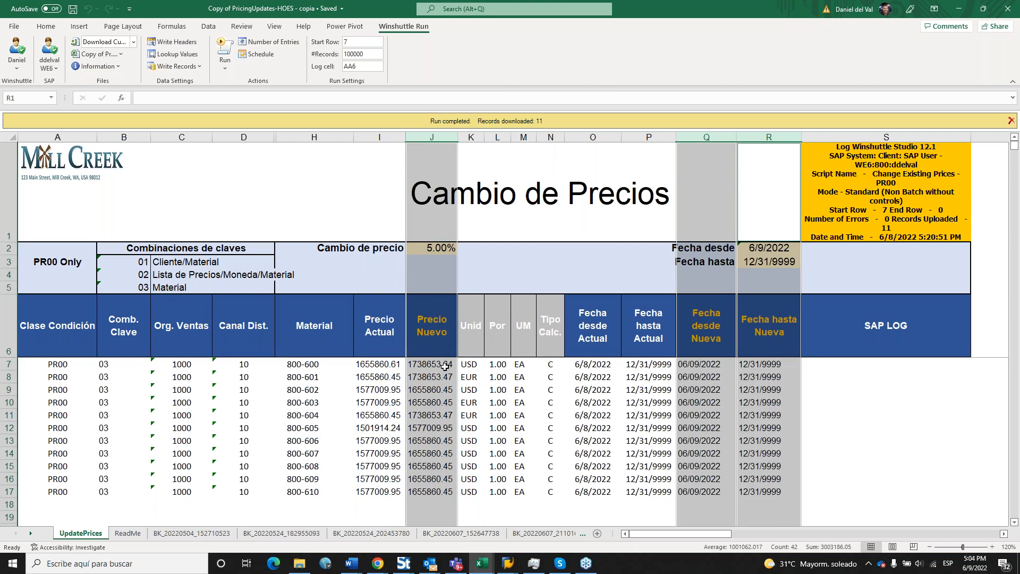
{"action": "left_click", "coordinate": [492, 379]}
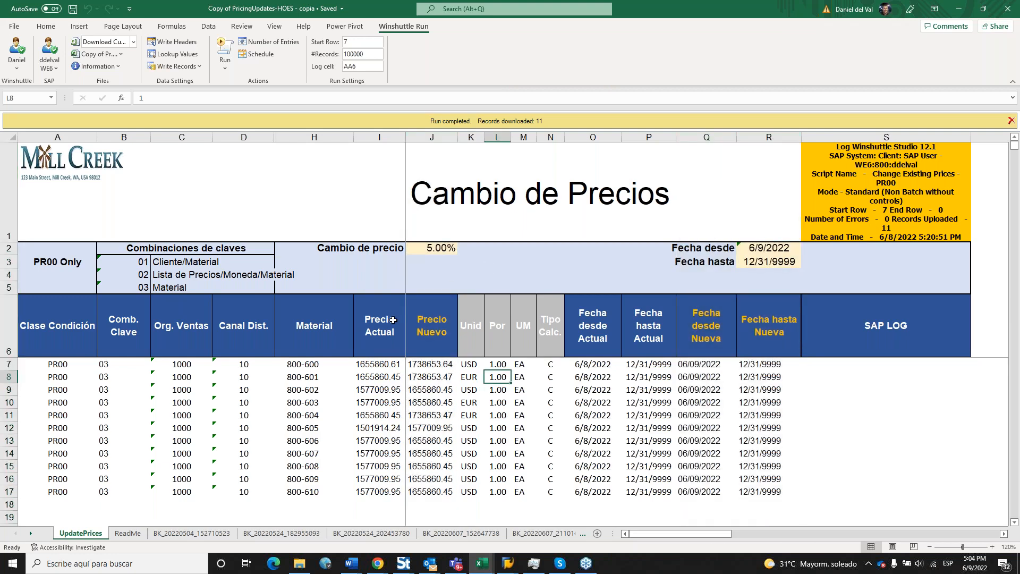
Compare current and new prices in columns I and J, check the J7 formula, and list scripts.
{"action": "left_click_drag", "start_coordinate": [379, 364], "coordinate": [396, 495]}
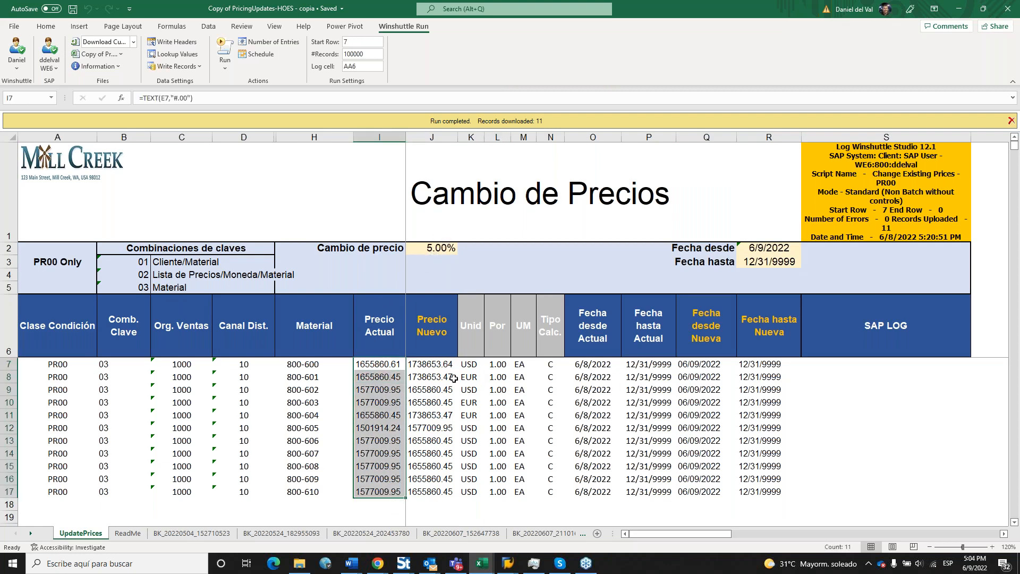
{"action": "left_click_drag", "start_coordinate": [442, 365], "coordinate": [437, 492]}
{"action": "left_click", "coordinate": [436, 364]}
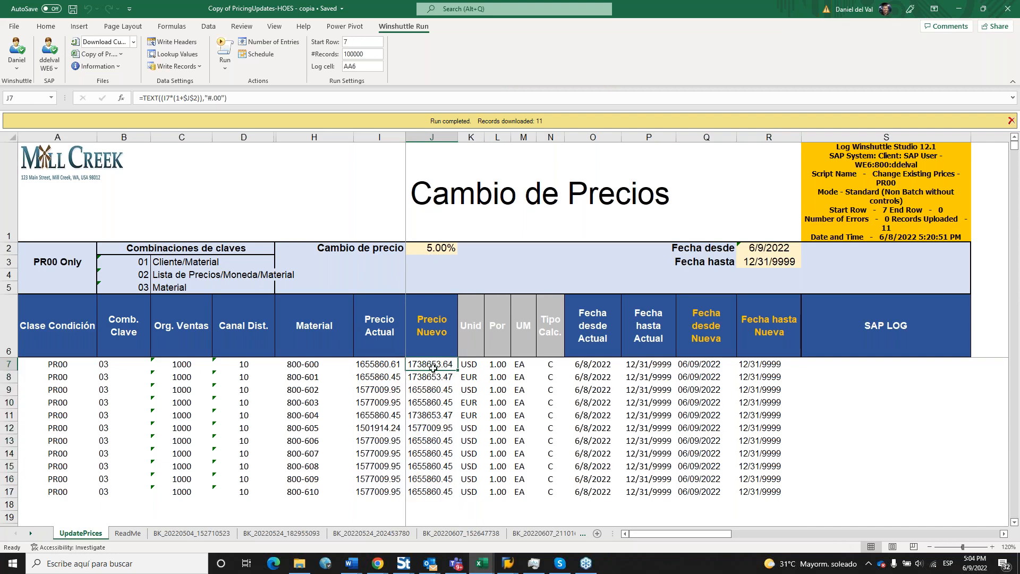
{"action": "left_click_drag", "start_coordinate": [245, 97], "coordinate": [137, 98]}
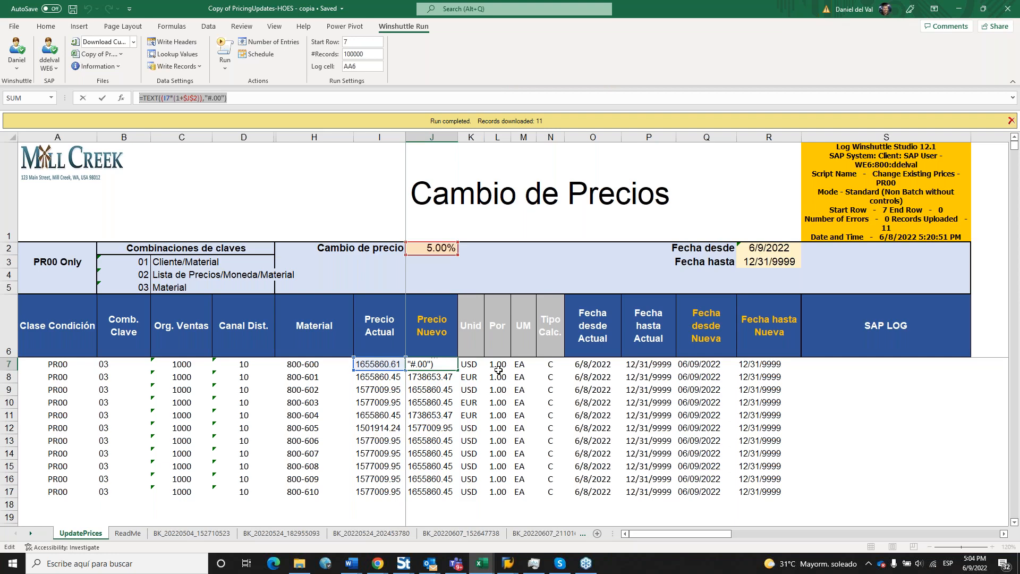
{"action": "key", "text": "Escape"}
{"action": "left_click", "coordinate": [443, 137]}
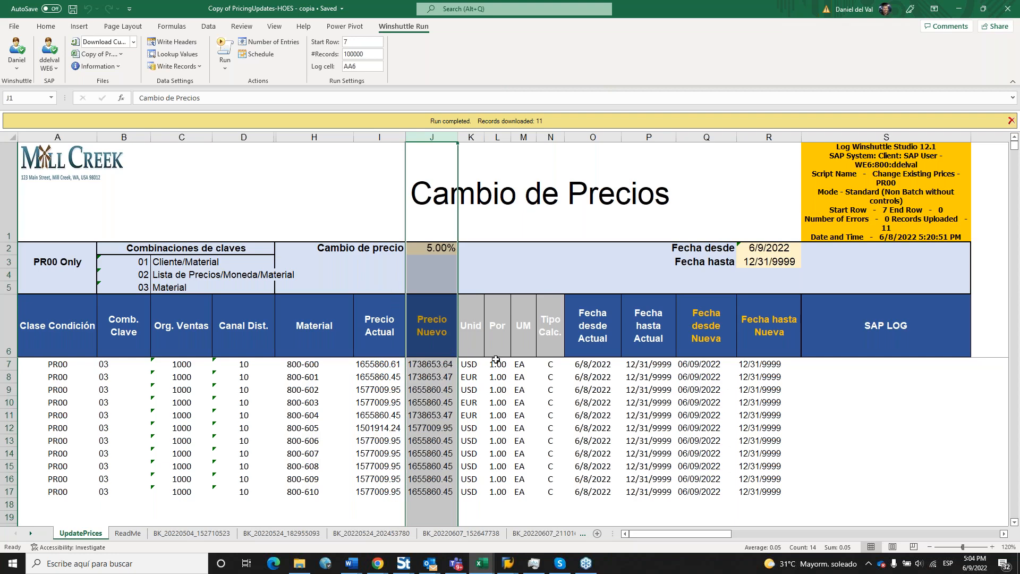
{"action": "left_click", "coordinate": [524, 389]}
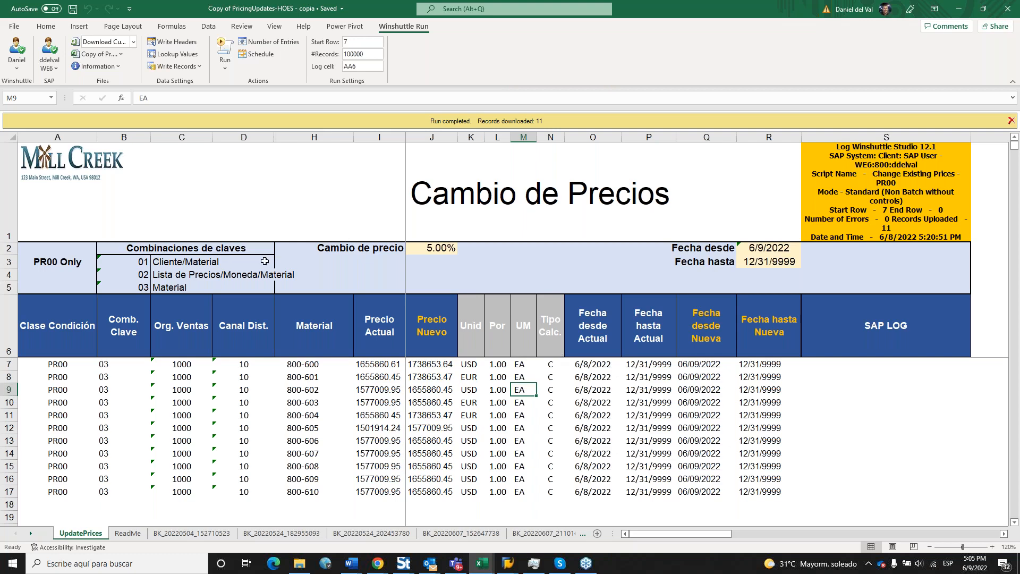
{"action": "left_click", "coordinate": [127, 42]}
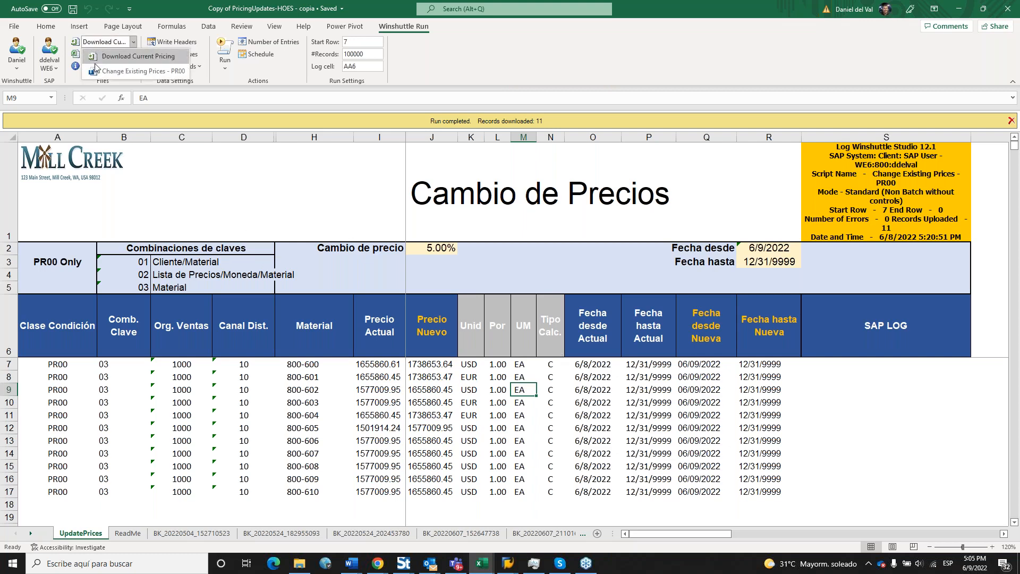
Run the Change Existing Prices - PR00 script with Backup Data on, then view the backup sheet.
{"action": "left_click", "coordinate": [135, 72]}
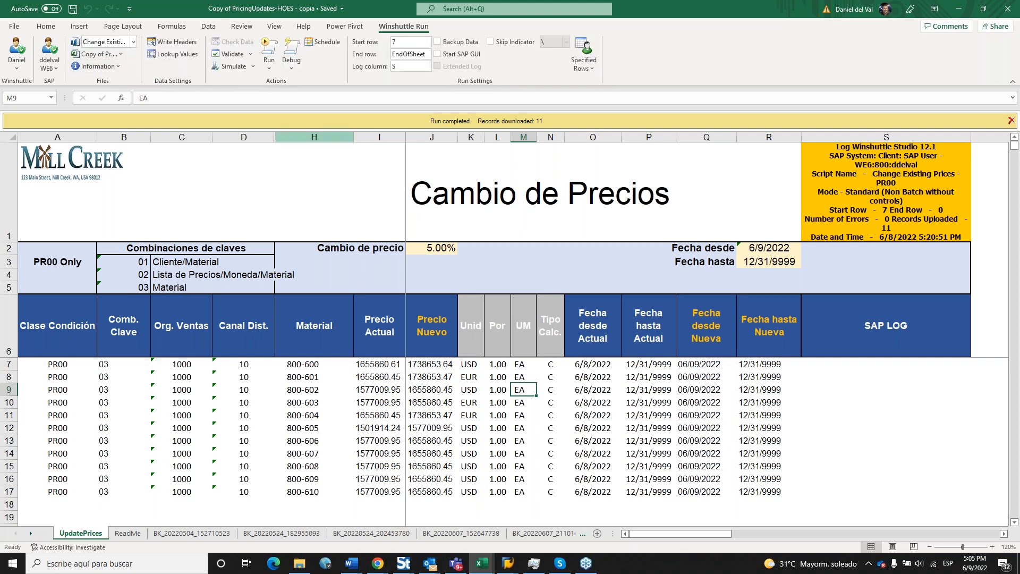
{"action": "left_click", "coordinate": [436, 41]}
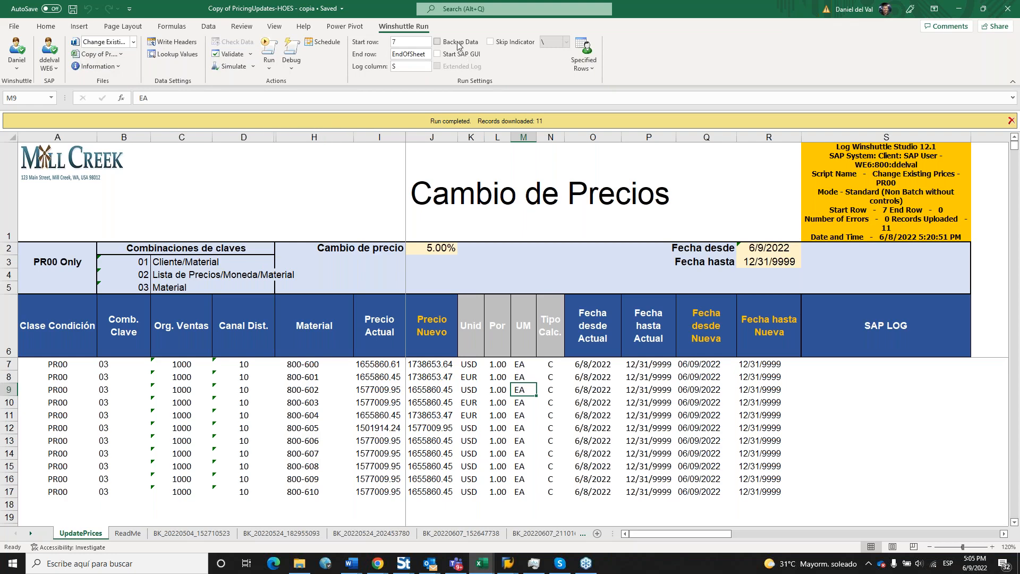
{"action": "left_click", "coordinate": [275, 46]}
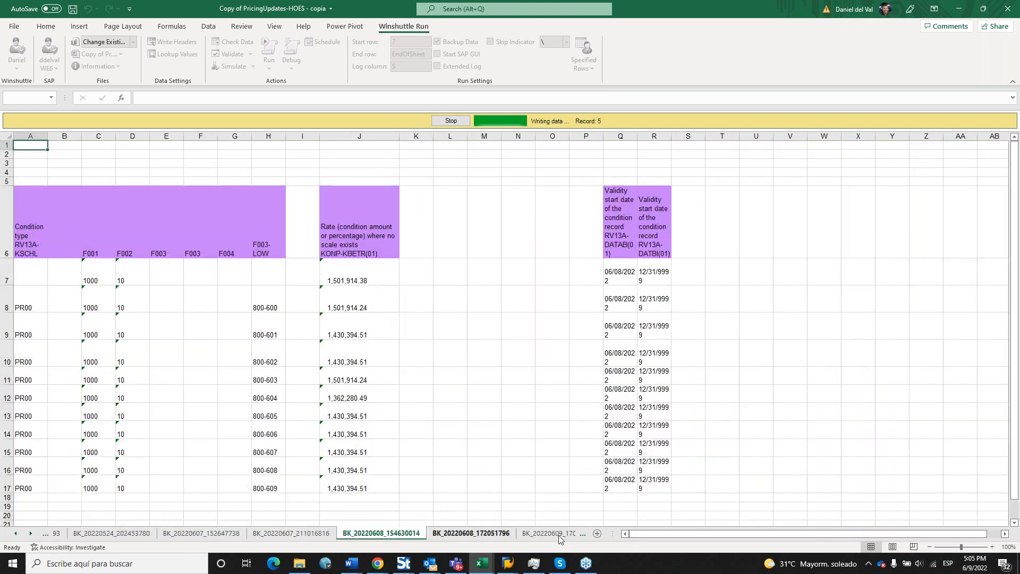
{"action": "left_click", "coordinate": [559, 535]}
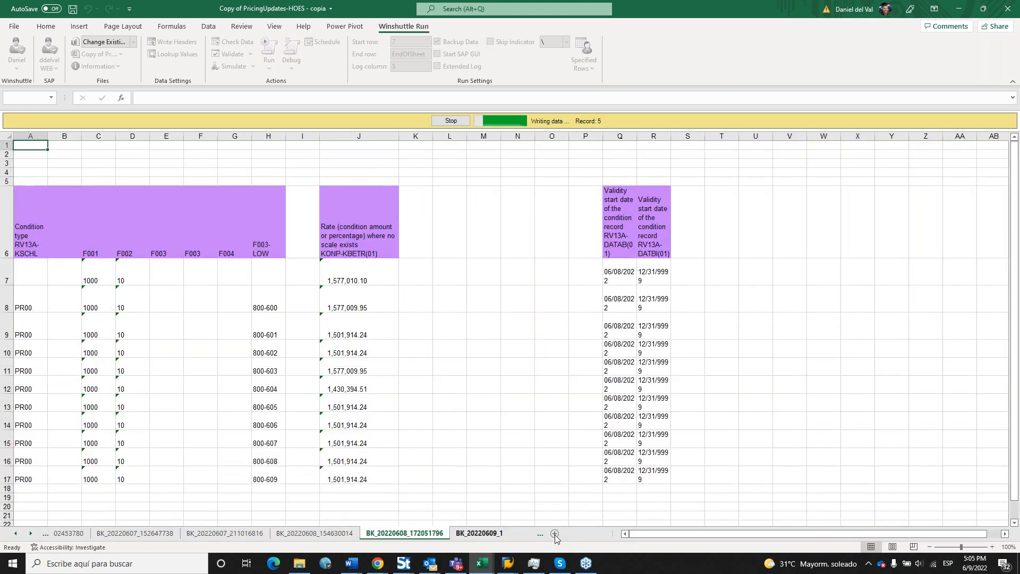
{"action": "left_click_drag", "start_coordinate": [356, 135], "coordinate": [408, 136]}
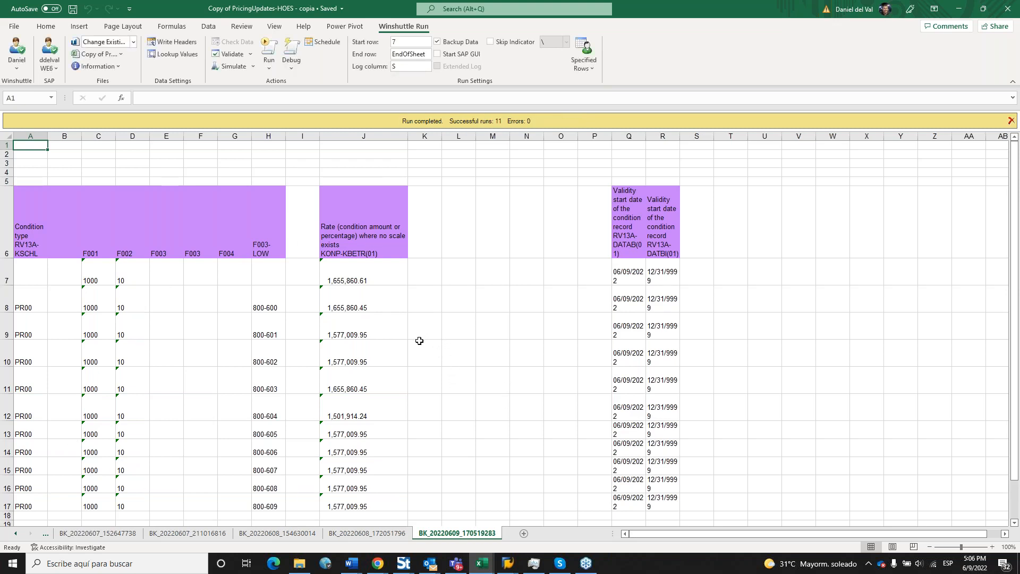
On the UpdatePrices sheet, check the SAP LOG results, column Q dates and column J price formulas.
{"action": "left_click", "coordinate": [17, 532]}
{"action": "left_click", "coordinate": [17, 532]}
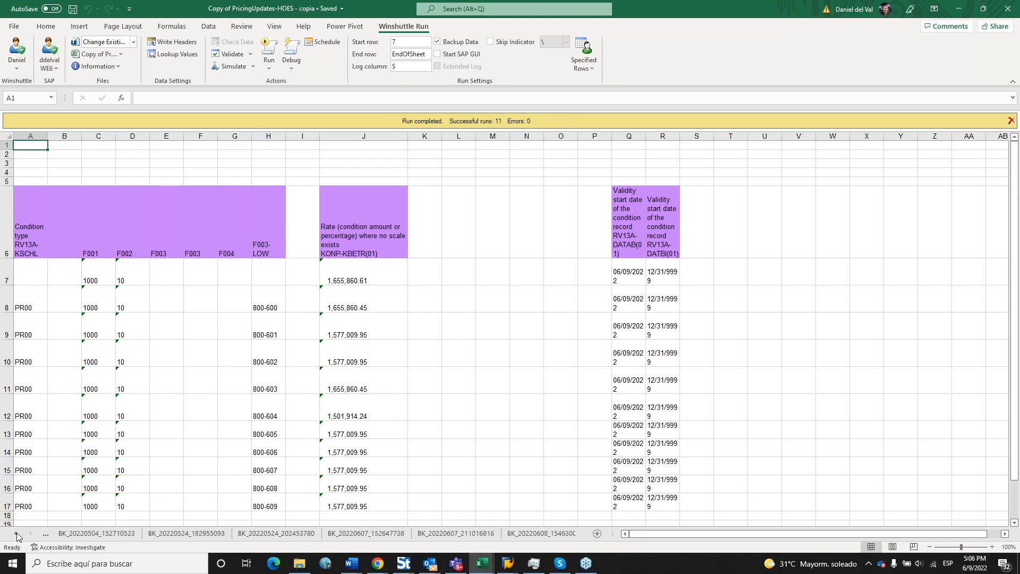
{"action": "left_click", "coordinate": [17, 532]}
{"action": "left_click", "coordinate": [17, 533]}
{"action": "left_click", "coordinate": [17, 532]}
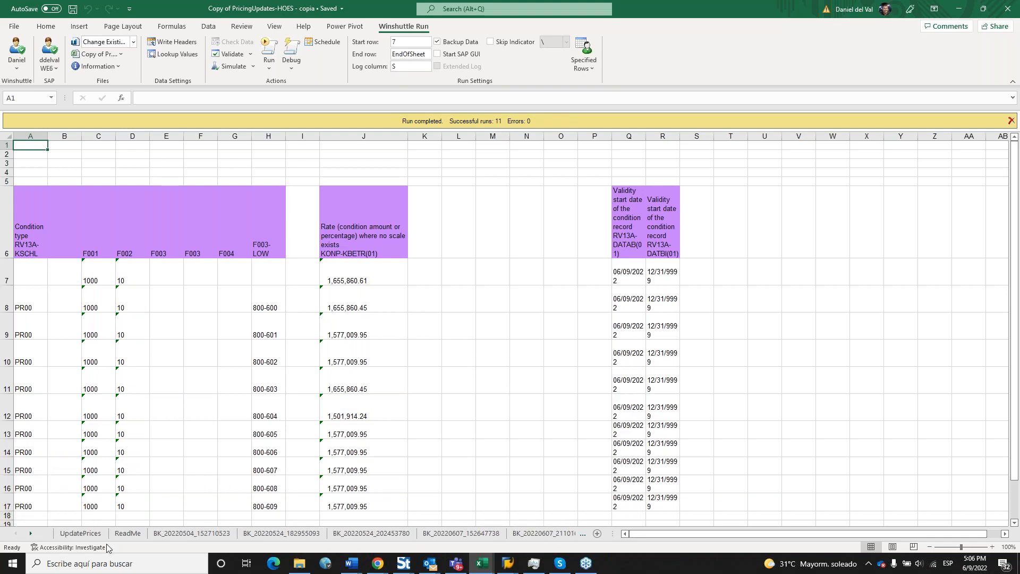
{"action": "left_click", "coordinate": [83, 534]}
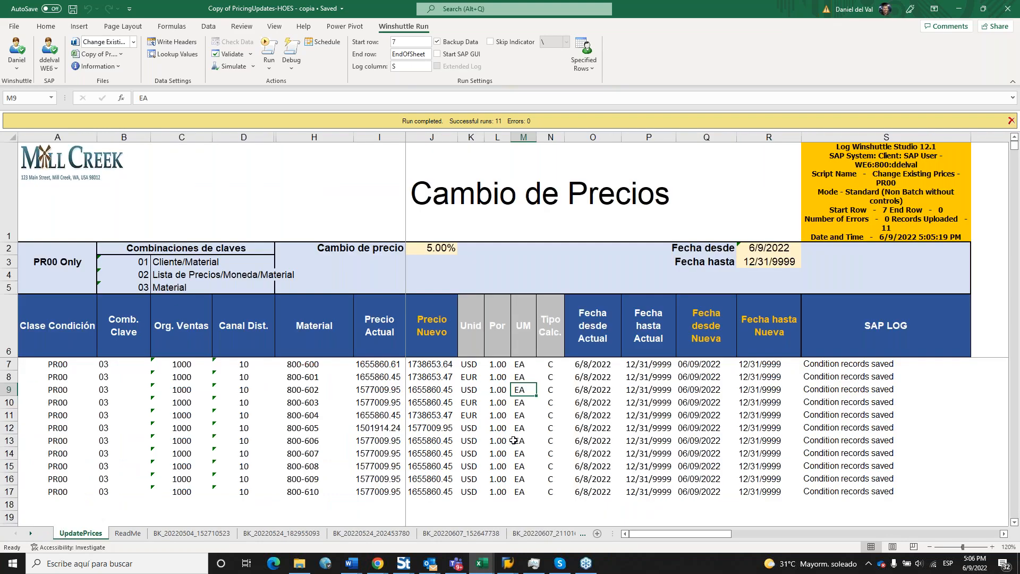
{"action": "left_click_drag", "start_coordinate": [879, 366], "coordinate": [881, 481]}
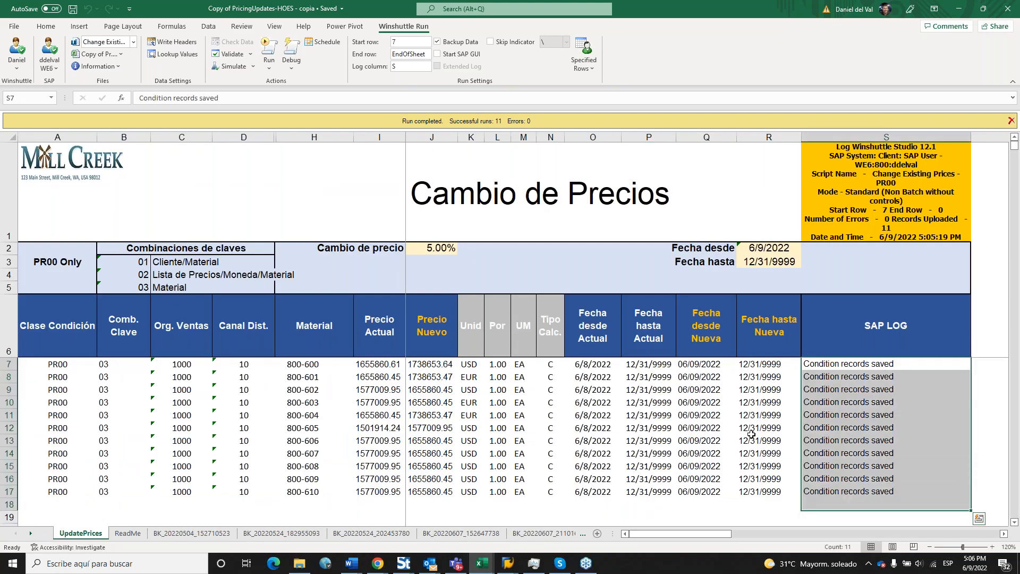
{"action": "left_click", "coordinate": [707, 441]}
{"action": "left_click", "coordinate": [686, 414]}
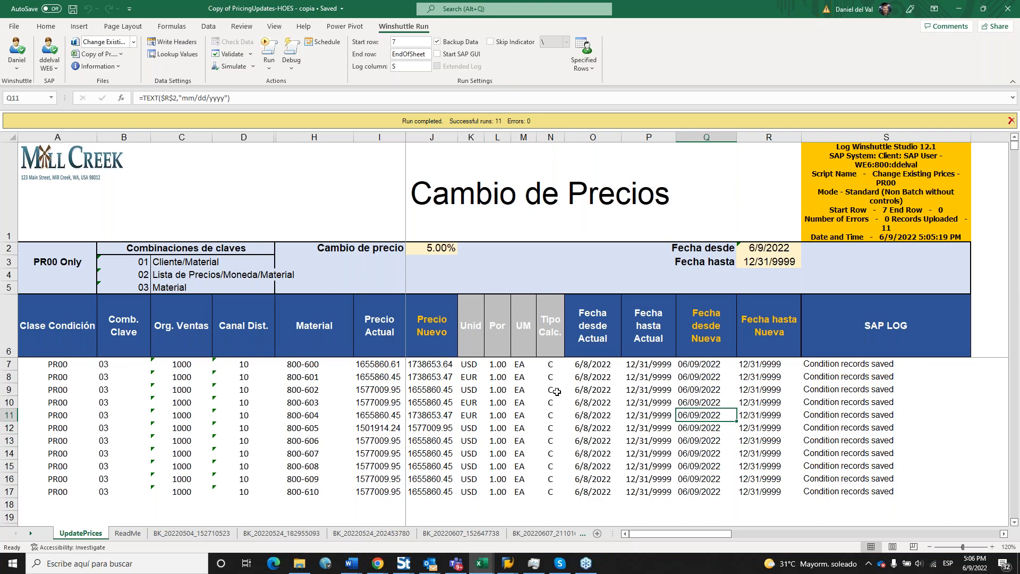
{"action": "left_click_drag", "start_coordinate": [433, 366], "coordinate": [432, 389]}
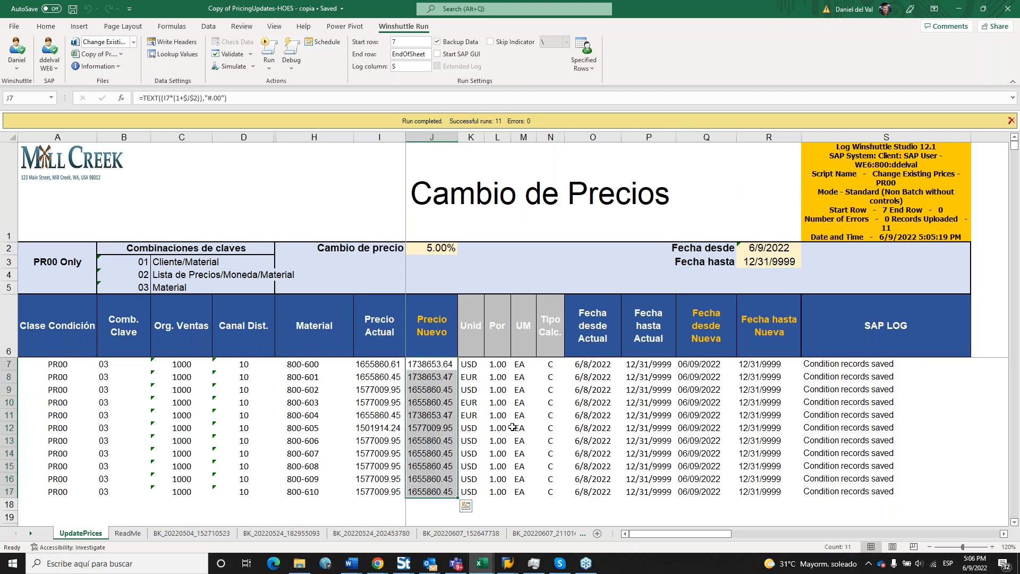
Check cells O12, N11, M8, O13 and J14, then switch to Winshuttle Studio.
{"action": "left_click", "coordinate": [607, 425]}
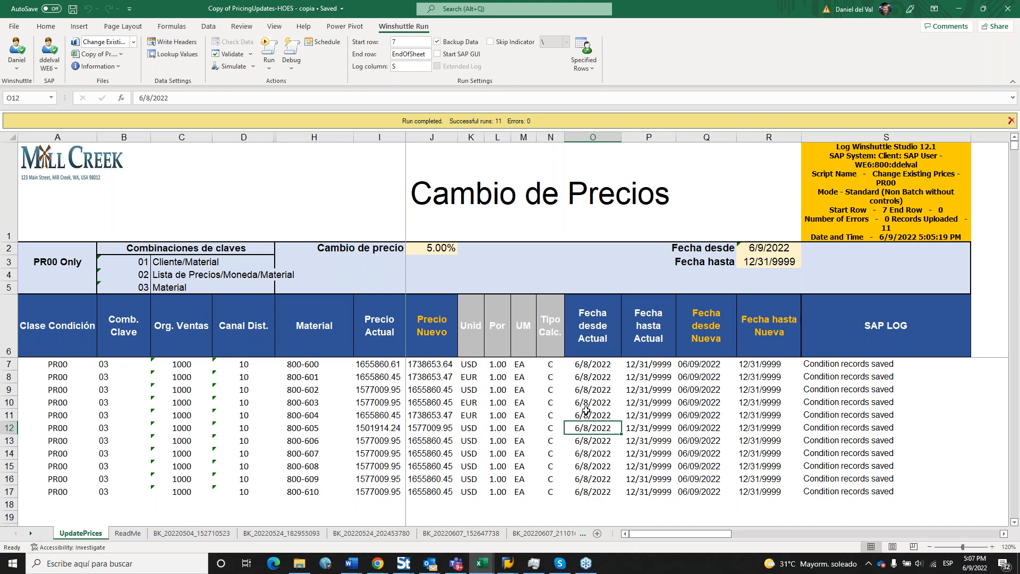
{"action": "left_click", "coordinate": [553, 412]}
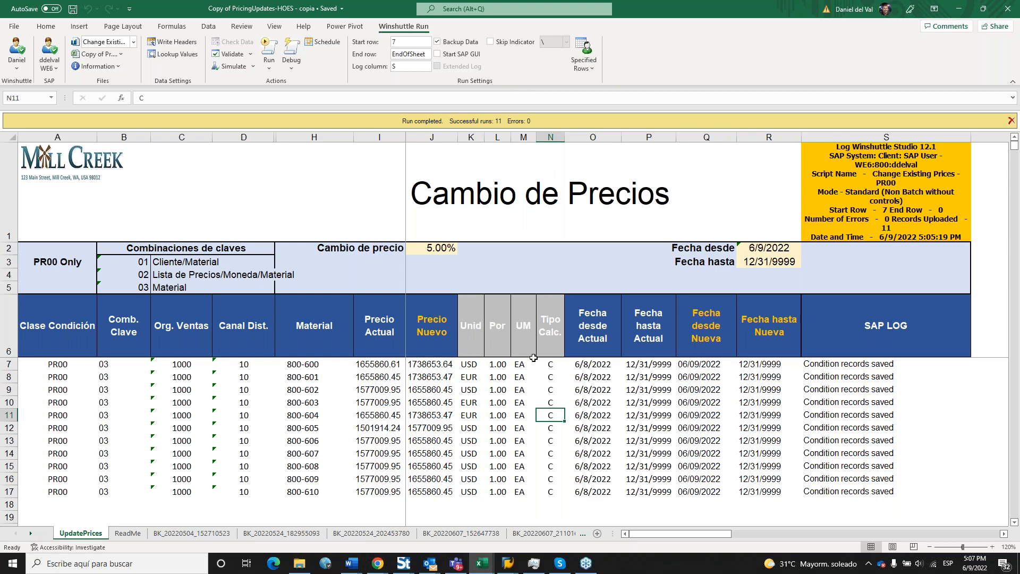
{"action": "left_click", "coordinate": [525, 381]}
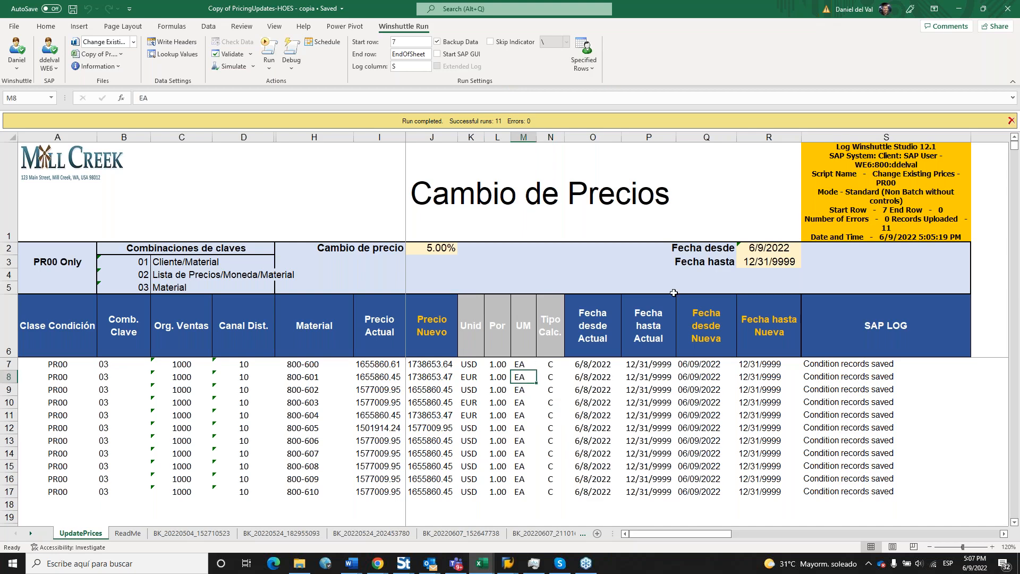
{"action": "left_click", "coordinate": [573, 440]}
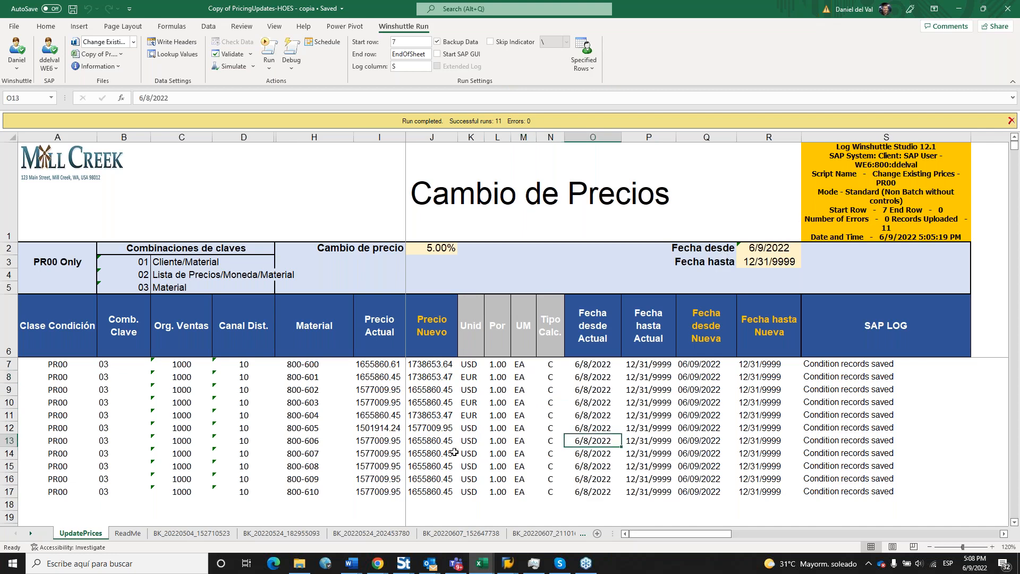
{"action": "left_click", "coordinate": [455, 453]}
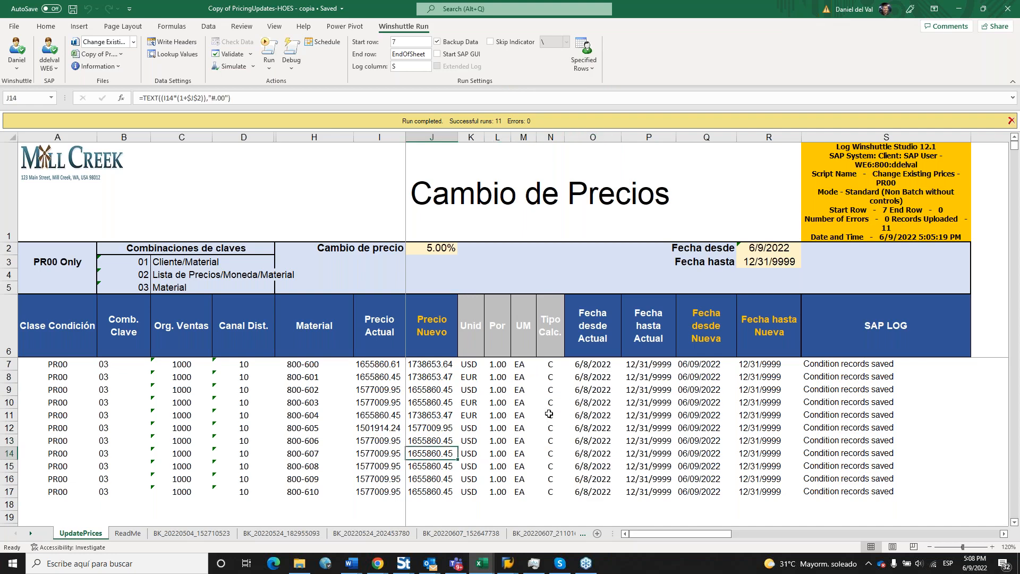
{"action": "left_click", "coordinate": [411, 568]}
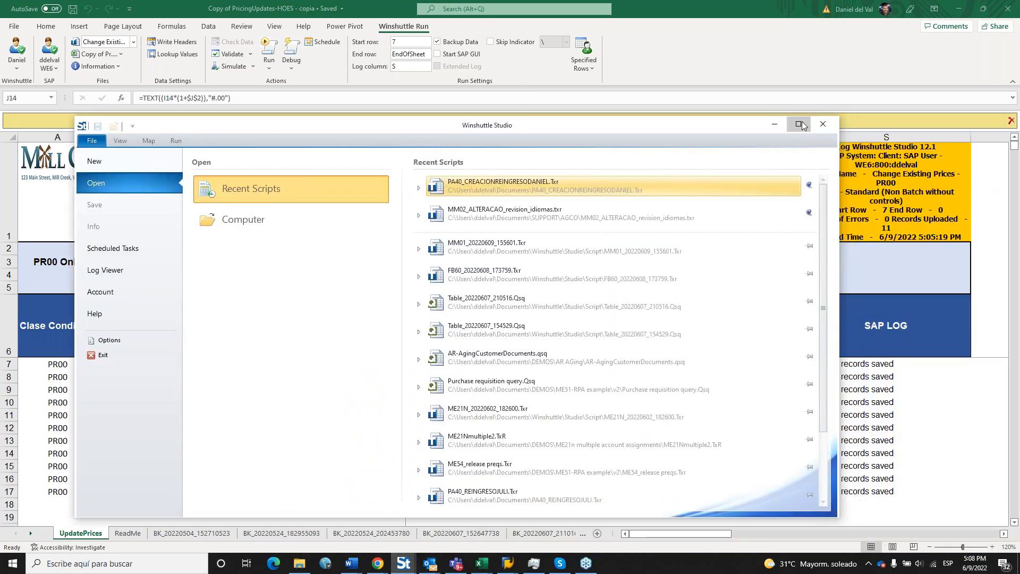
Maximize Winshuttle Studio and pick Spanish (ES) from the Language list on the Help page.
{"action": "left_click", "coordinate": [800, 125]}
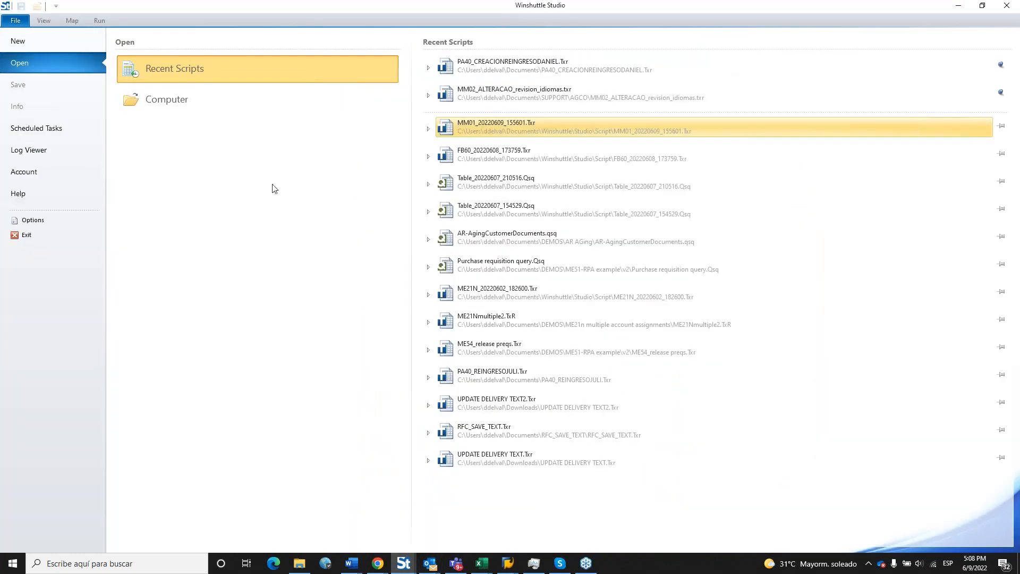
{"action": "left_click", "coordinate": [33, 46]}
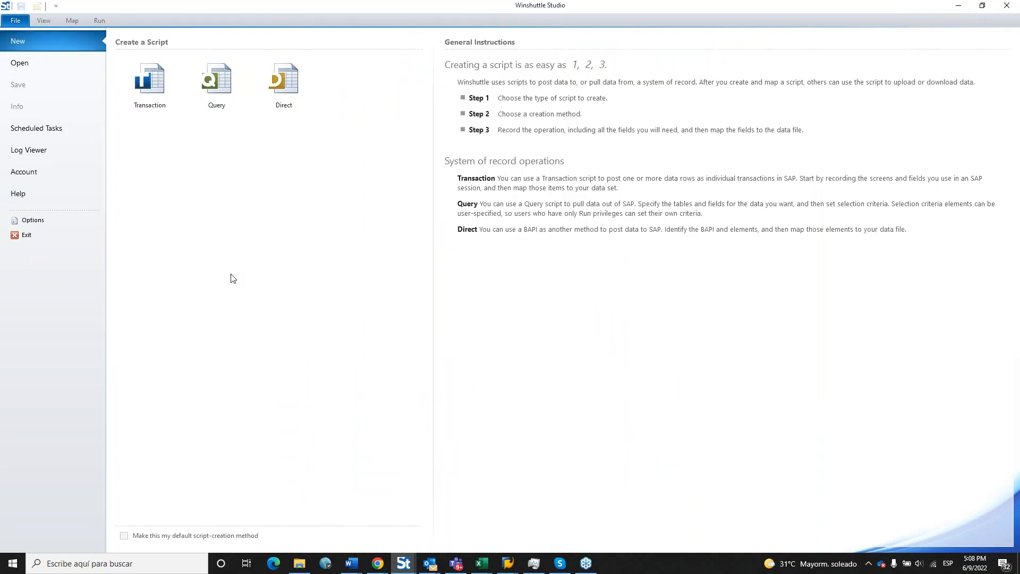
{"action": "left_click", "coordinate": [44, 196]}
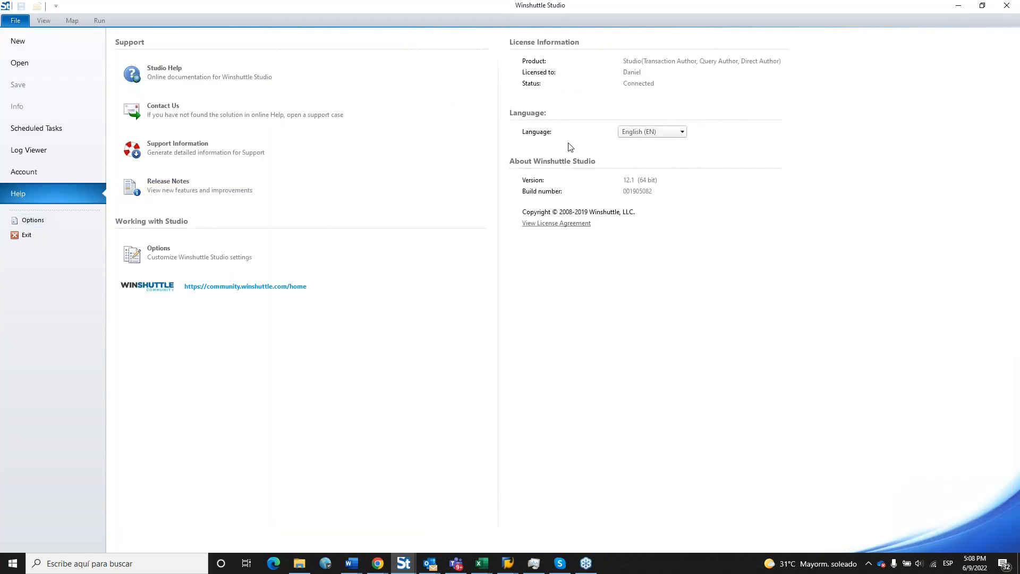
{"action": "left_click", "coordinate": [632, 132]}
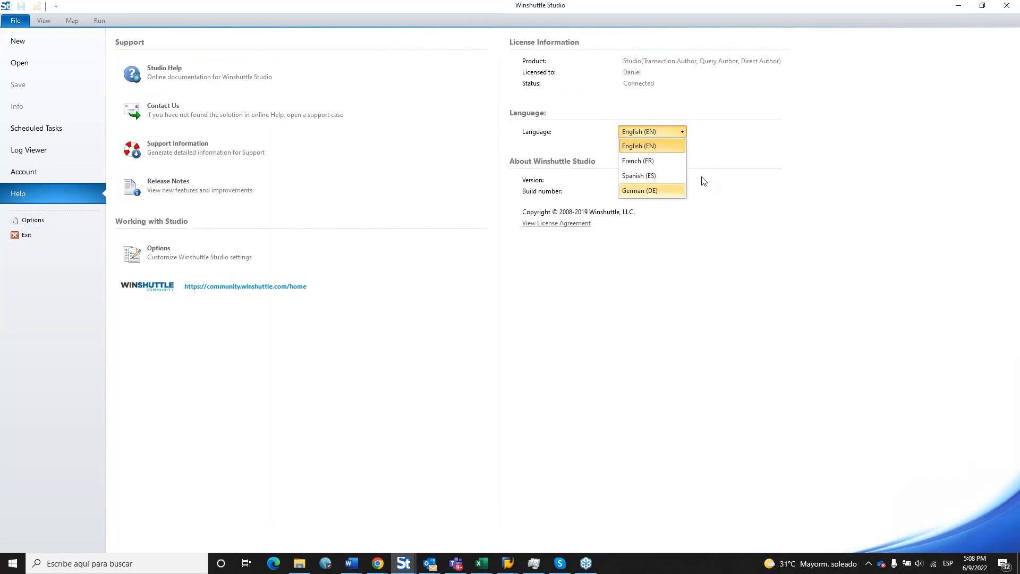
{"action": "left_click", "coordinate": [662, 178]}
Accept the restart warning and bring the restarted Winshuttle Studio window to the front.
{"action": "left_click", "coordinate": [541, 303]}
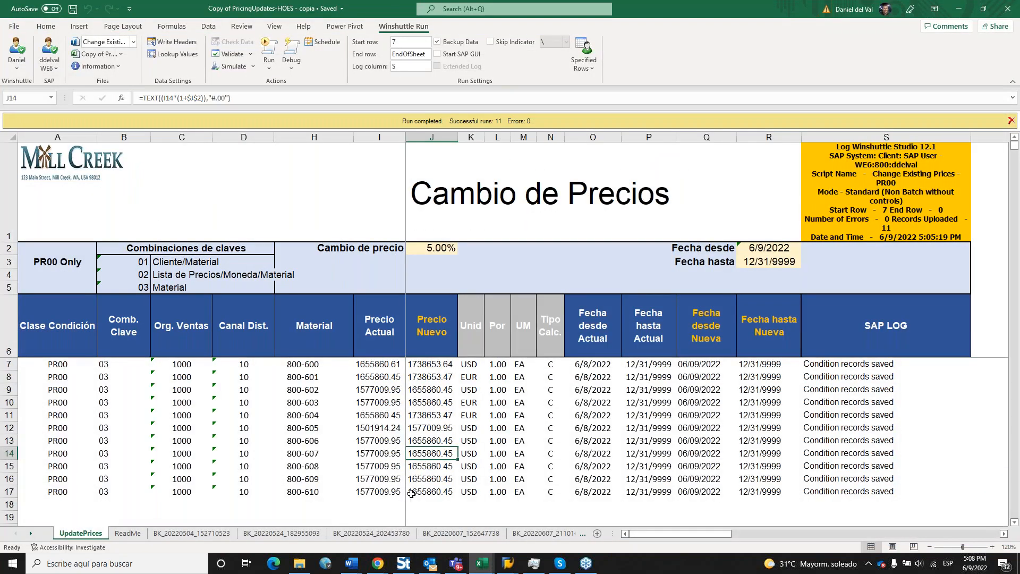
{"action": "mouse_move", "coordinate": [405, 567]}
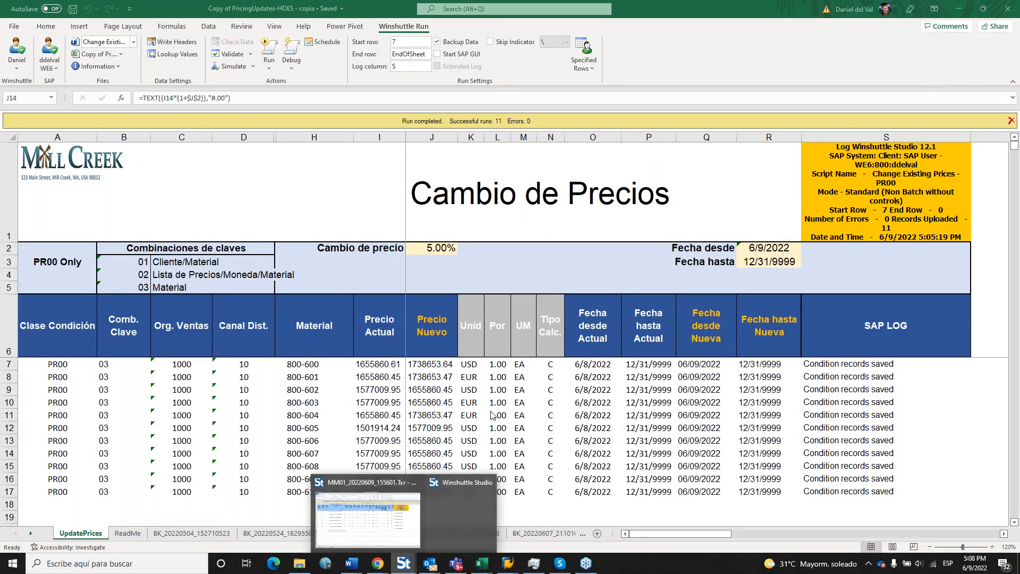
{"action": "mouse_move", "coordinate": [461, 511]}
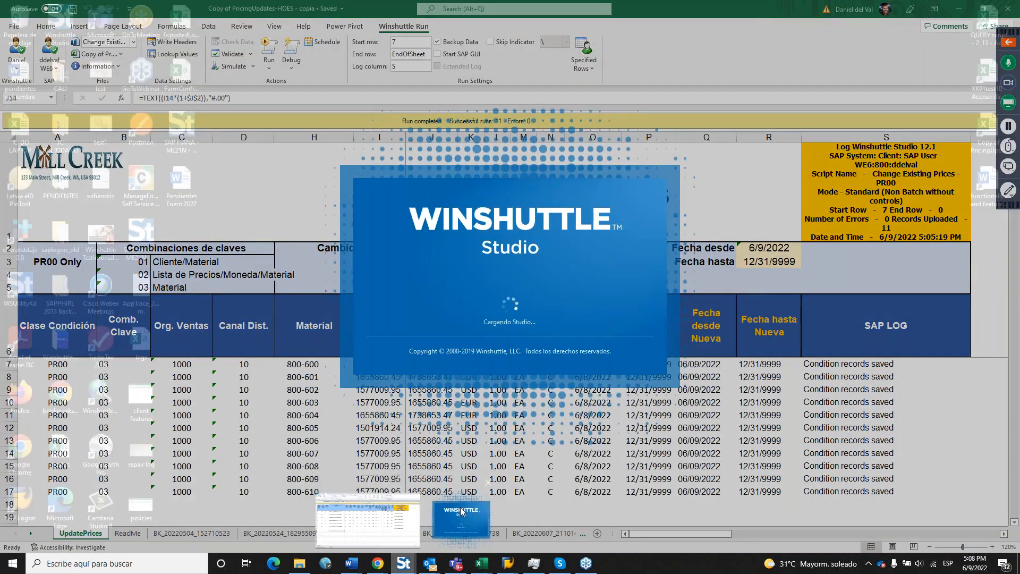
{"action": "left_click", "coordinate": [461, 511]}
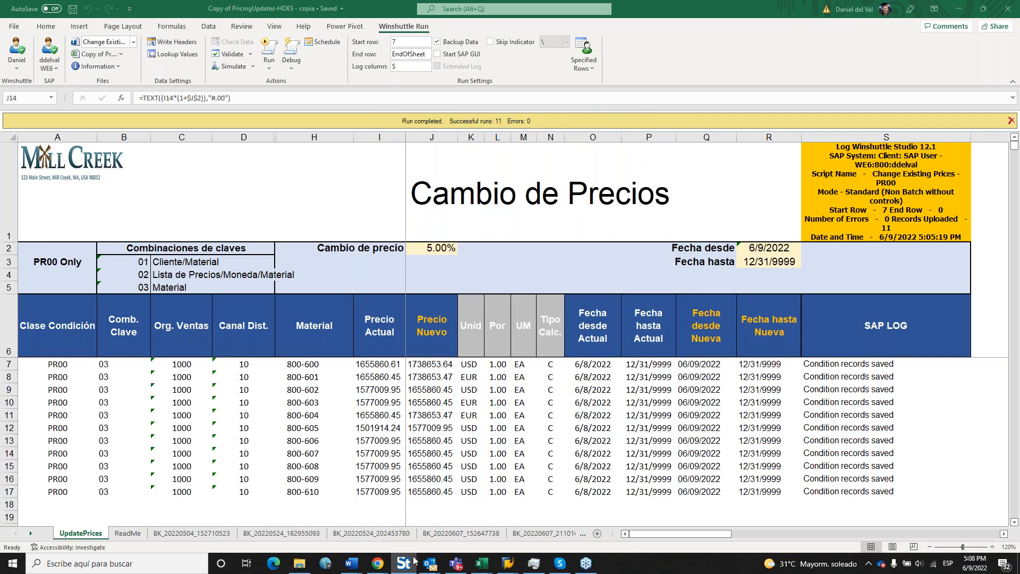
{"action": "mouse_move", "coordinate": [407, 564]}
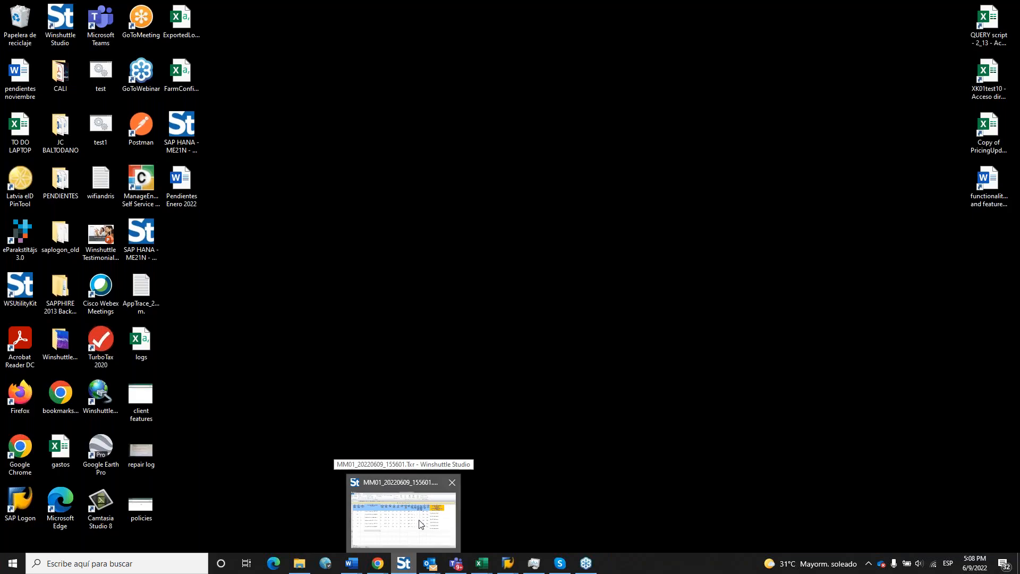
{"action": "left_click", "coordinate": [420, 525]}
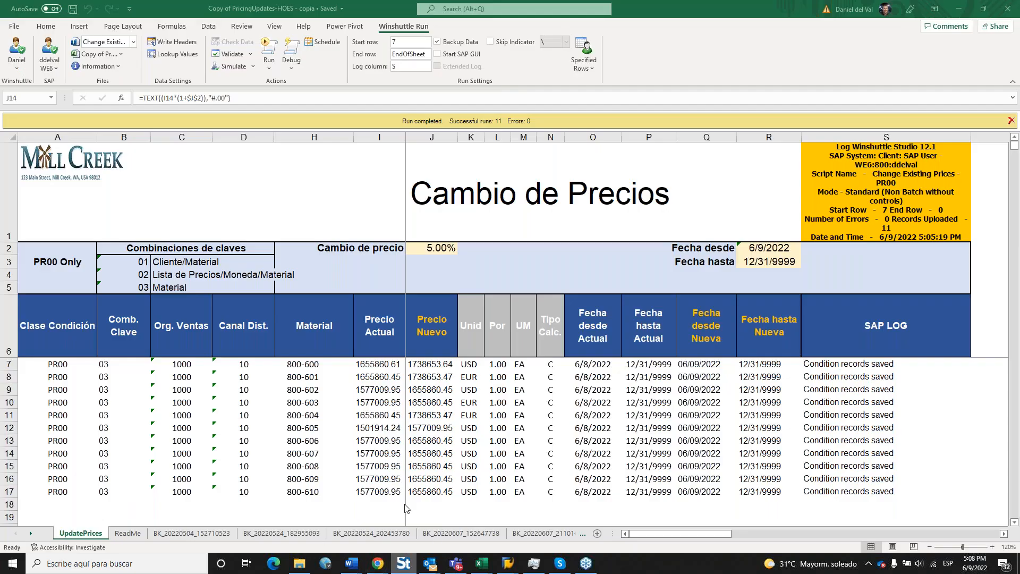
{"action": "left_click", "coordinate": [405, 562]}
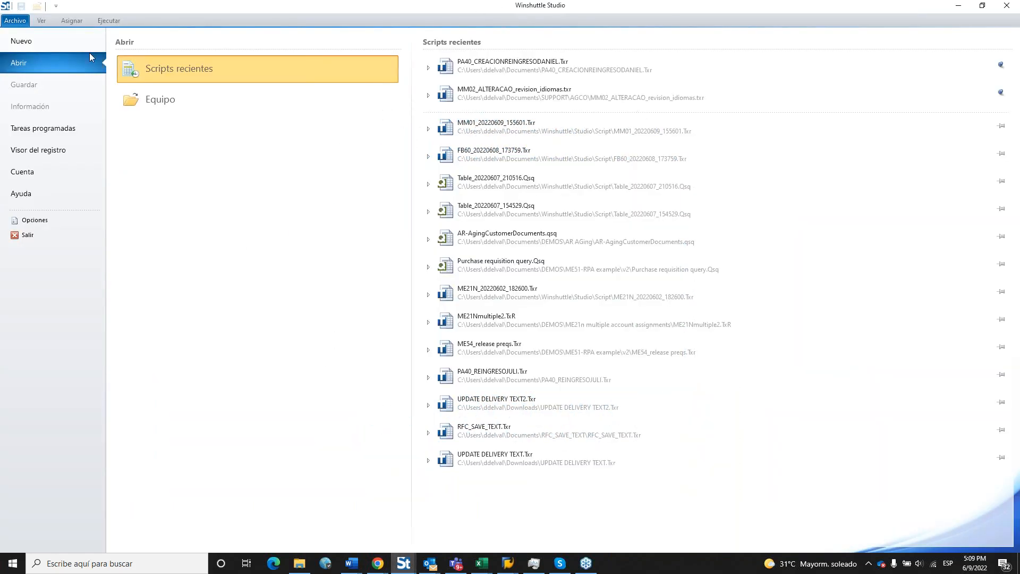
Start a new script, preview the Query and Direct types, and choose Transaction.
{"action": "left_click", "coordinate": [35, 43]}
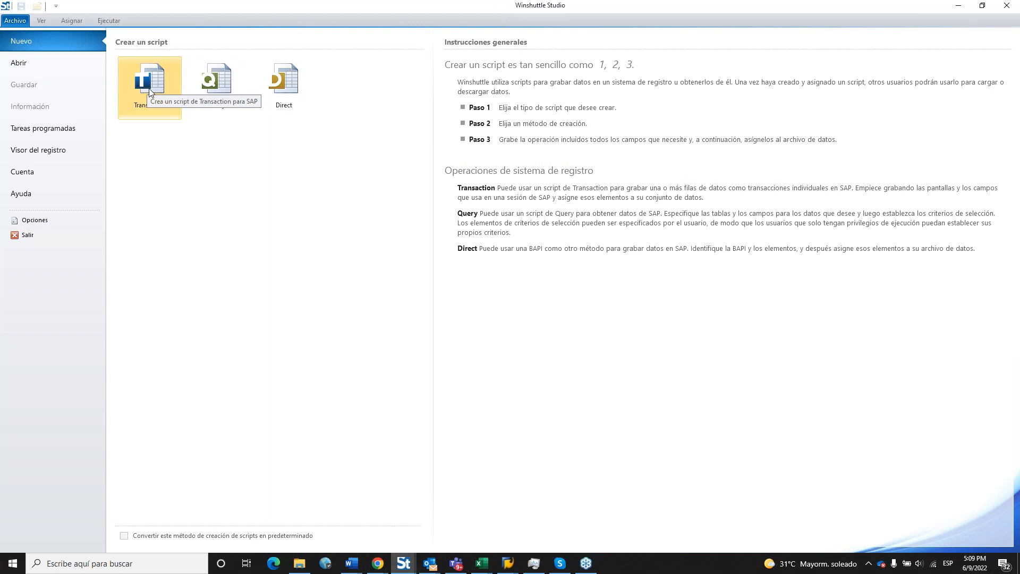
{"action": "left_click", "coordinate": [215, 83]}
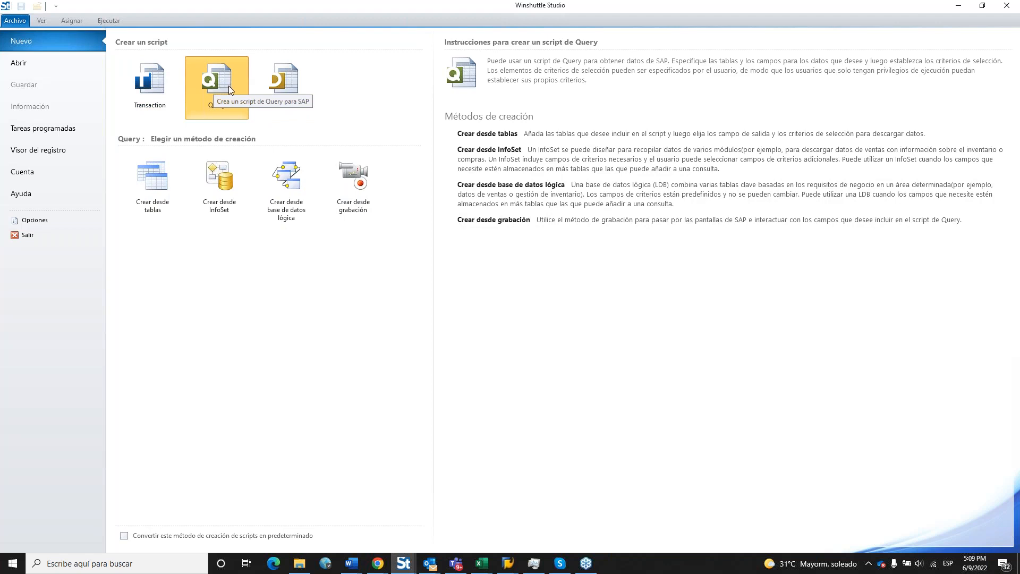
{"action": "left_click", "coordinate": [281, 74]}
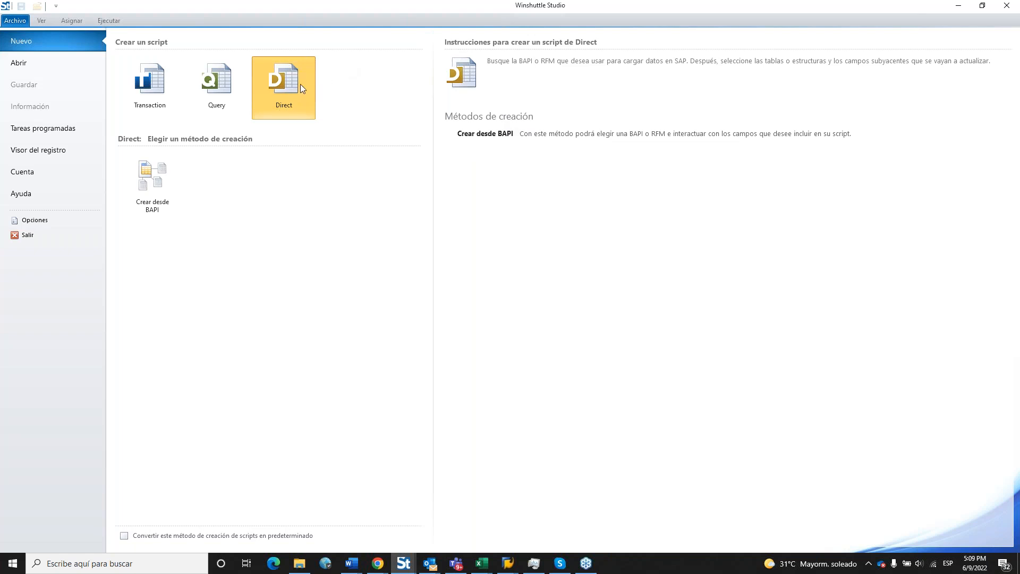
{"action": "left_click", "coordinate": [158, 87]}
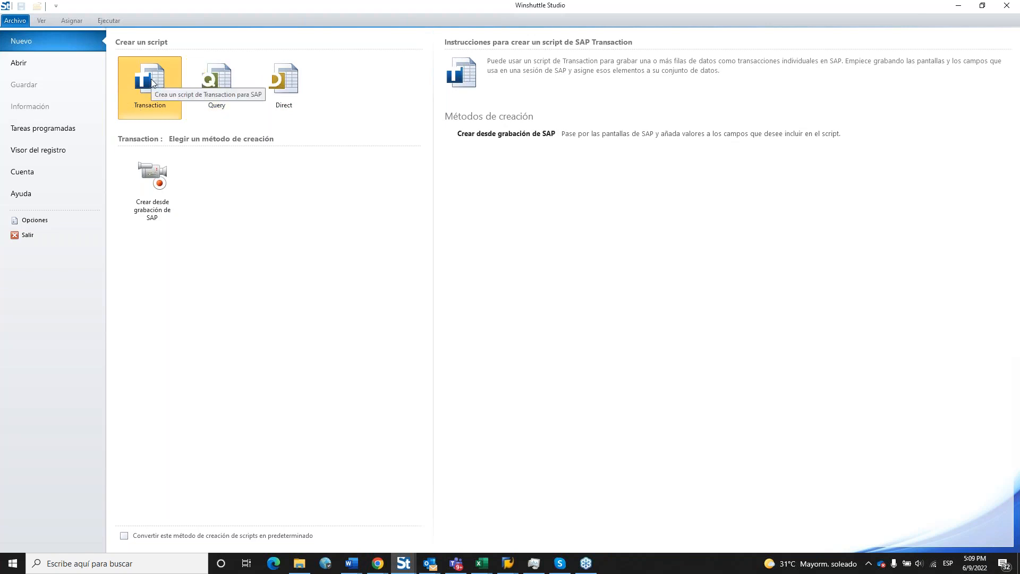
Create from SAP recording, keep the selected SAP system, log in, and enter transaction mm01.
{"action": "left_click", "coordinate": [159, 178]}
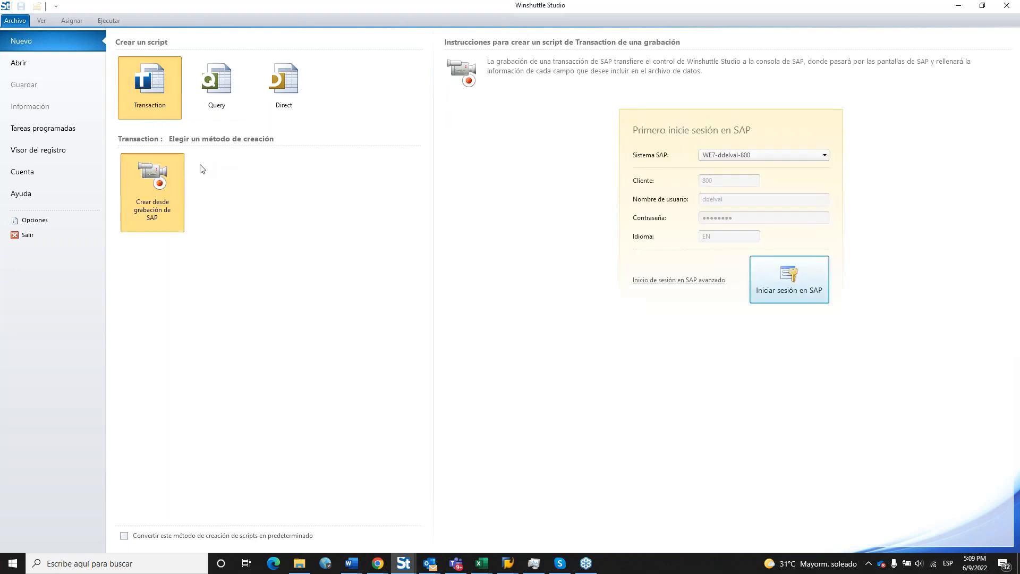
{"action": "left_click", "coordinate": [764, 155]}
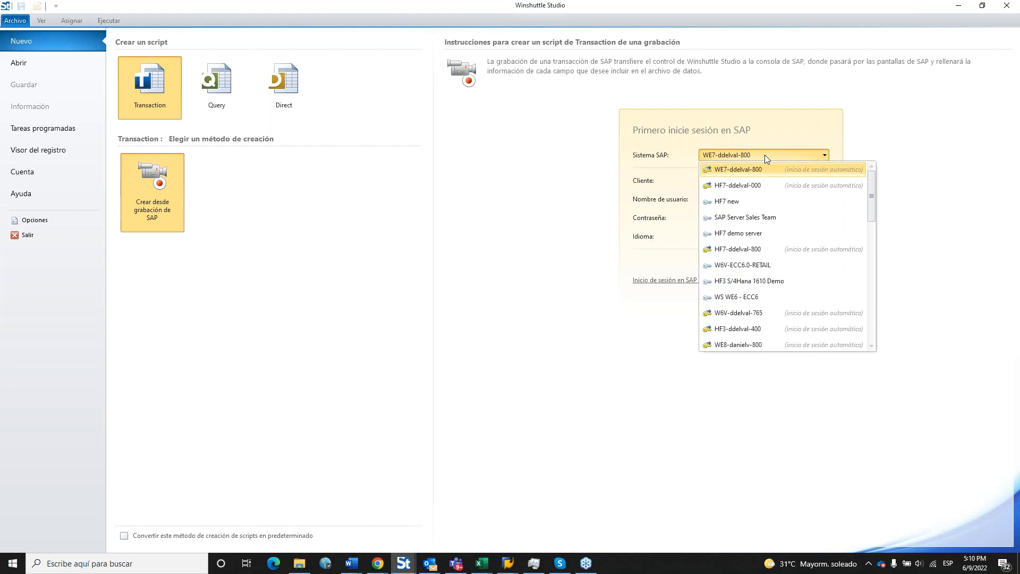
{"action": "left_click", "coordinate": [797, 170]}
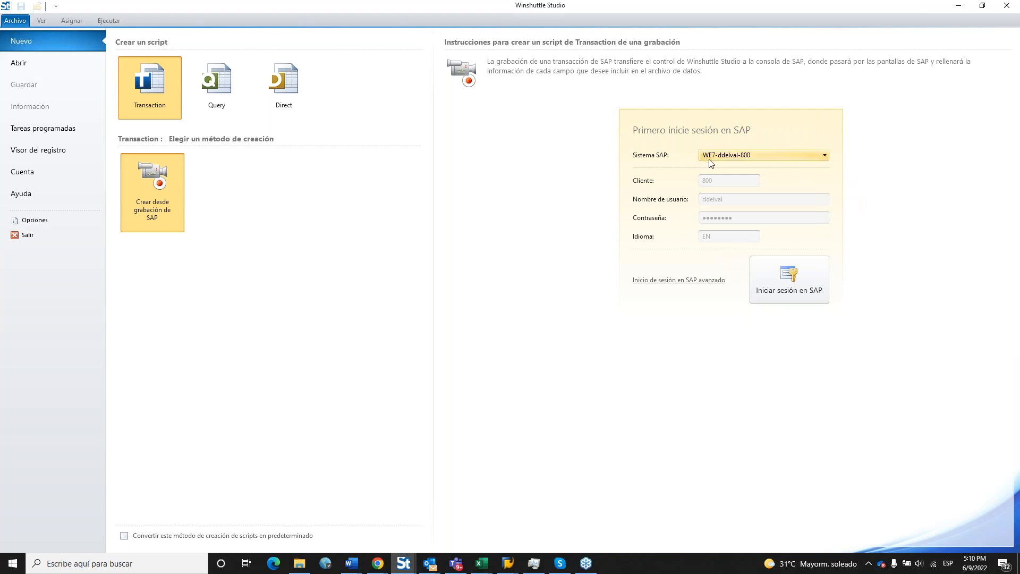
{"action": "left_click", "coordinate": [795, 276]}
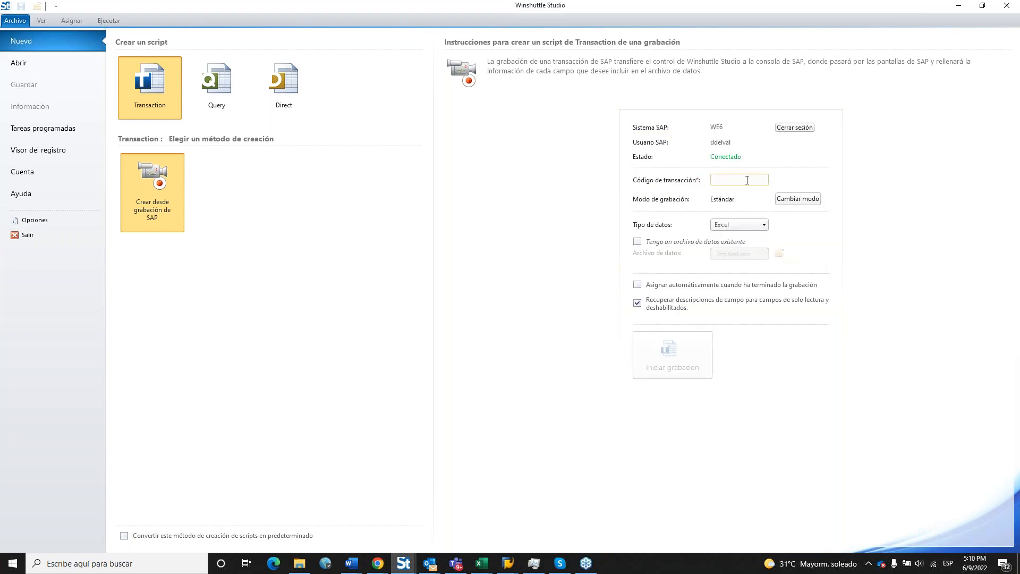
{"action": "type", "text": "mm01"}
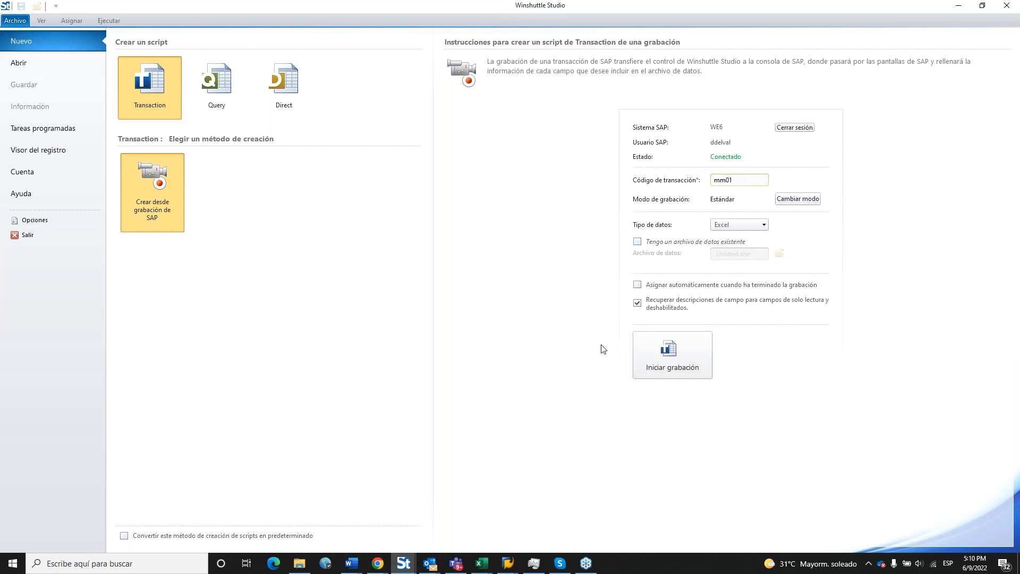
Start recording mm01, maximize the SAP window, and set industry sector Food and Related Products.
{"action": "left_click", "coordinate": [689, 353]}
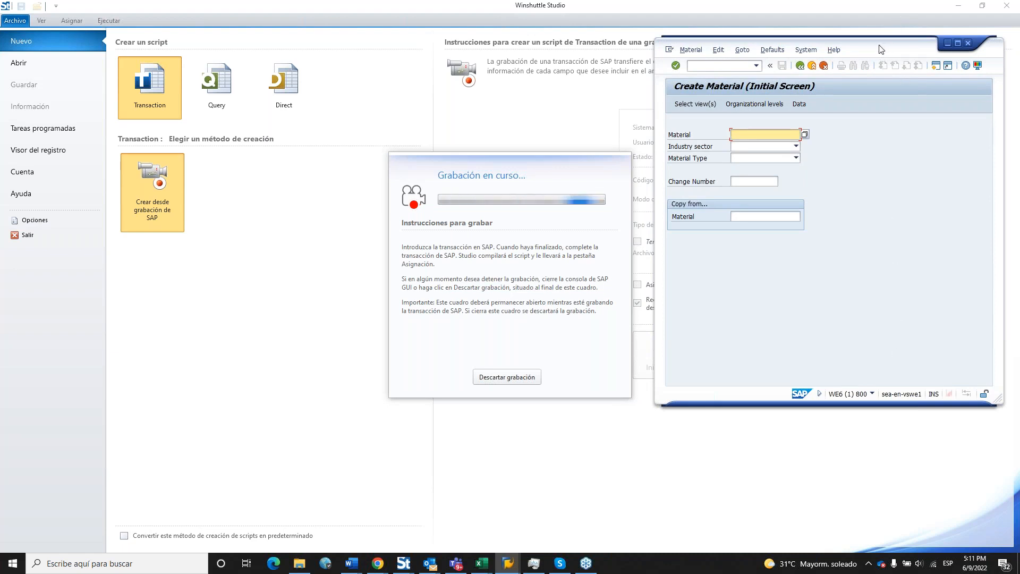
{"action": "left_click_drag", "start_coordinate": [881, 49], "coordinate": [608, 119]}
{"action": "left_click", "coordinate": [686, 114]}
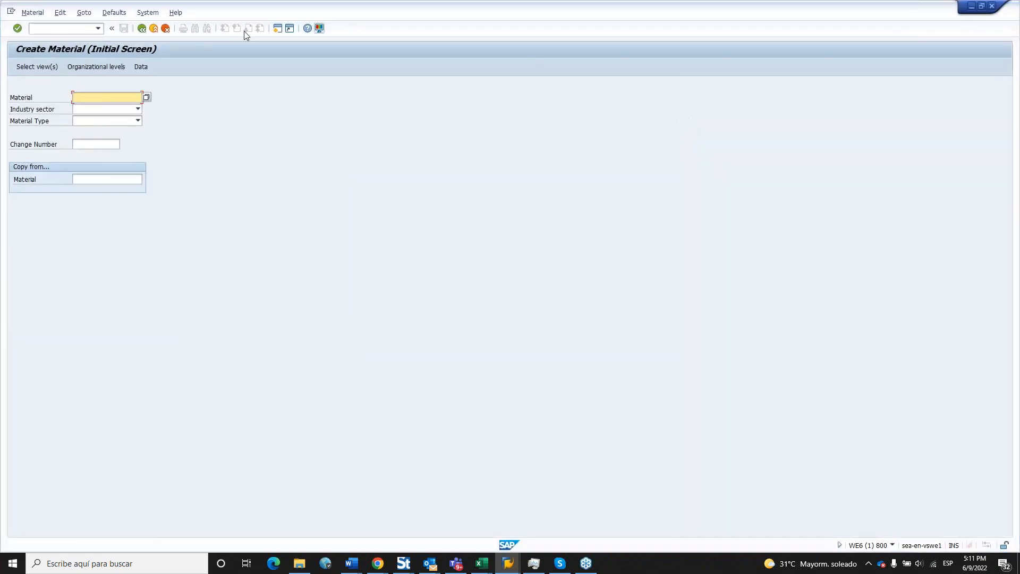
{"action": "left_click", "coordinate": [112, 110]}
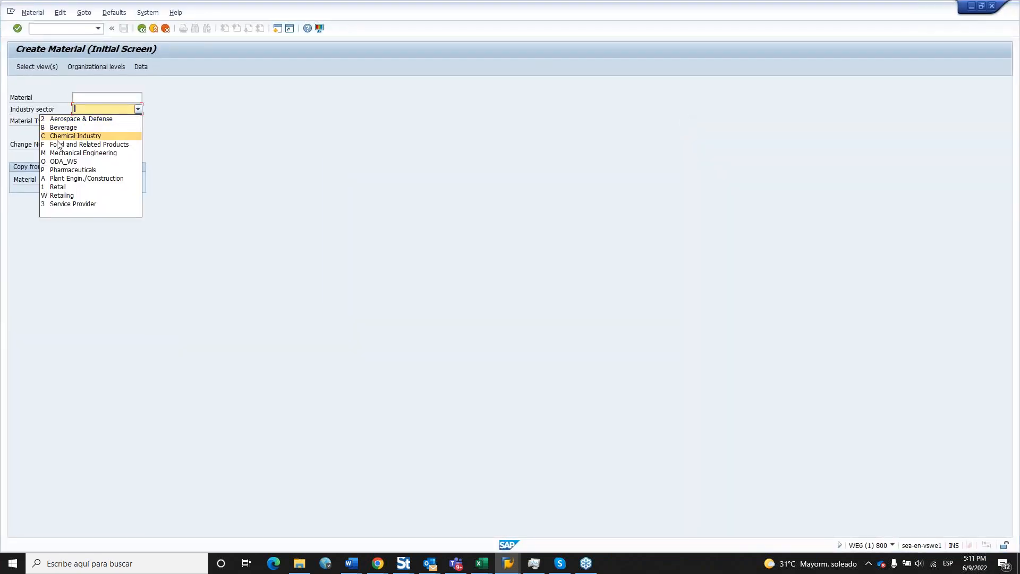
{"action": "left_click", "coordinate": [74, 144]}
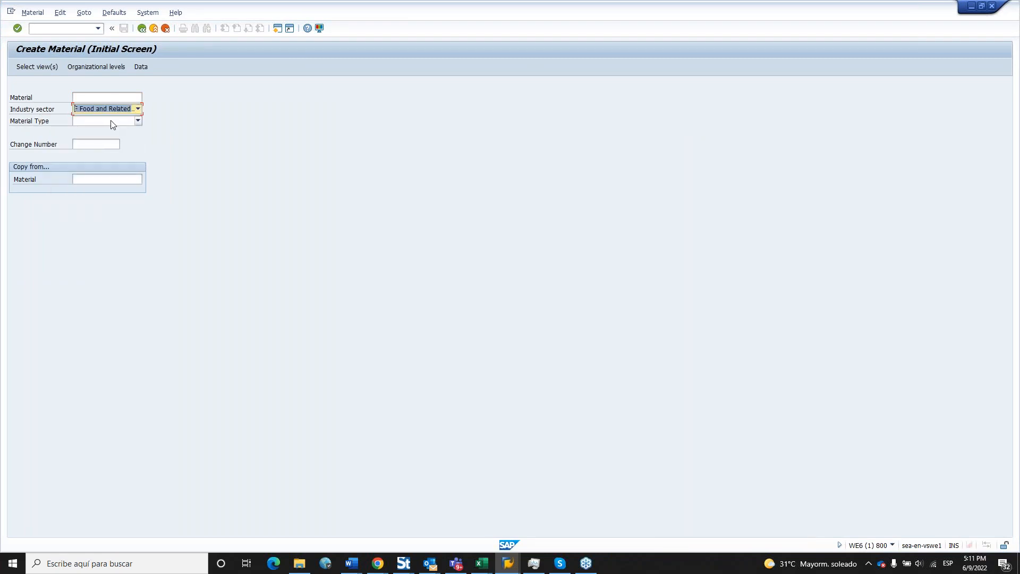
Set material type FERT Finished product and select the Basic Data 1 view.
{"action": "left_click", "coordinate": [118, 121]}
{"action": "left_click_drag", "start_coordinate": [136, 145], "coordinate": [139, 174]}
{"action": "left_click", "coordinate": [68, 158]}
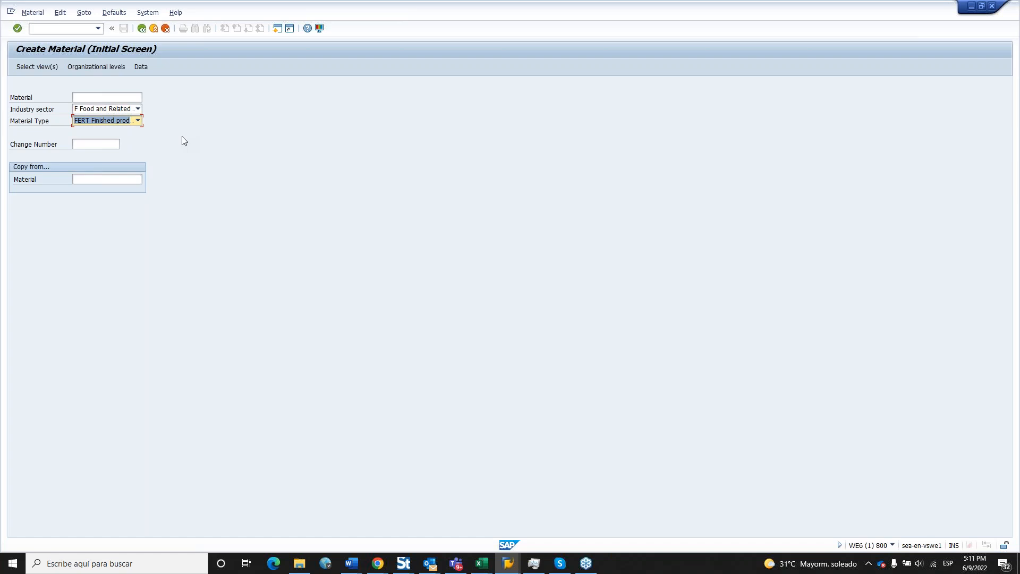
{"action": "key", "text": "BackSpace"}
{"action": "left_click", "coordinate": [138, 121]}
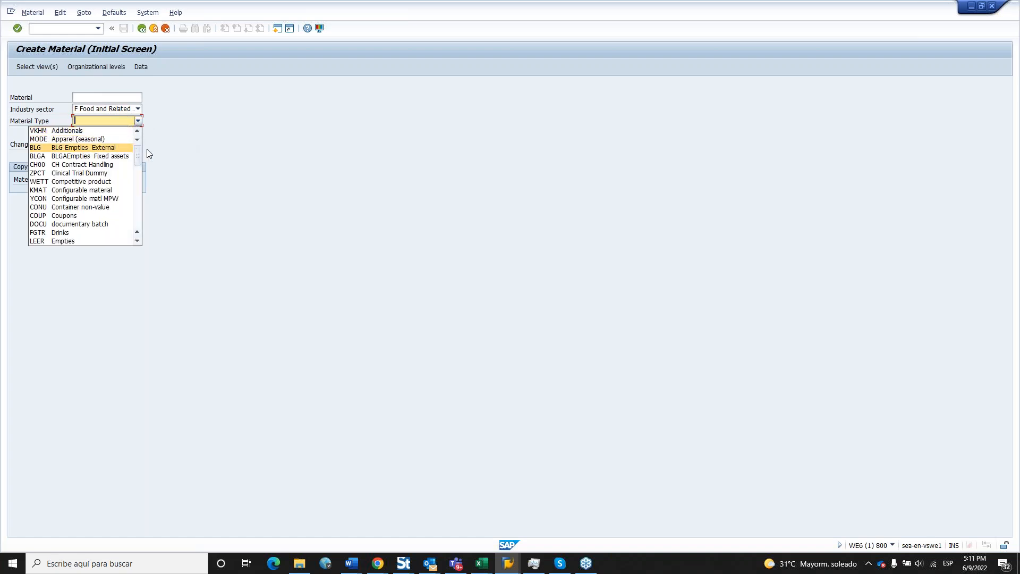
{"action": "scroll", "coordinate": [135, 173], "scroll_direction": "down", "scroll_amount": 5}
{"action": "left_click", "coordinate": [63, 156]}
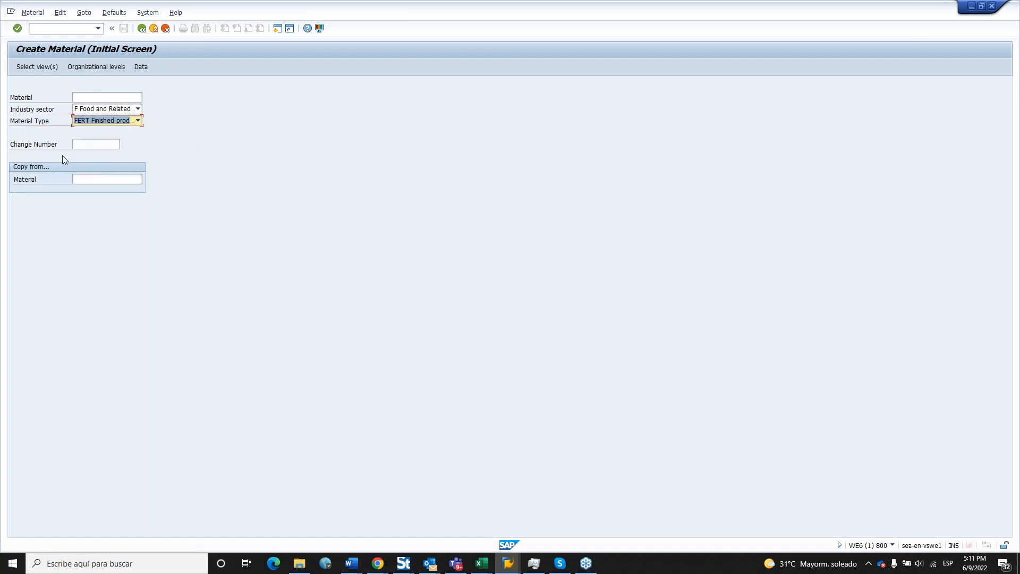
{"action": "key", "text": "Return"}
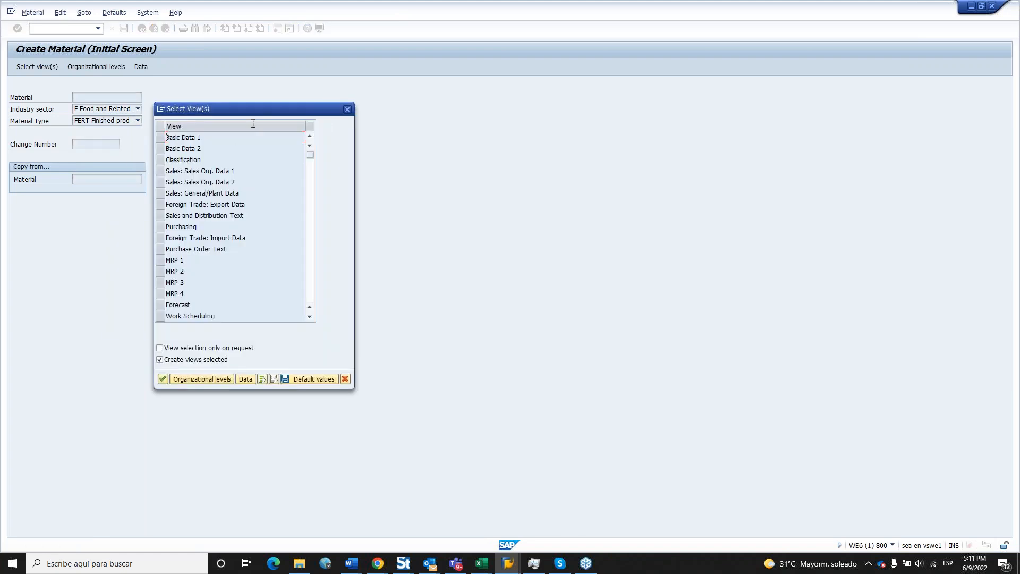
{"action": "left_click_drag", "start_coordinate": [254, 111], "coordinate": [317, 114]}
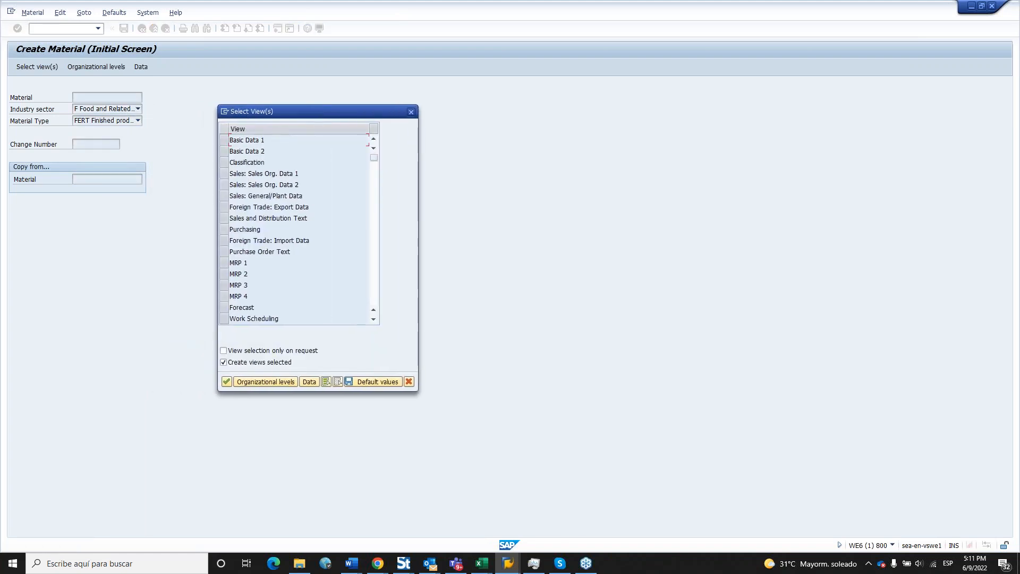
{"action": "left_click", "coordinate": [224, 140]}
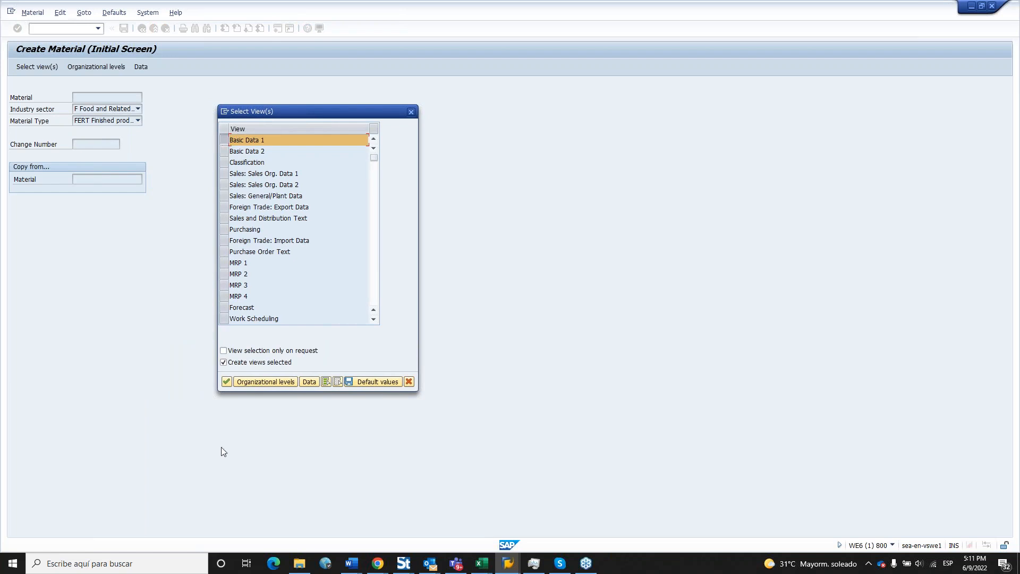
{"action": "left_click", "coordinate": [226, 382]}
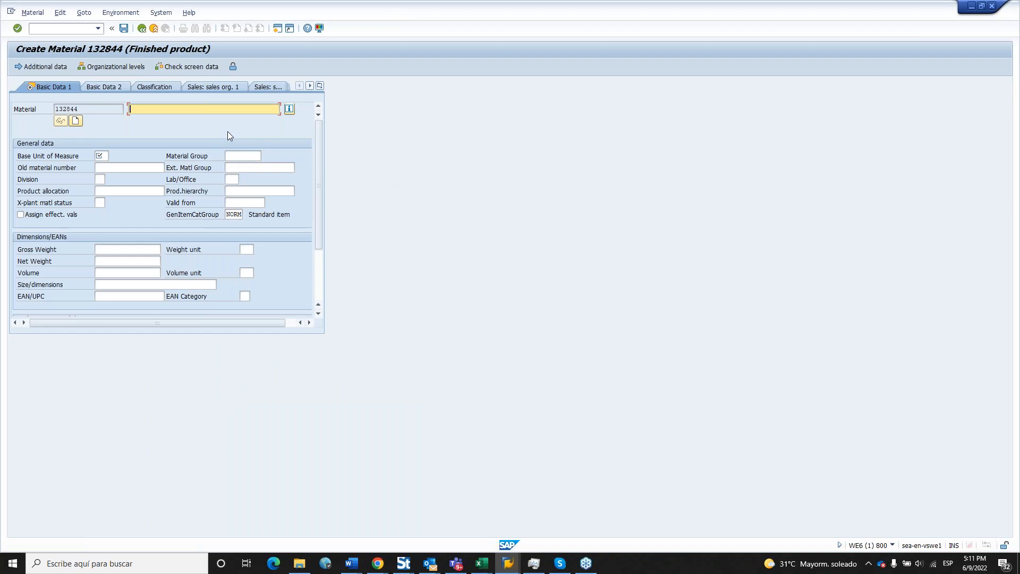
{"action": "type", "text": "material test webinar DDV09062022-"}
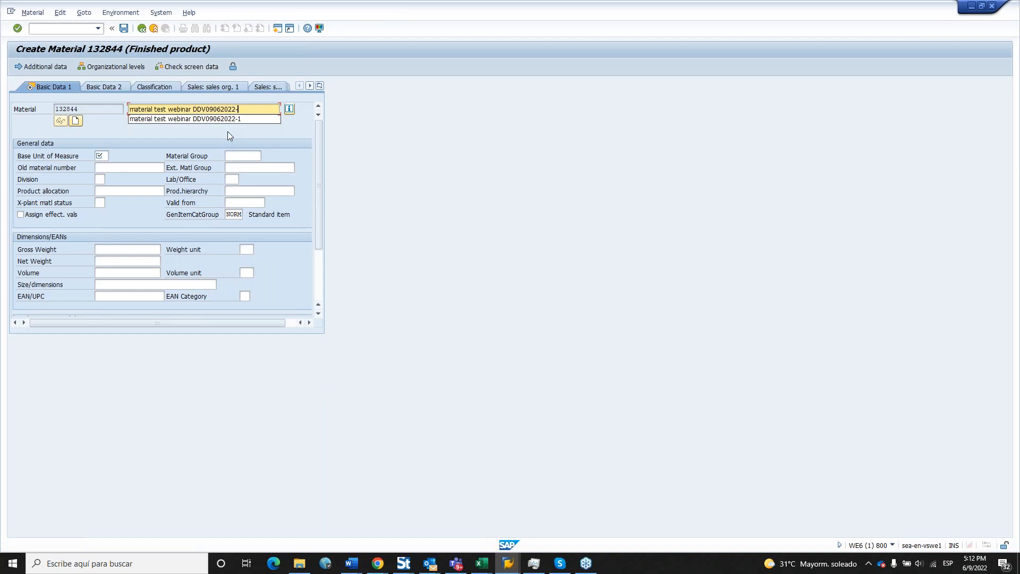
{"action": "type", "text": "10"}
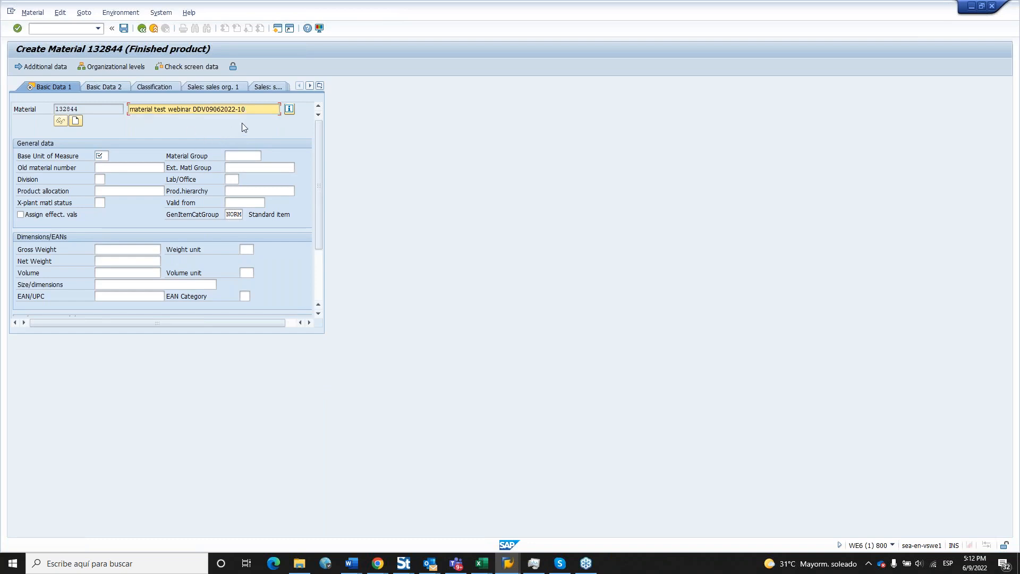
{"action": "key", "text": "Tab"}
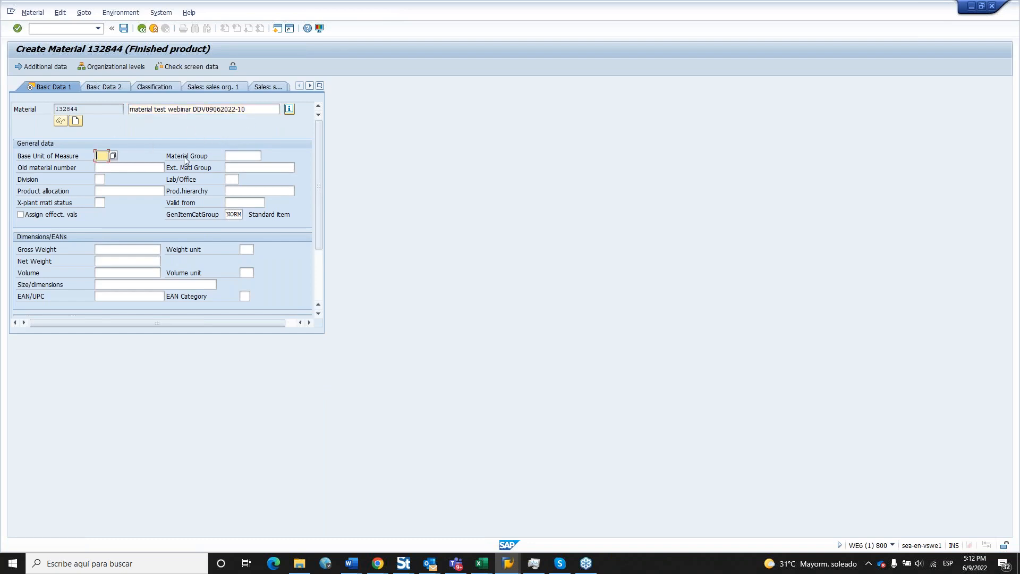
{"action": "type", "text": "EA"}
{"action": "key", "text": "Tab"}
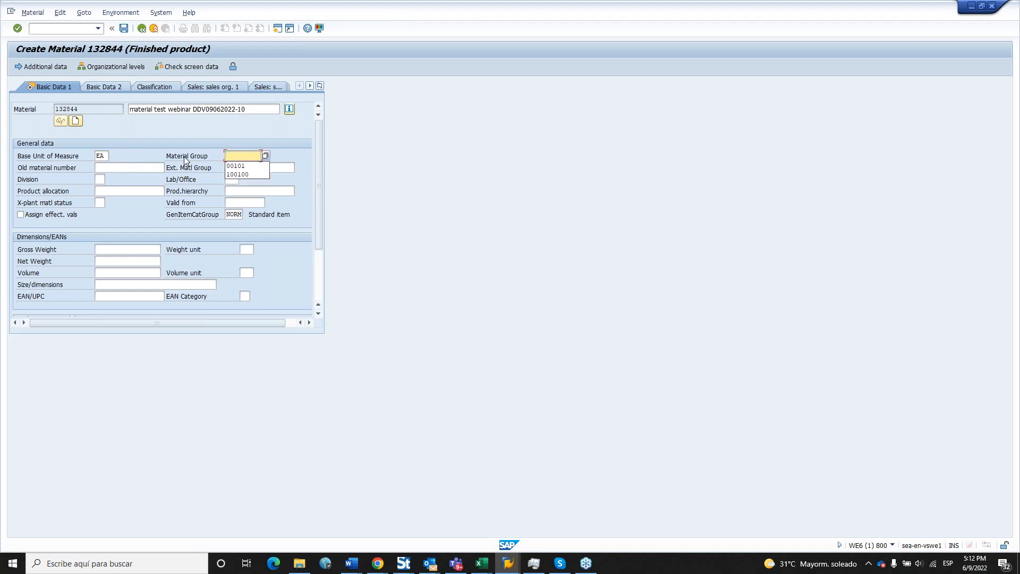
{"action": "key", "text": "Down"}
{"action": "key", "text": "Return"}
{"action": "key", "text": "Tab"}
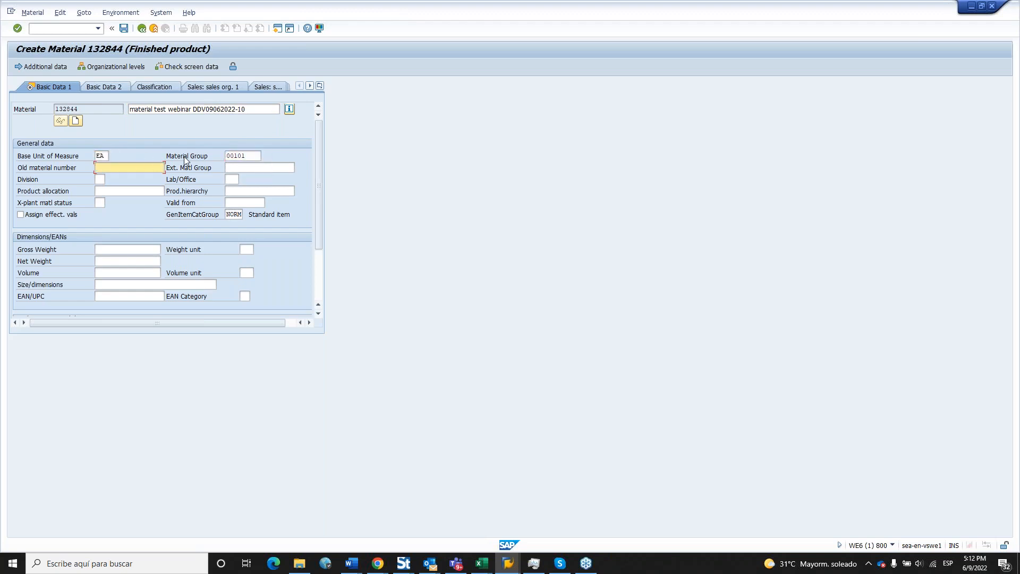
{"action": "key", "text": "Tab"}
{"action": "key", "text": "Tab"}
{"action": "type", "text": "00"}
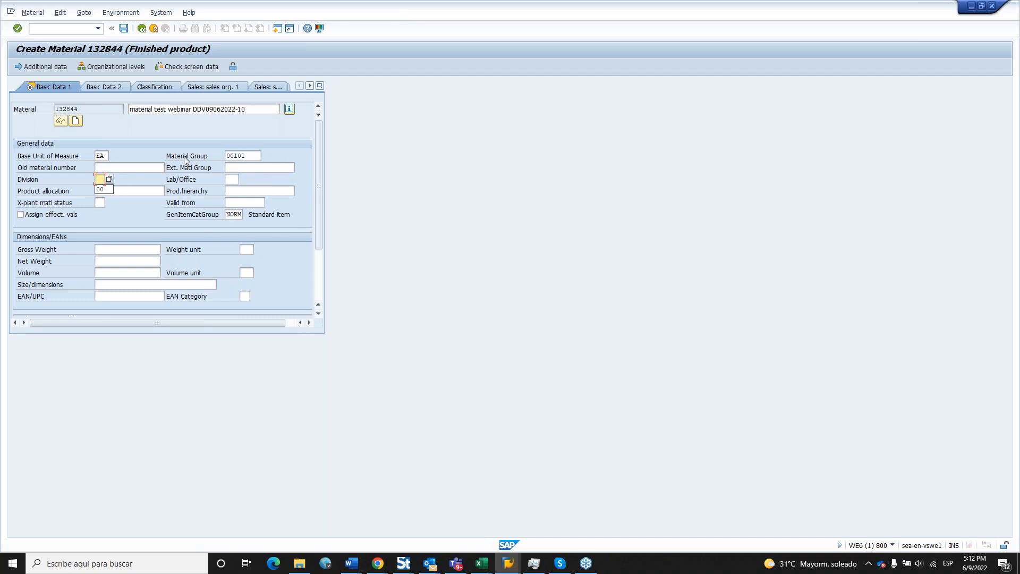
{"action": "key", "text": "Tab"}
{"action": "key", "text": "Tab"}
{"action": "key", "text": "Tab"}
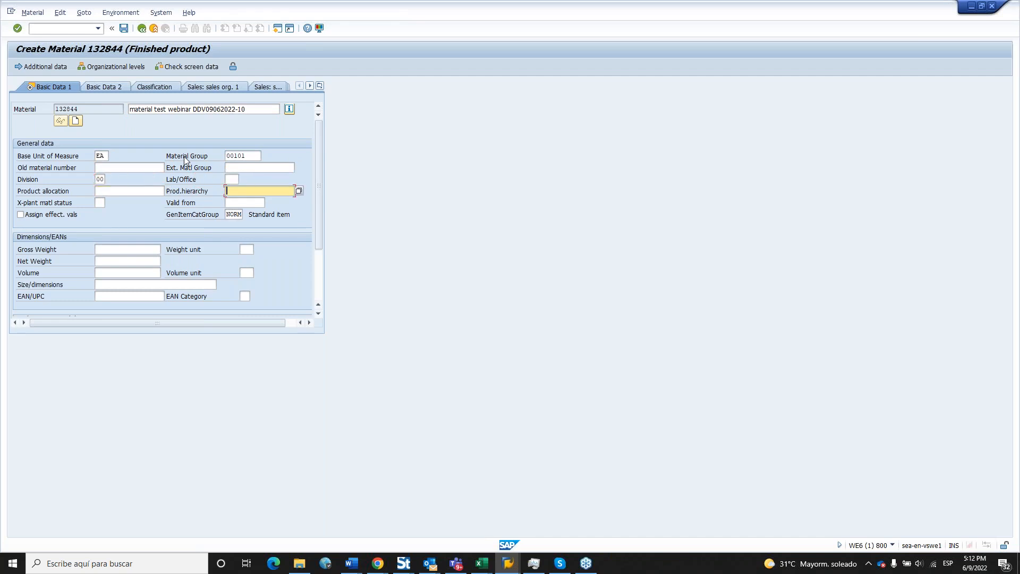
Set gross weight 200, weight unit KG and net weight 150.
{"action": "key", "text": "Tab"}
{"action": "key", "text": "Tab"}
{"action": "key", "text": "Tab"}
{"action": "key", "text": "Tab"}
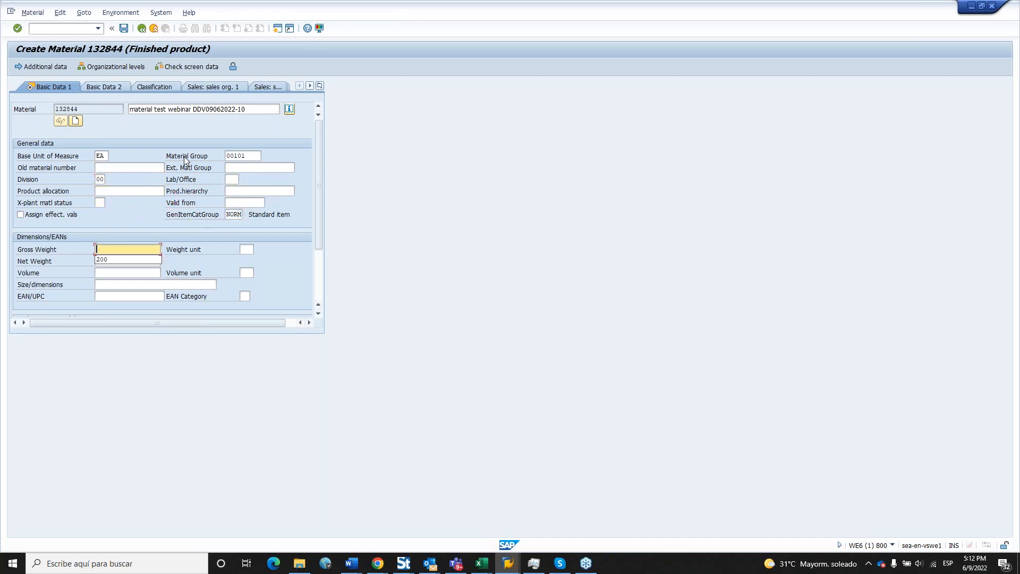
{"action": "key", "text": "Down"}
{"action": "key", "text": "Tab"}
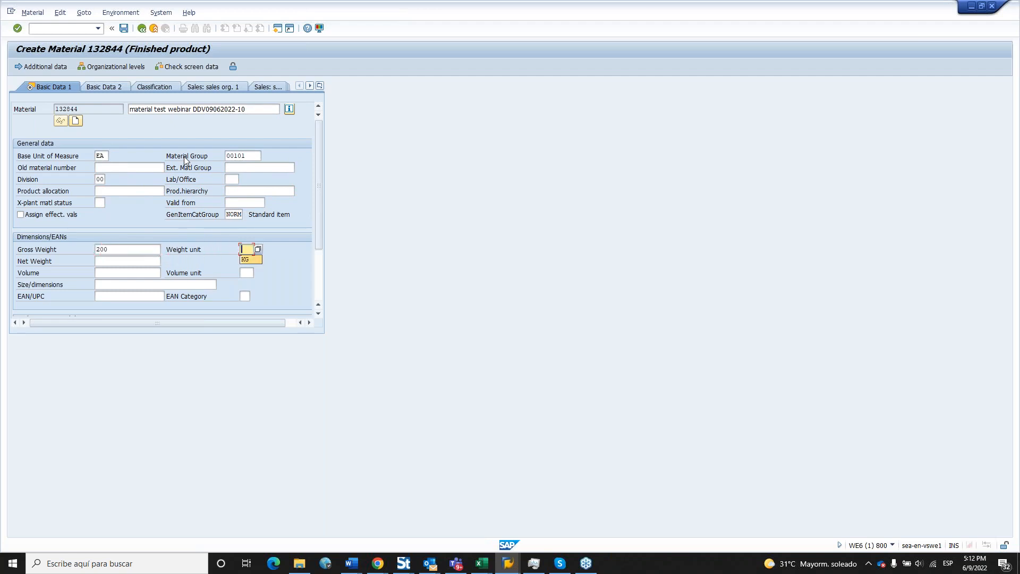
{"action": "key", "text": "Tab"}
{"action": "key", "text": "Down"}
{"action": "key", "text": "Down"}
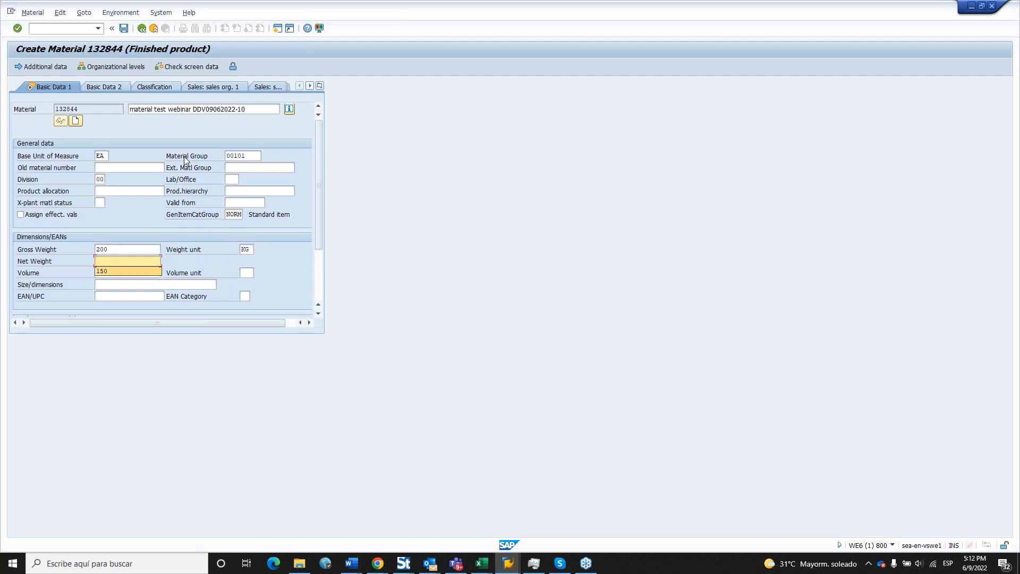
{"action": "key", "text": "Return"}
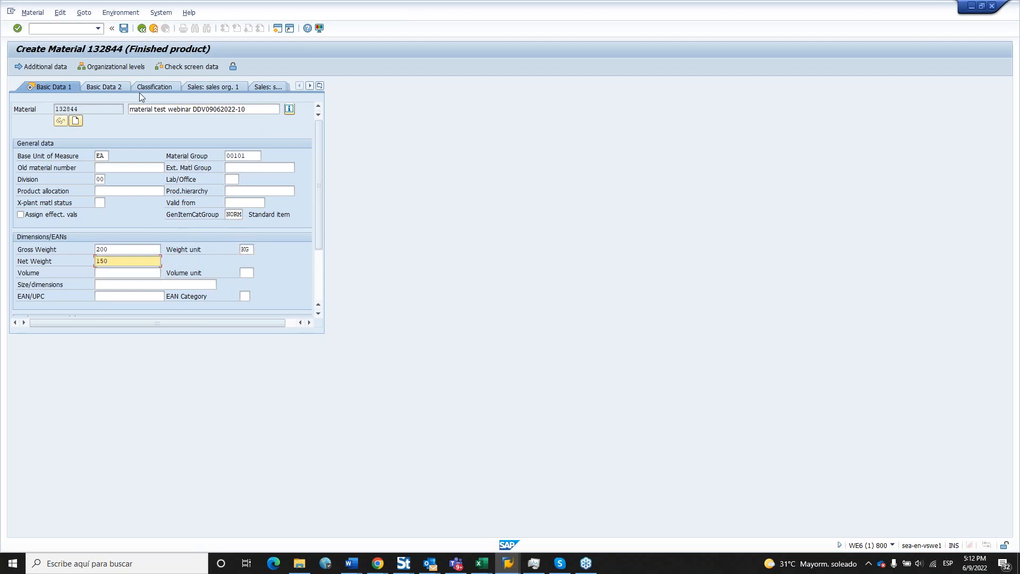
Enter 'test' as the production/inspection memo on Basic Data 2.
{"action": "left_click", "coordinate": [108, 88]}
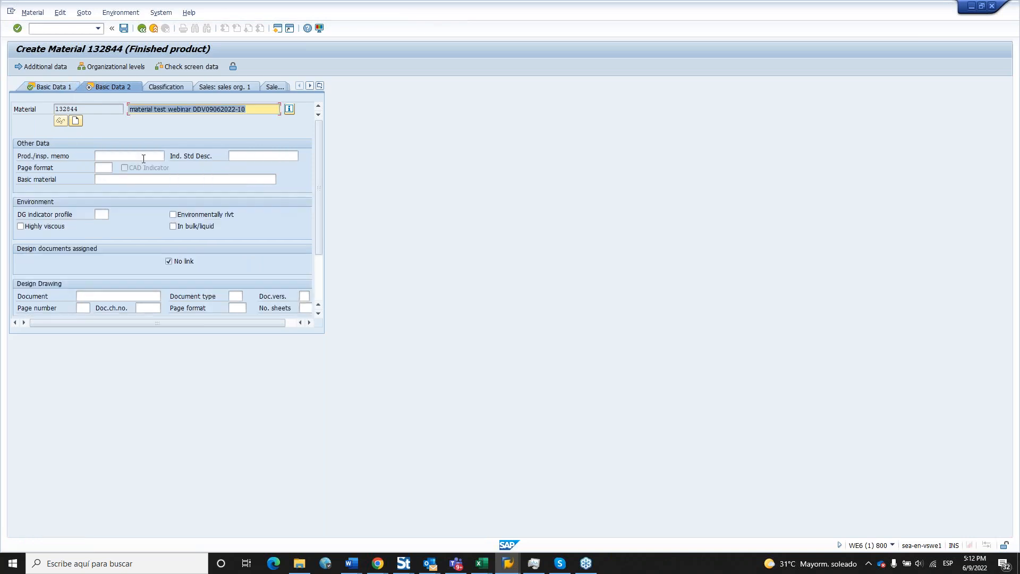
{"action": "left_click", "coordinate": [142, 158]}
{"action": "type", "text": "test"}
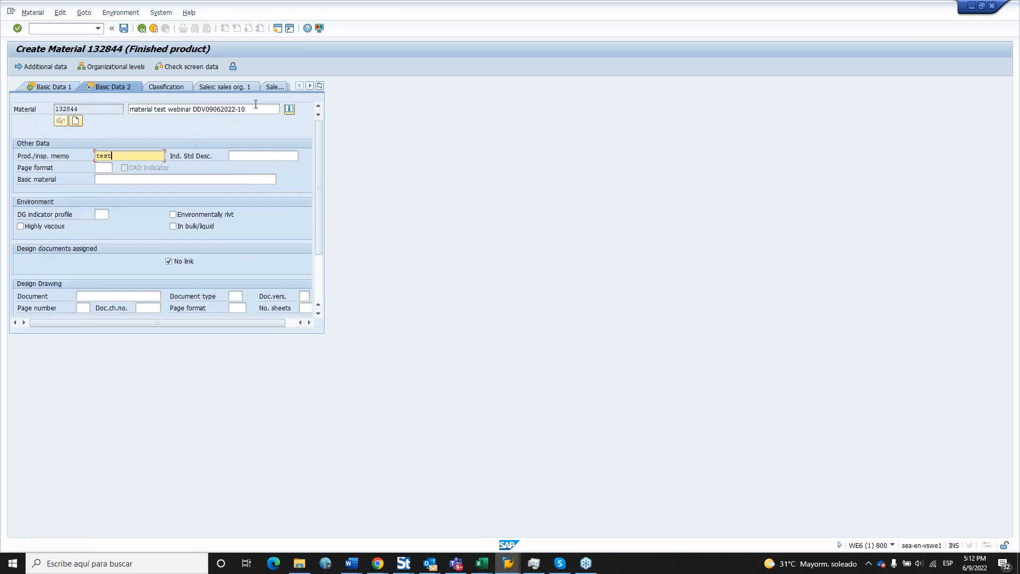
Set organisational levels plant 1000, sales org 1000 and distribution channel 10.
{"action": "left_click", "coordinate": [244, 85]}
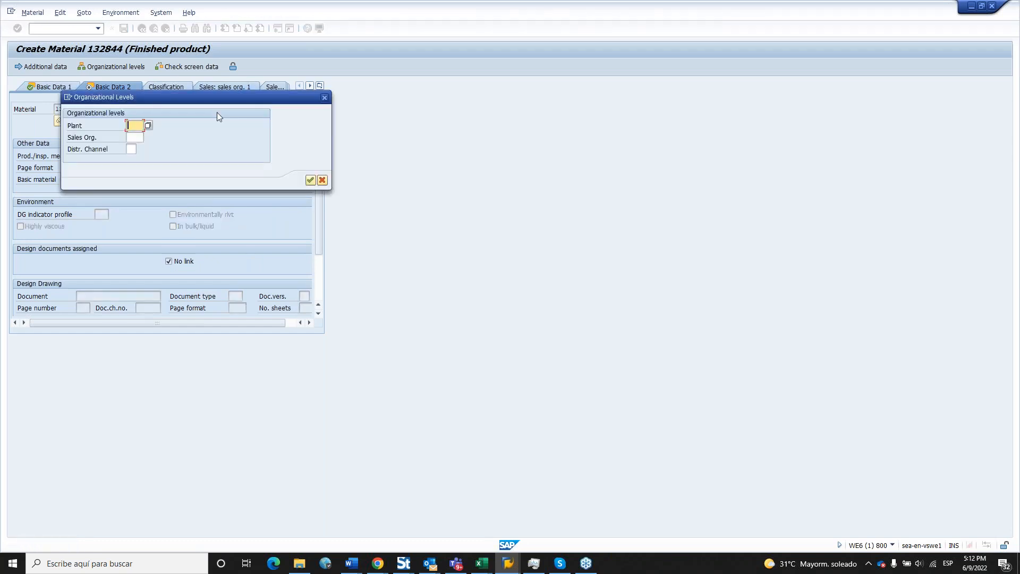
{"action": "type", "text": "1000"}
{"action": "key", "text": "Tab"}
{"action": "type", "text": "1000"}
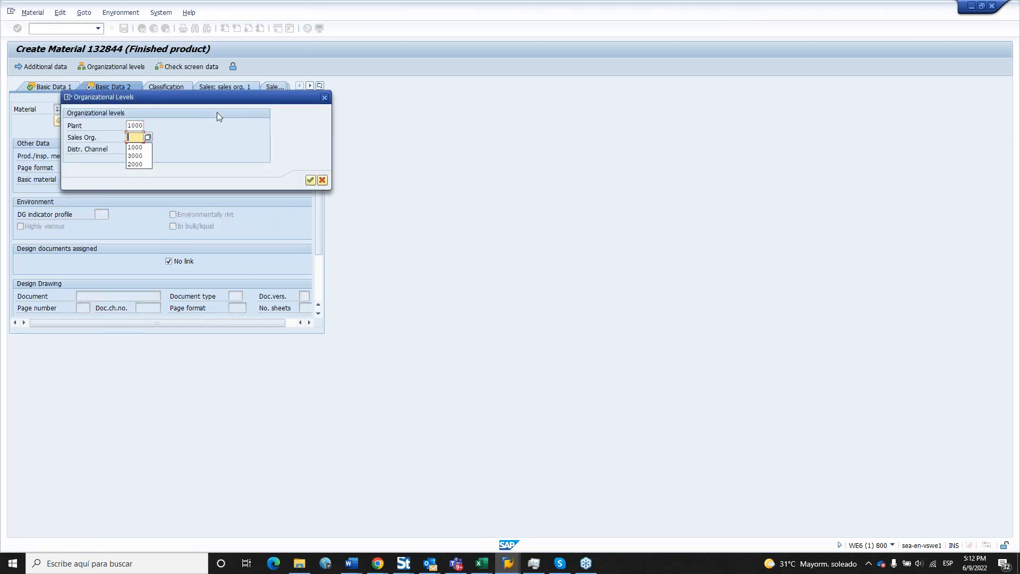
{"action": "key", "text": "Tab"}
{"action": "type", "text": "10"}
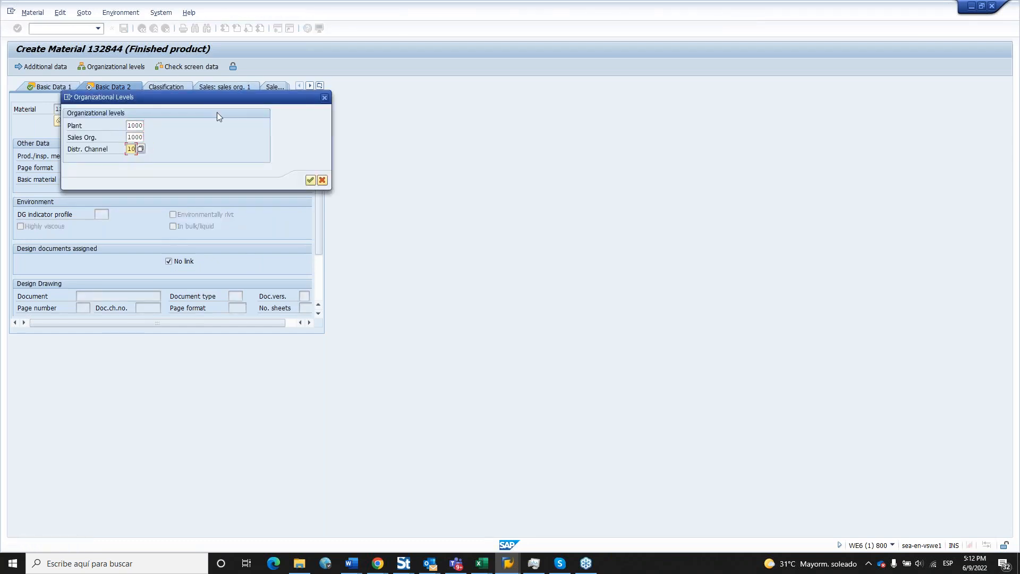
Confirm the organisational levels and set tax classification 1 for Germany and the US.
{"action": "left_click", "coordinate": [310, 180]}
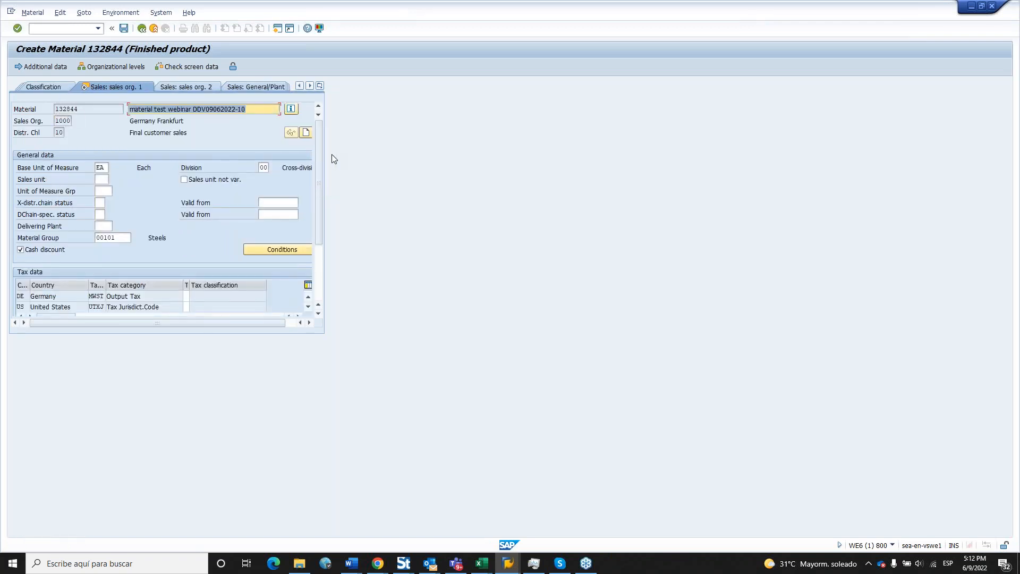
{"action": "left_click", "coordinate": [186, 296]}
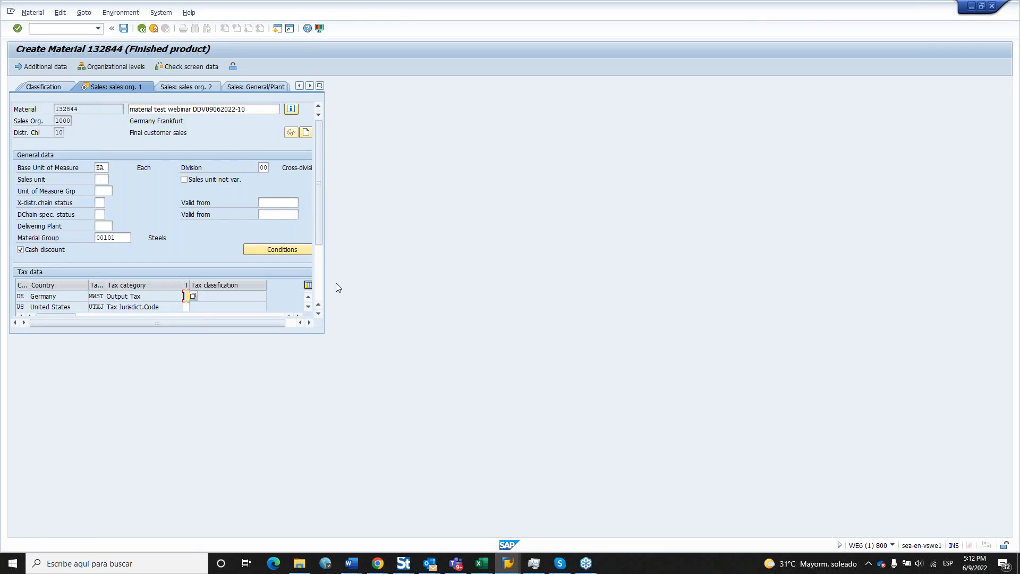
{"action": "type", "text": "1"}
{"action": "key", "text": "Tab"}
{"action": "key", "text": "Down"}
{"action": "key", "text": "Return"}
Set transportation and loading groups to 0001, then save material 132844 to end recording.
{"action": "left_click", "coordinate": [206, 88]}
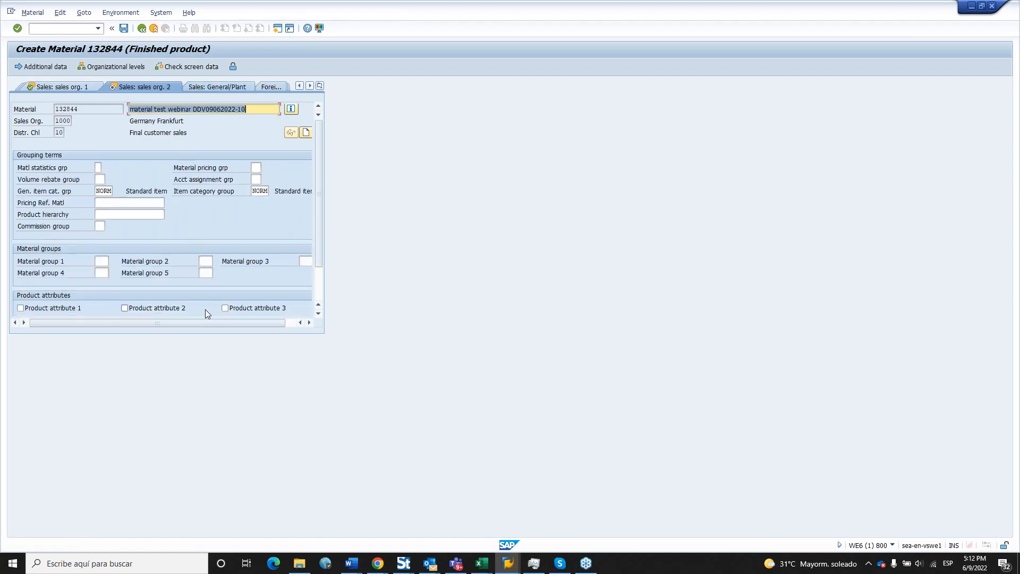
{"action": "mouse_move", "coordinate": [318, 244]}
{"action": "left_mouse_down"}
{"action": "mouse_move", "coordinate": [315, 305]}
{"action": "mouse_move", "coordinate": [317, 243]}
{"action": "left_mouse_up"}
{"action": "left_click", "coordinate": [217, 90]}
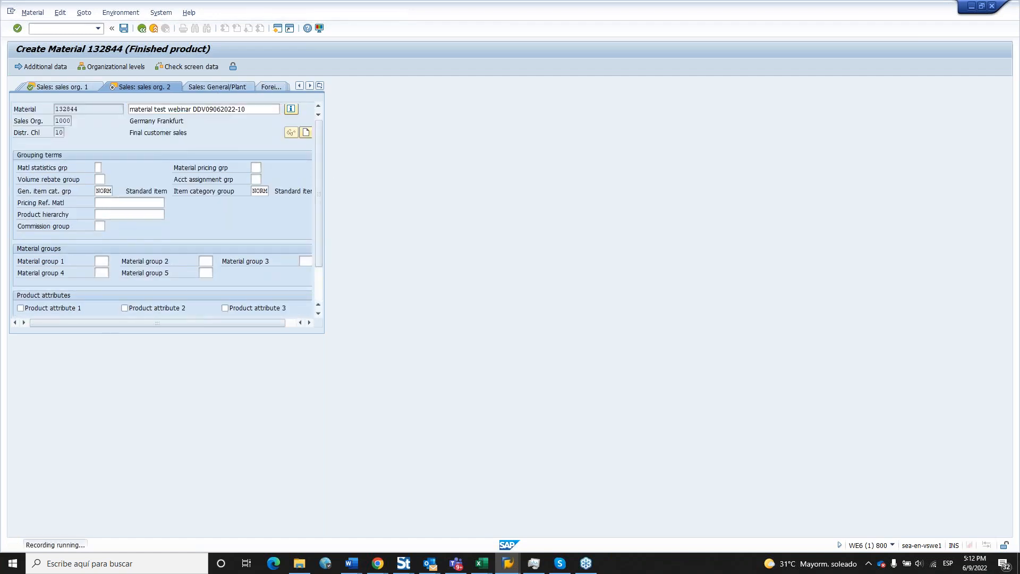
{"action": "left_click", "coordinate": [66, 250]}
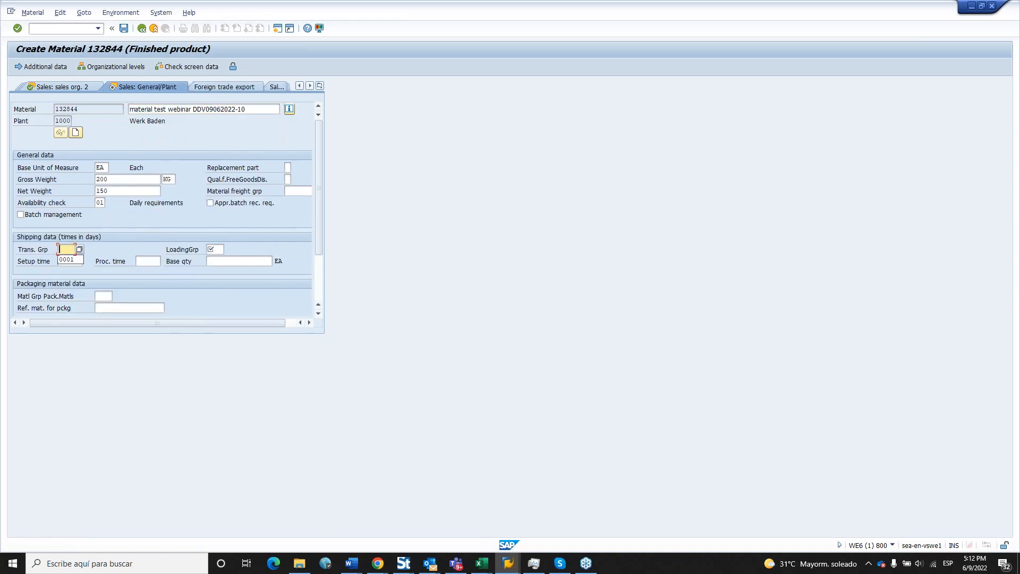
{"action": "key", "text": "Tab"}
{"action": "key", "text": "Down"}
{"action": "key", "text": "Return"}
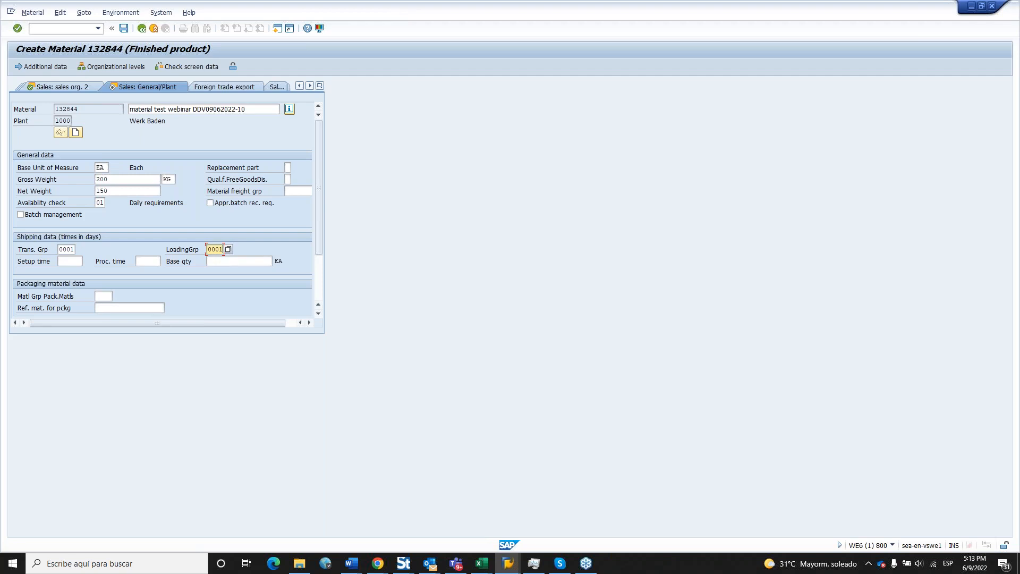
{"action": "key", "text": "Return"}
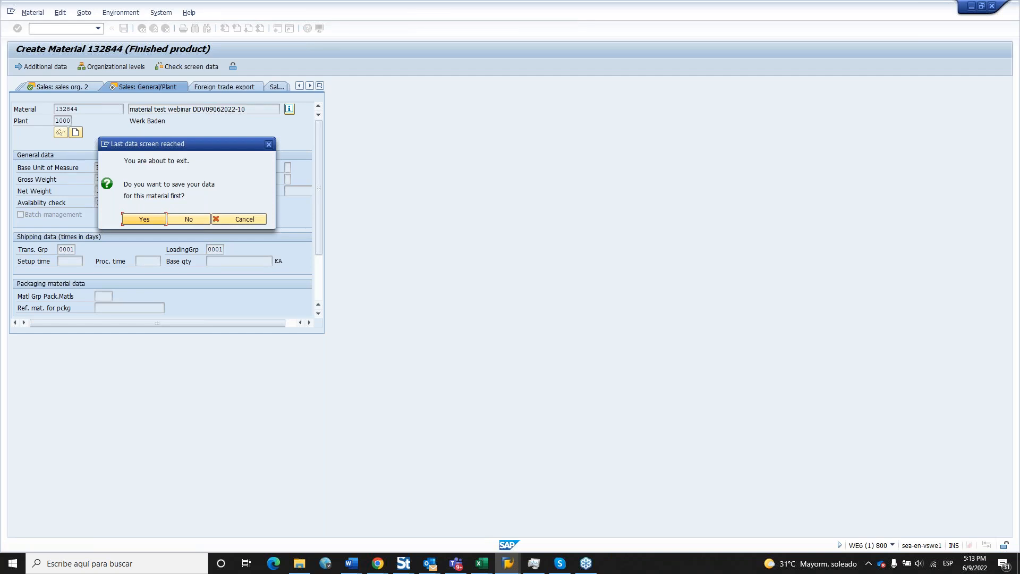
{"action": "left_click", "coordinate": [137, 220]}
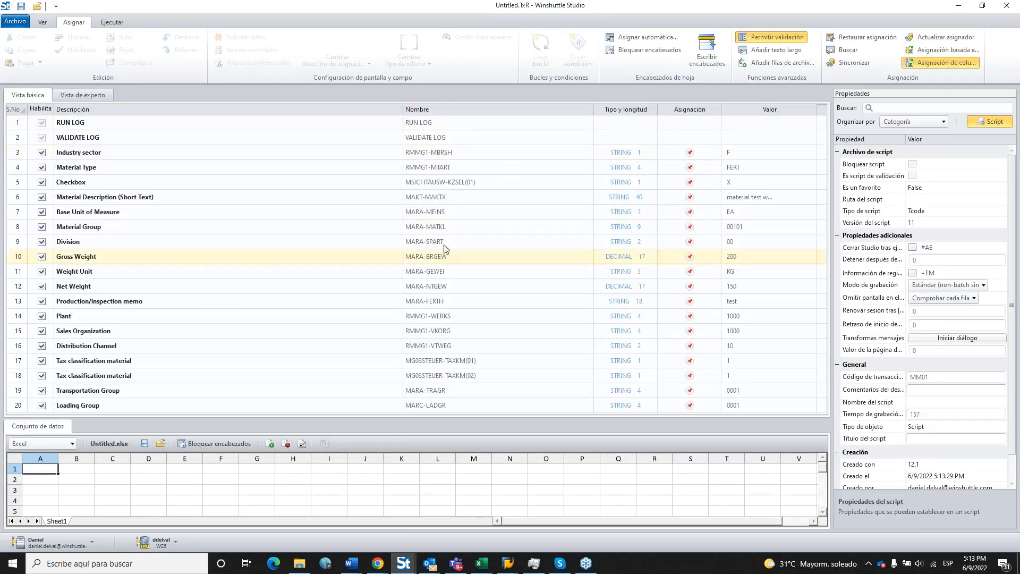
Narrow the Descripción column, widen Valor, keep Excel as data source, and select Material Description.
{"action": "left_click_drag", "start_coordinate": [403, 109], "coordinate": [241, 109]}
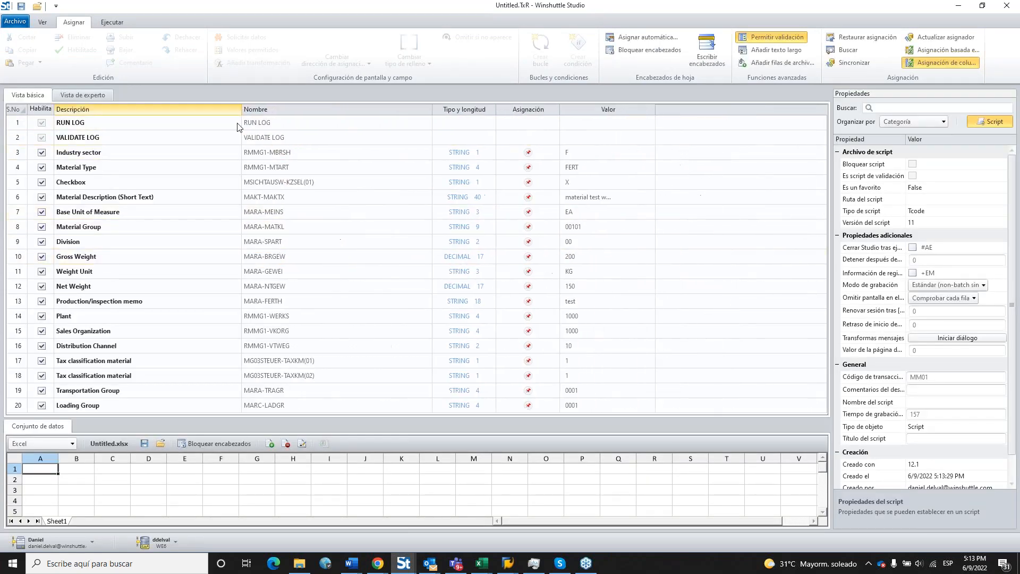
{"action": "left_click_drag", "start_coordinate": [653, 109], "coordinate": [714, 109]}
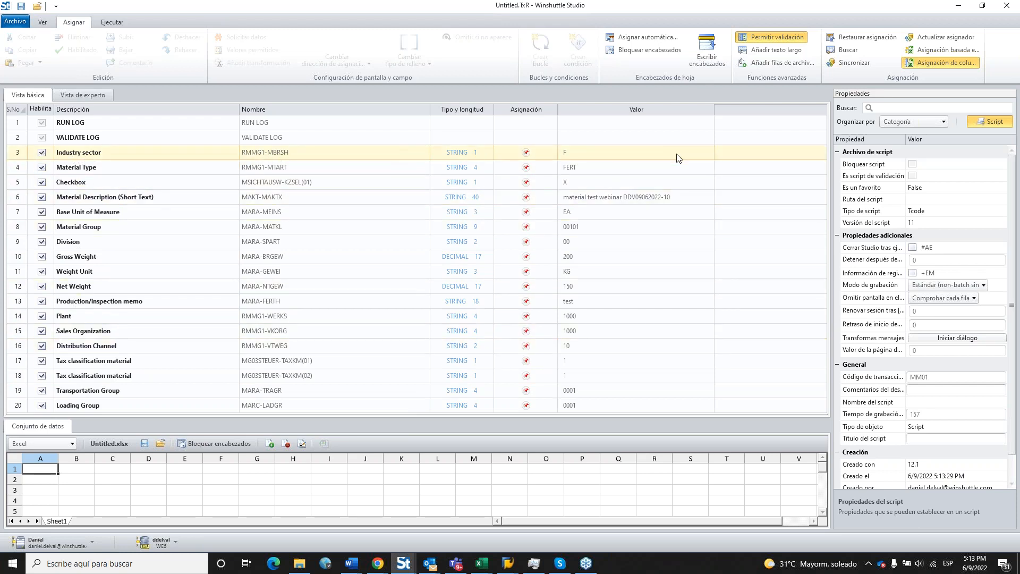
{"action": "left_click", "coordinate": [618, 153]}
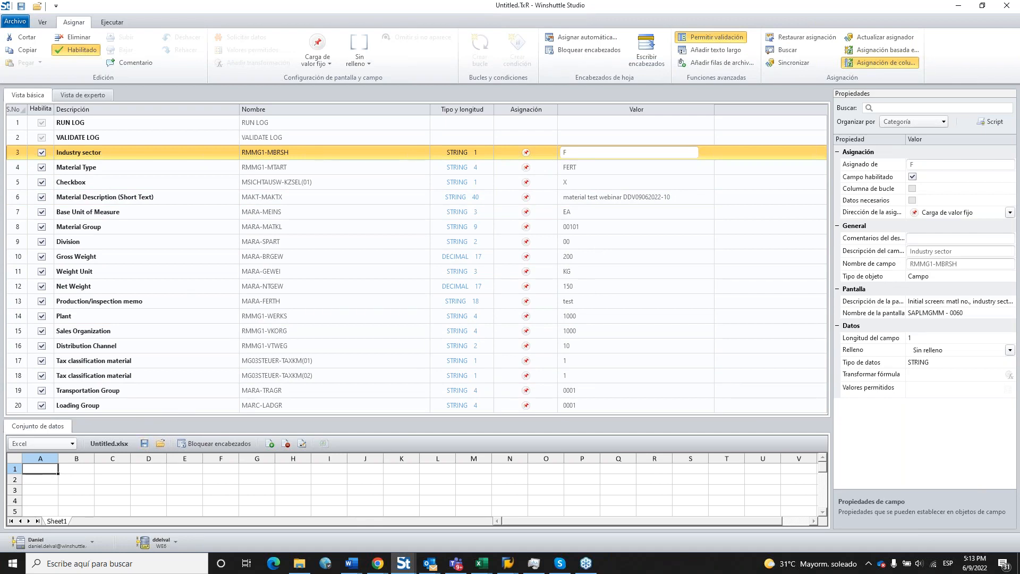
{"action": "left_click", "coordinate": [39, 444]}
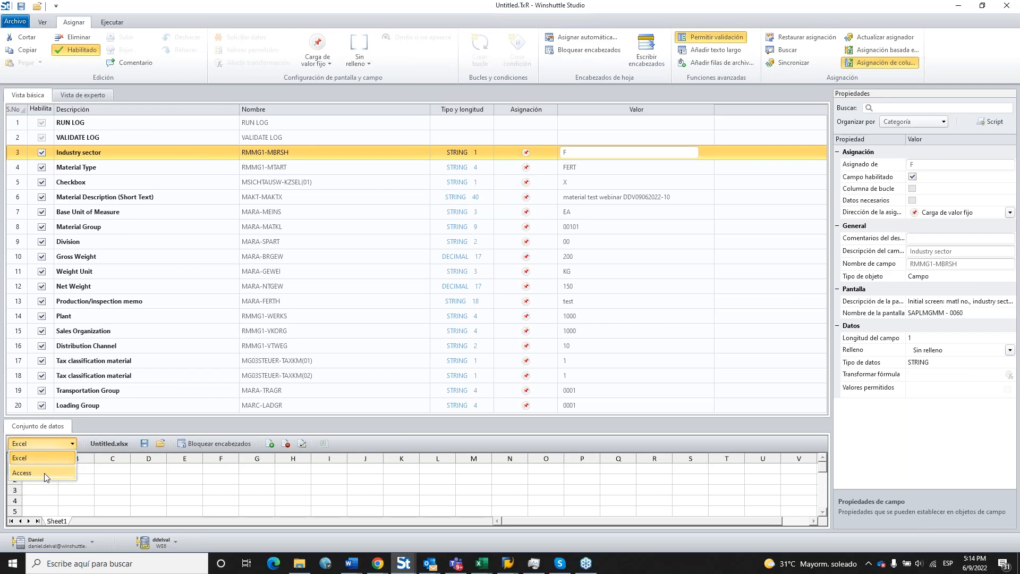
{"action": "left_click", "coordinate": [113, 483]}
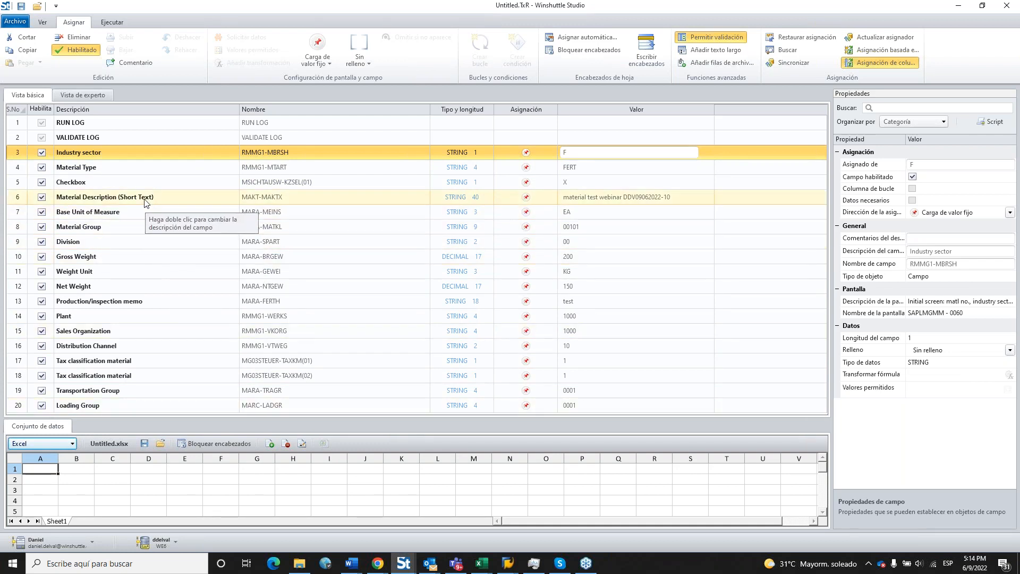
{"action": "left_click", "coordinate": [114, 204]}
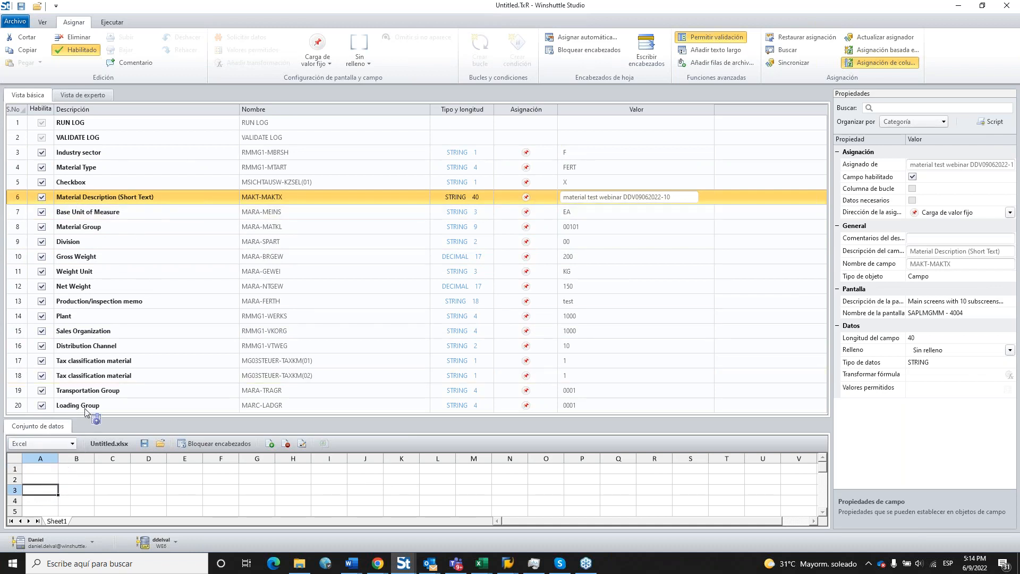
Map Material Description to column A and Base Unit of Measure to column B.
{"action": "left_click_drag", "start_coordinate": [155, 197], "coordinate": [47, 469]}
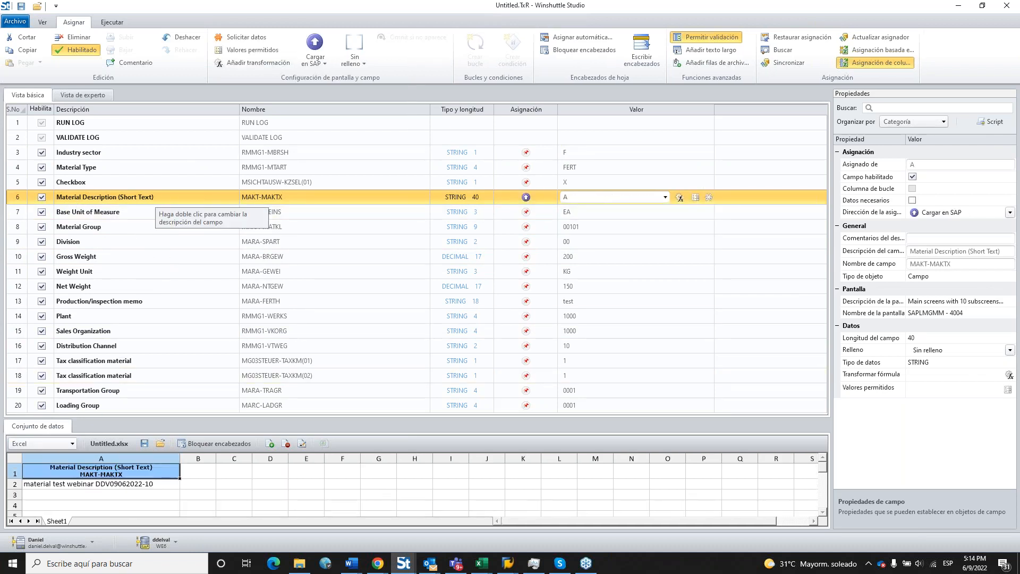
{"action": "left_click", "coordinate": [133, 214]}
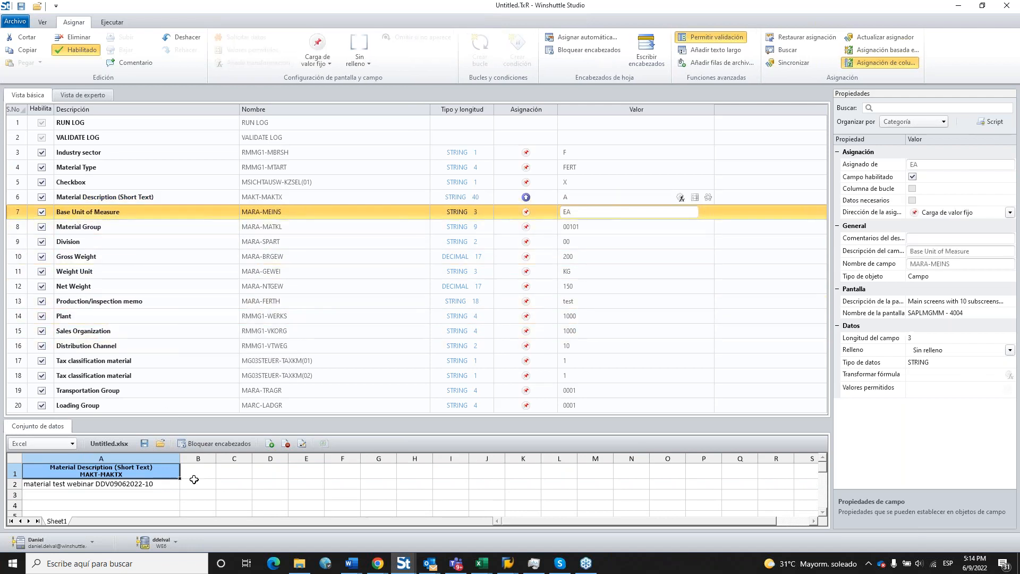
{"action": "left_click_drag", "start_coordinate": [194, 480], "coordinate": [198, 481]}
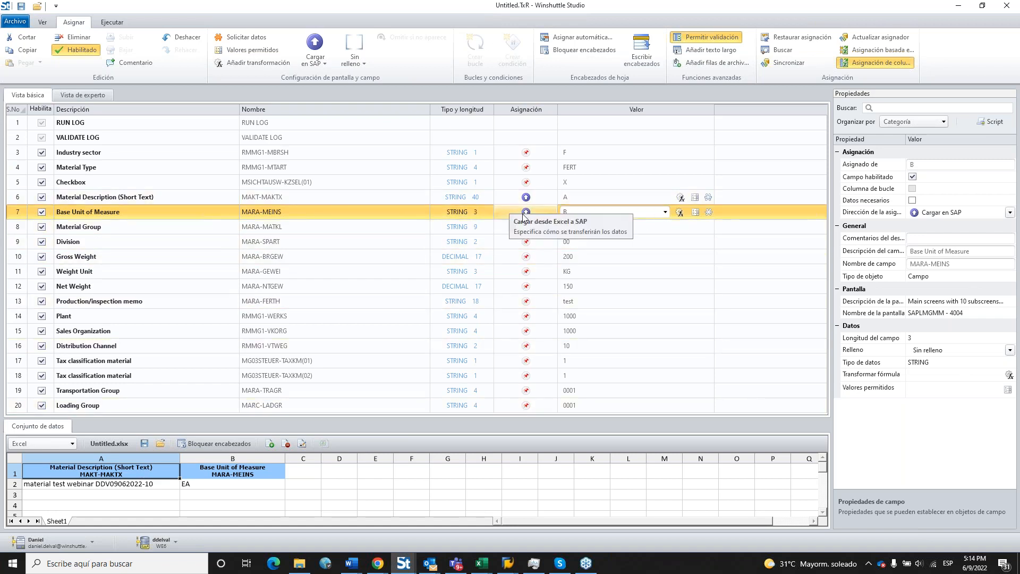
{"action": "left_click", "coordinate": [220, 197]}
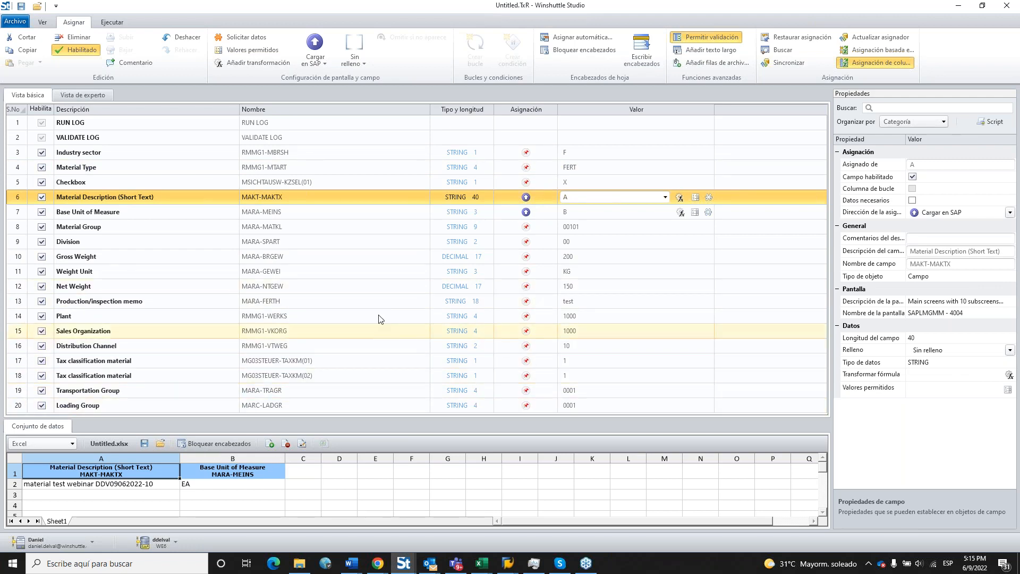
Map the fields from Material Group through Distribution Channel onto columns C to K.
{"action": "left_click", "coordinate": [310, 235]}
{"action": "key", "text": "shift+Down"}
{"action": "key", "text": "shift+Down"}
{"action": "key", "text": "shift+Down"}
{"action": "key", "text": "shift+Down"}
{"action": "key", "text": "shift+Down"}
{"action": "key", "text": "shift+Down"}
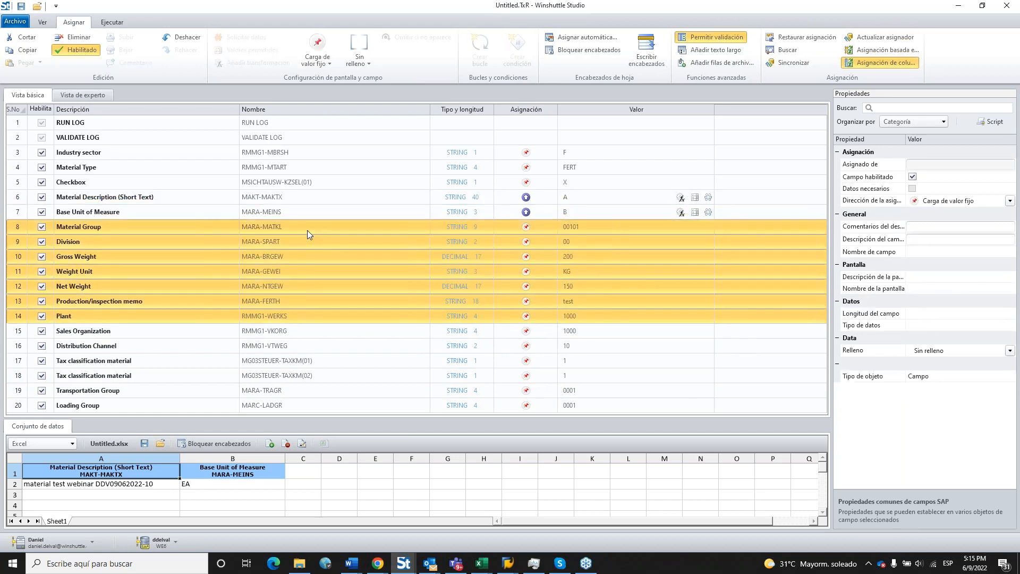
{"action": "key", "text": "shift+Down"}
{"action": "key", "text": "shift+Down"}
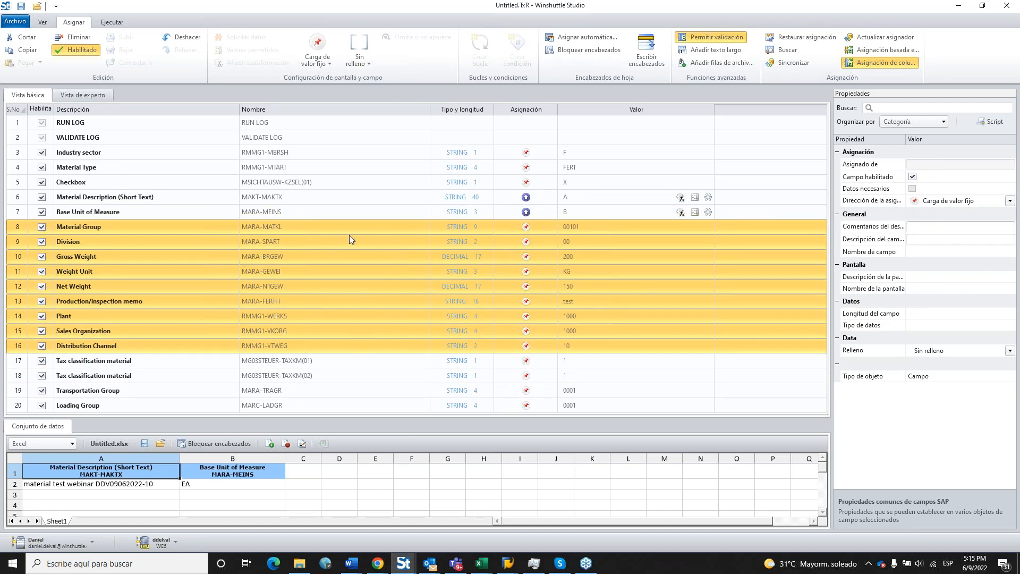
{"action": "left_click_drag", "start_coordinate": [349, 234], "coordinate": [347, 265]}
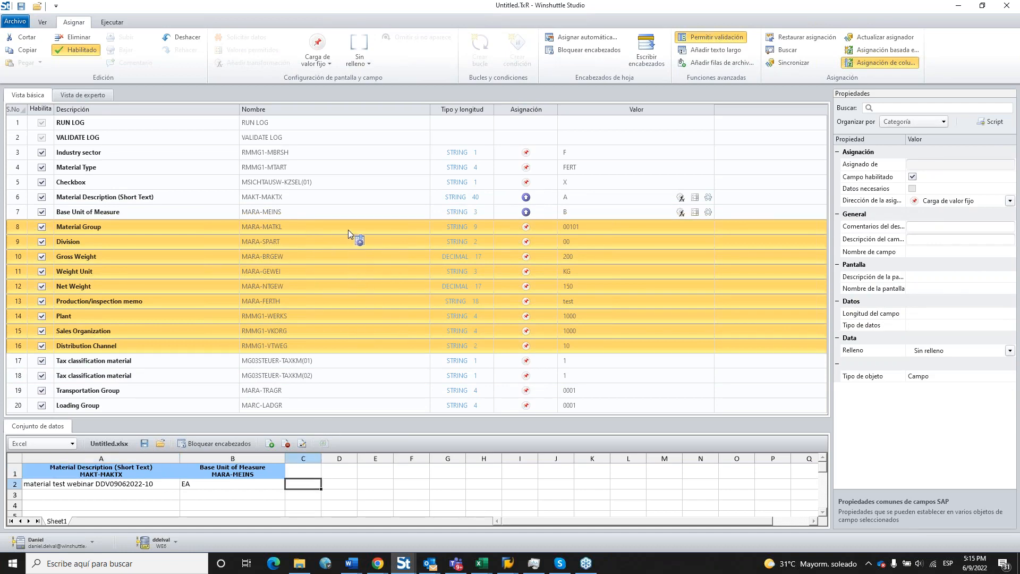
{"action": "left_click_drag", "start_coordinate": [349, 229], "coordinate": [349, 230]}
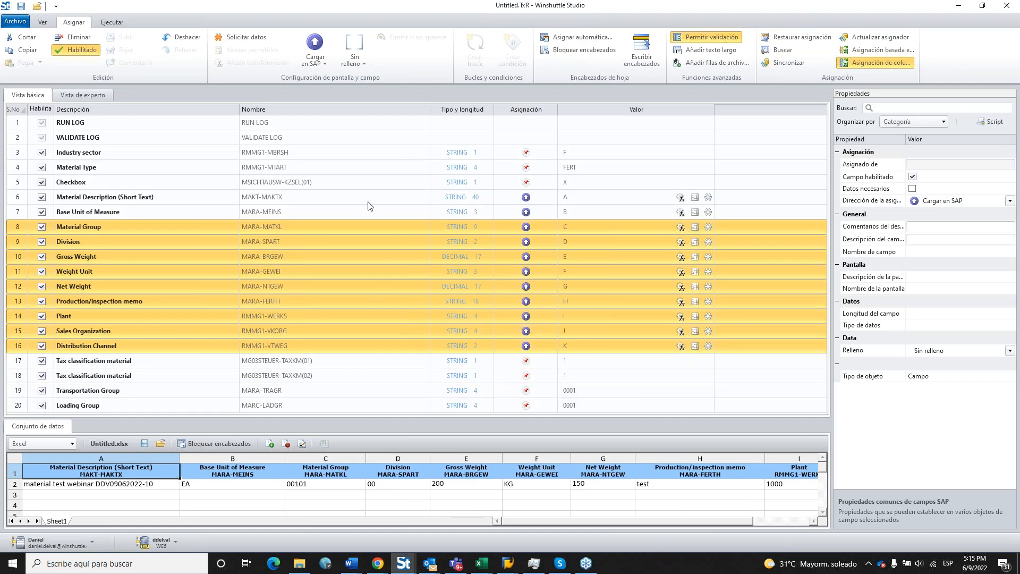
{"action": "left_click", "coordinate": [432, 210]}
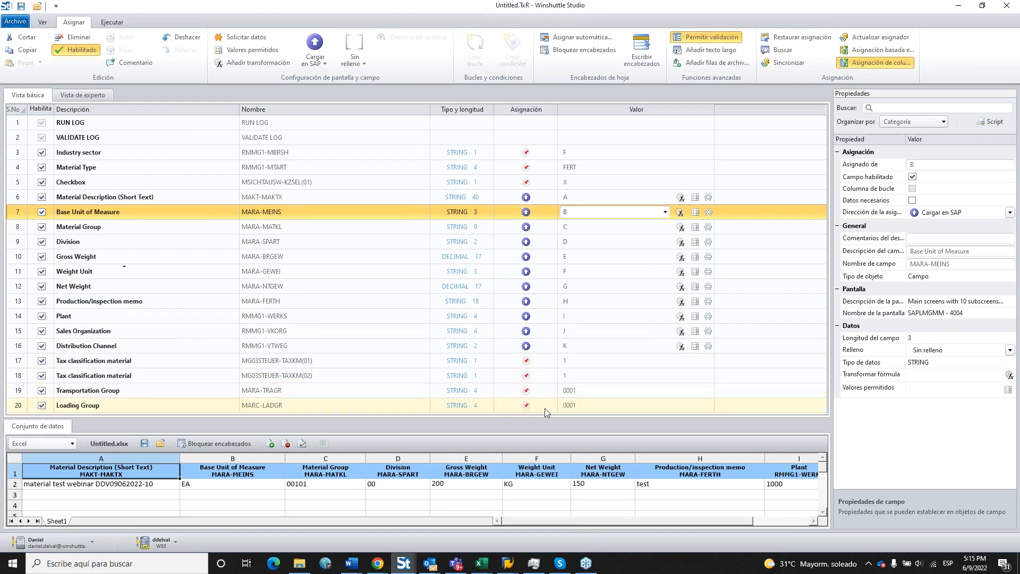
Check the Transportation Group value, leave it unchanged, and narrow the description and value columns.
{"action": "left_click", "coordinate": [95, 393]}
{"action": "left_click", "coordinate": [586, 392]}
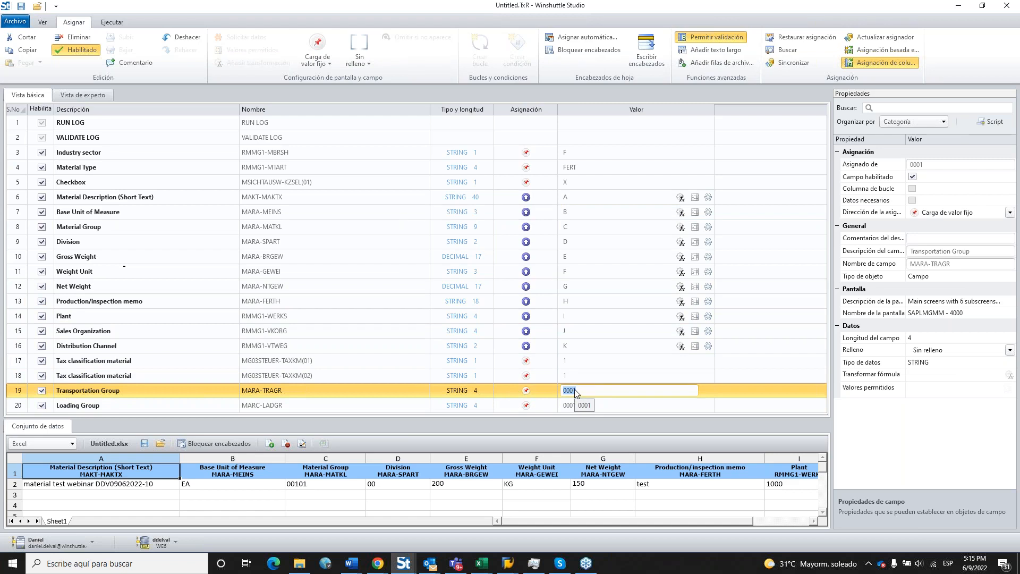
{"action": "left_click", "coordinate": [604, 505]}
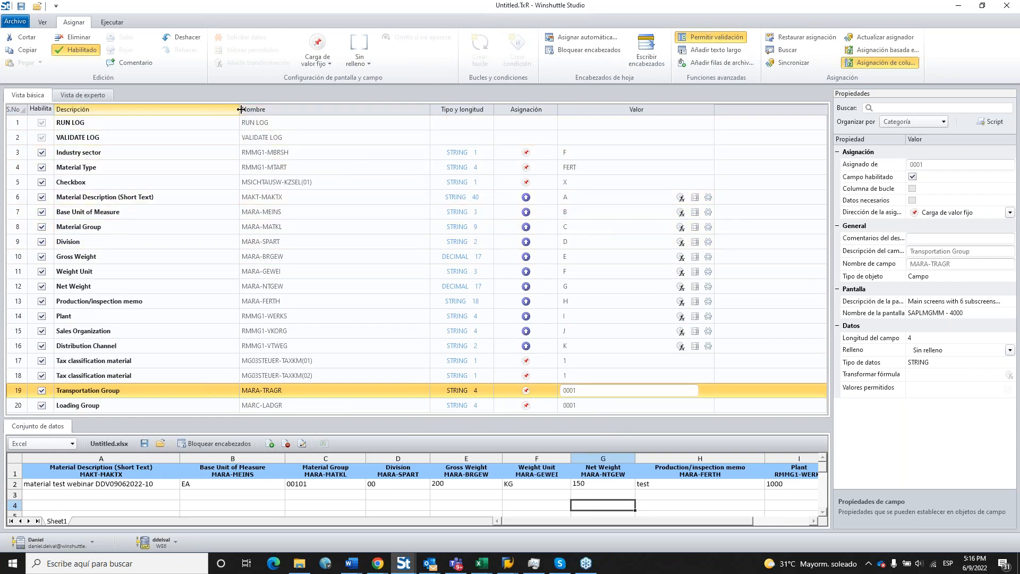
{"action": "left_click_drag", "start_coordinate": [240, 108], "coordinate": [202, 112]}
{"action": "left_click_drag", "start_coordinate": [675, 109], "coordinate": [609, 108]}
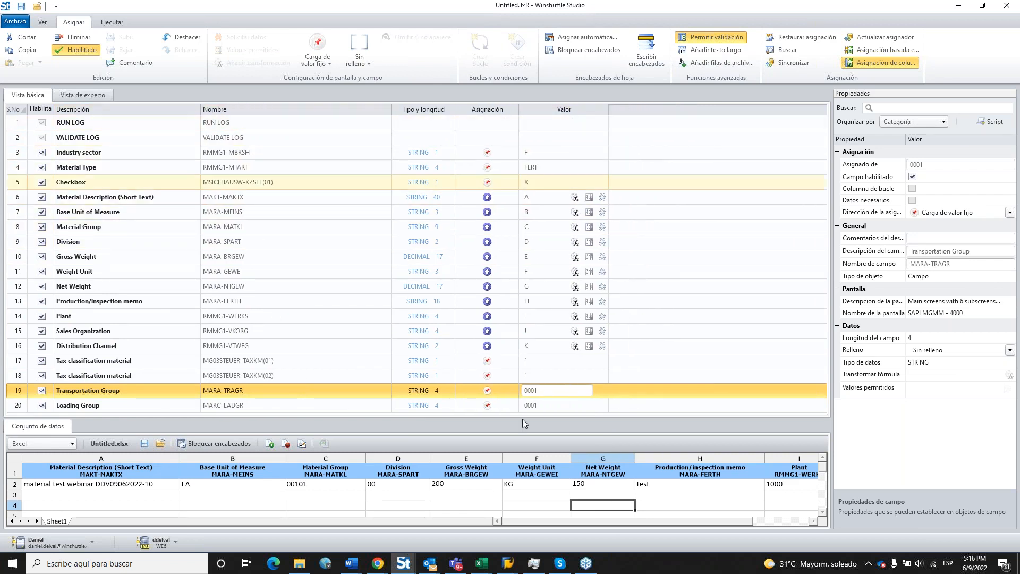
{"action": "left_click", "coordinate": [514, 504]}
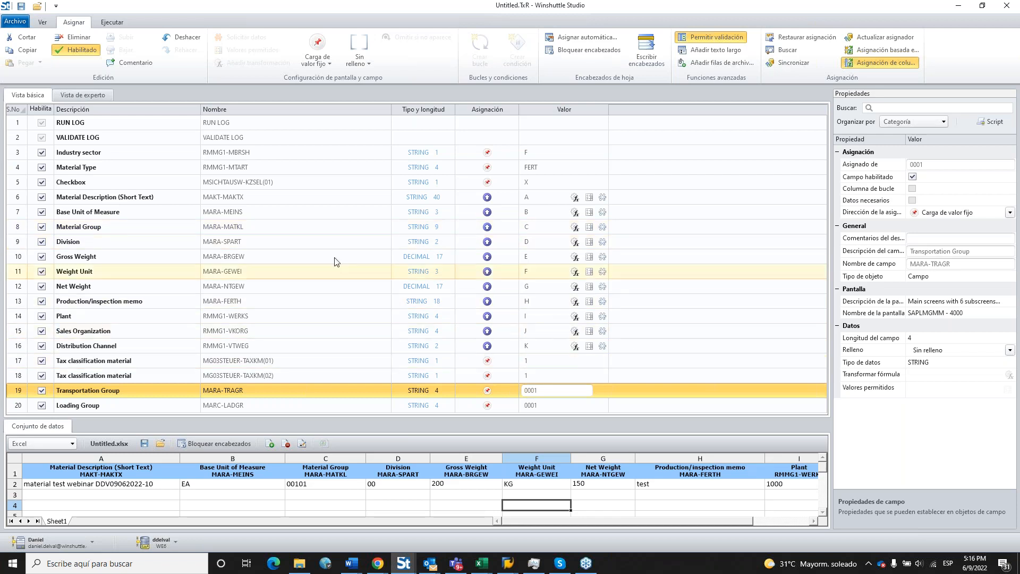
Mark Division as a required field so its header reads *Division.
{"action": "left_click", "coordinate": [242, 245]}
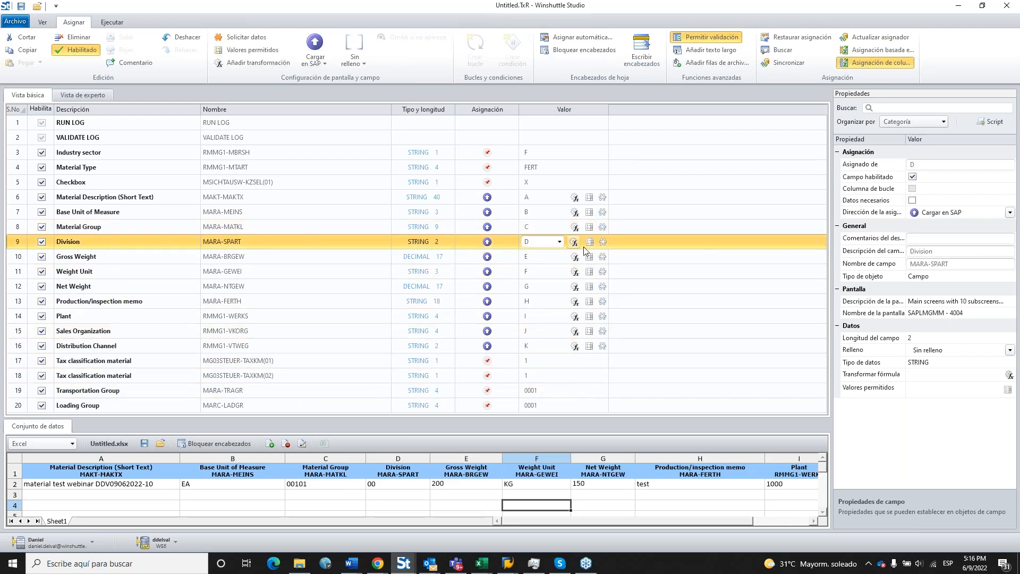
{"action": "left_click", "coordinate": [604, 243]}
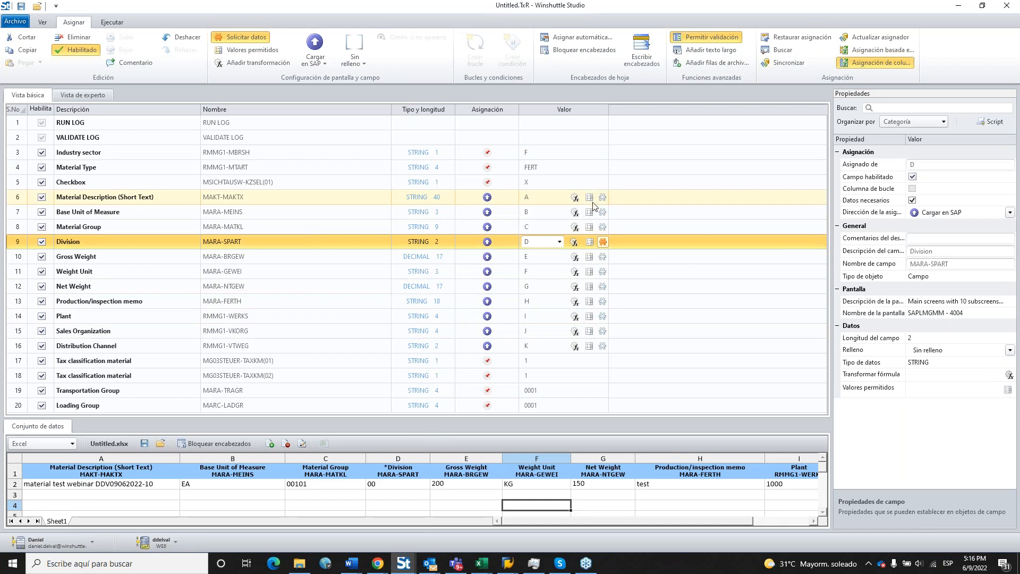
{"action": "left_click", "coordinate": [240, 275]}
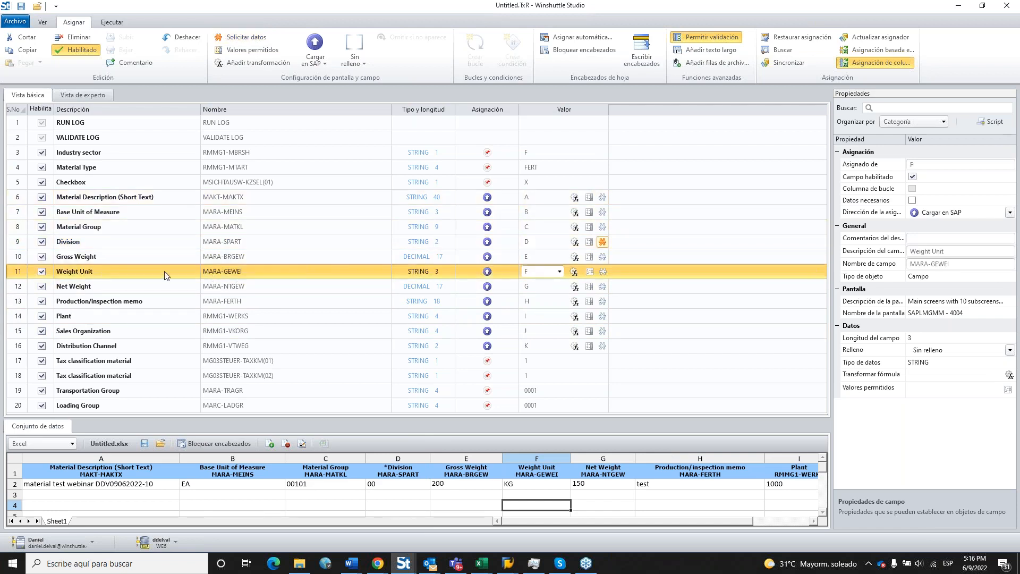
Restrict Weight Unit to a value list of KG (Kilos) and LB (Libra).
{"action": "left_click", "coordinate": [590, 272]}
{"action": "left_click", "coordinate": [472, 211]}
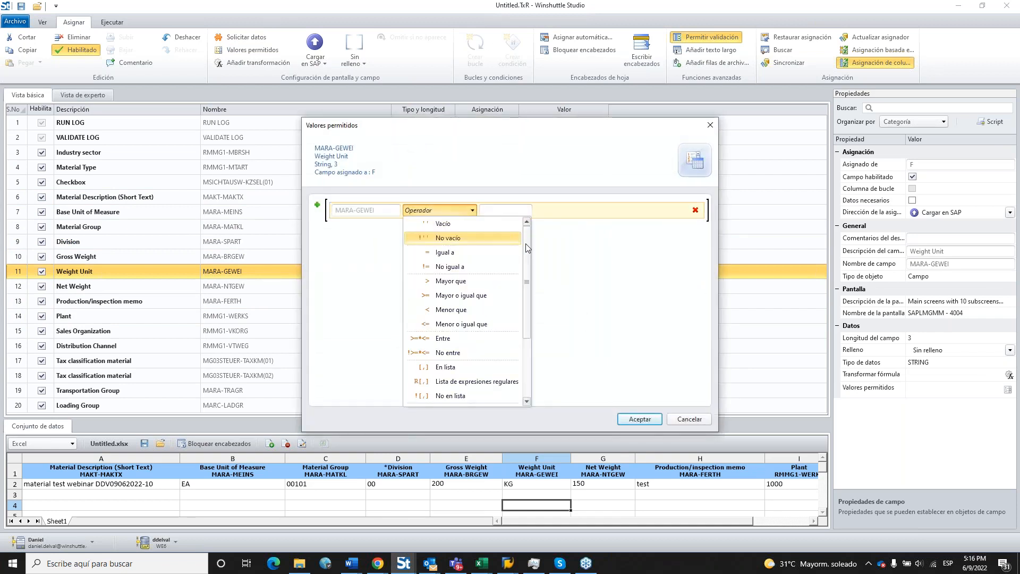
{"action": "scroll", "coordinate": [526, 250], "scroll_direction": "down", "scroll_amount": 2}
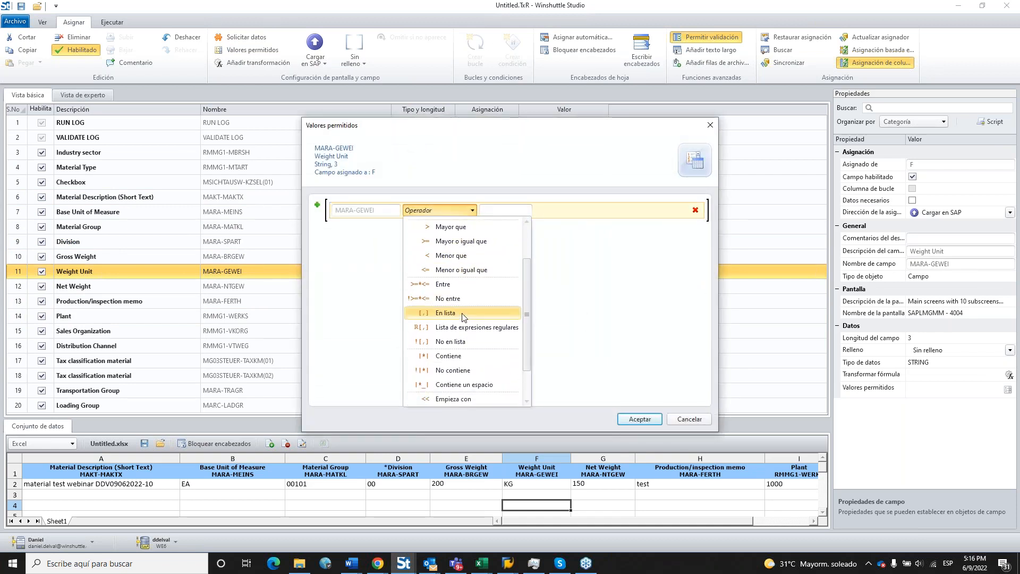
{"action": "left_click", "coordinate": [463, 314]}
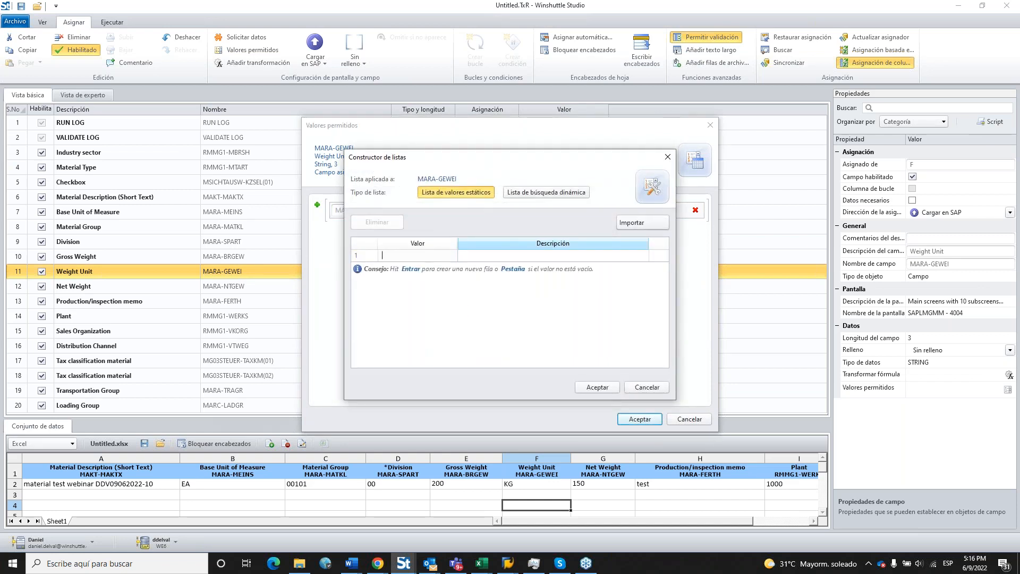
{"action": "type", "text": "KG"}
{"action": "key", "text": "Tab"}
{"action": "type", "text": "Kilos"}
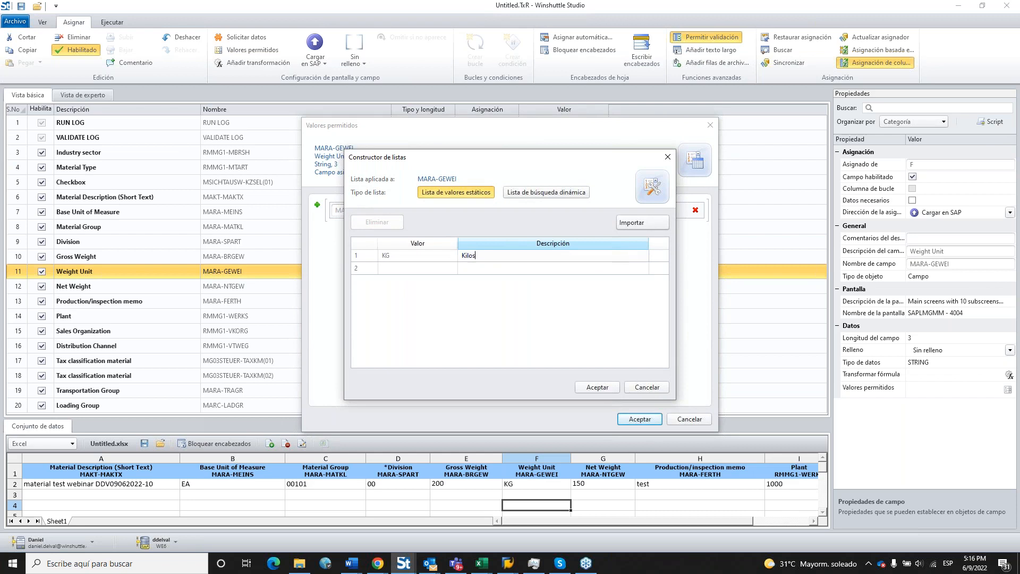
{"action": "left_click", "coordinate": [412, 269]}
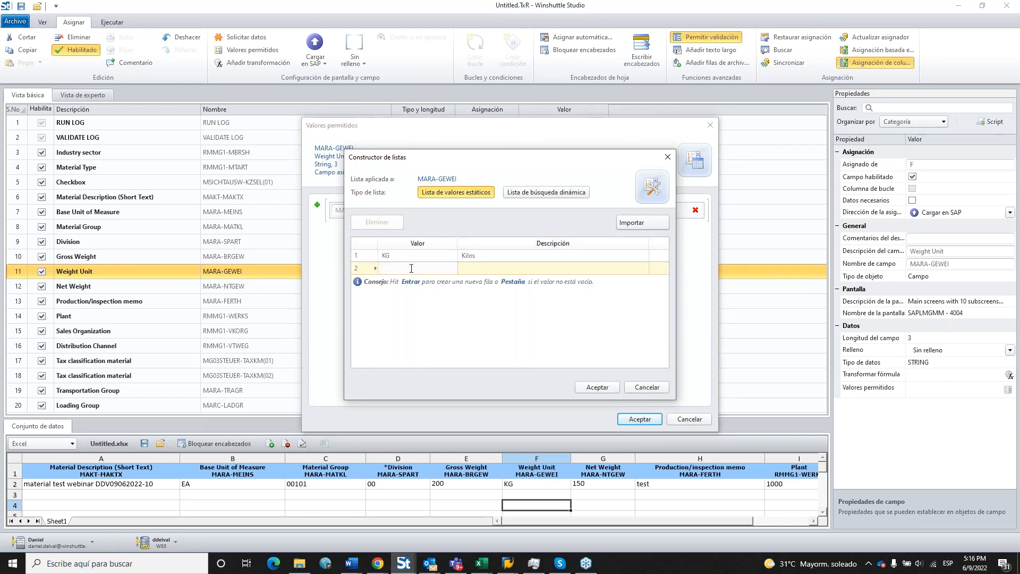
{"action": "type", "text": "LB"}
{"action": "key", "text": "Tab"}
{"action": "type", "text": "Libra"}
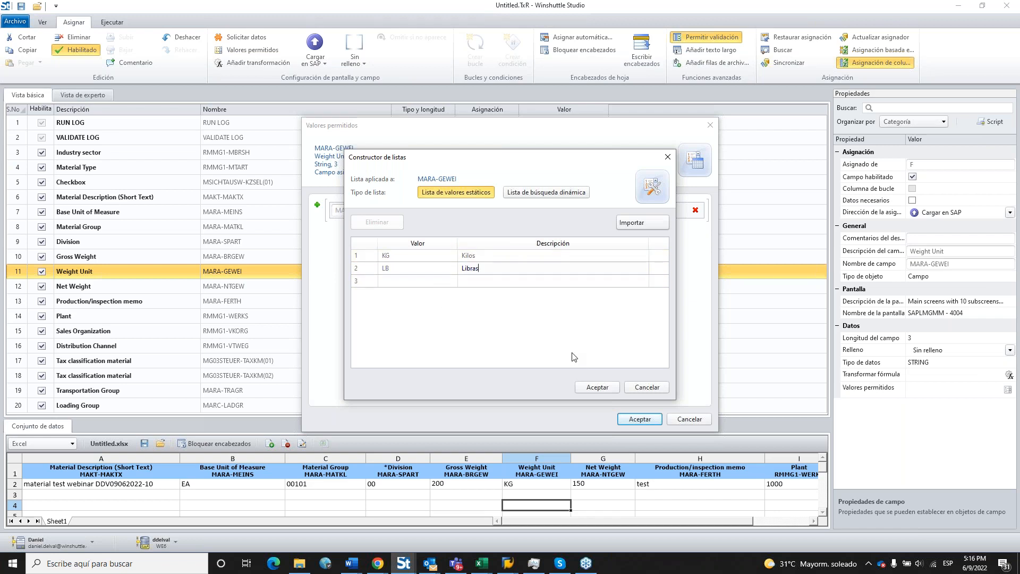
{"action": "left_click", "coordinate": [597, 387]}
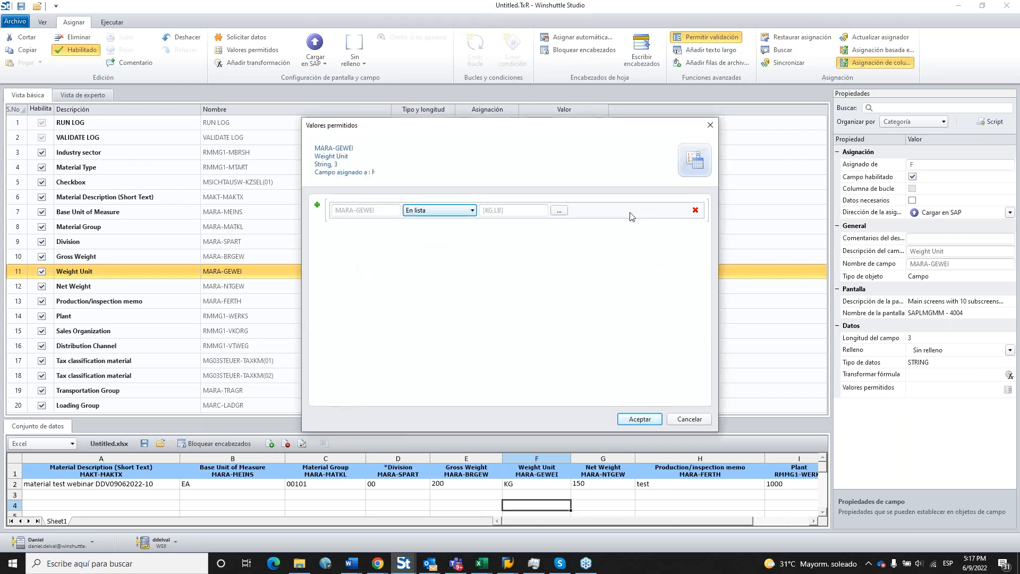
{"action": "left_click", "coordinate": [644, 420]}
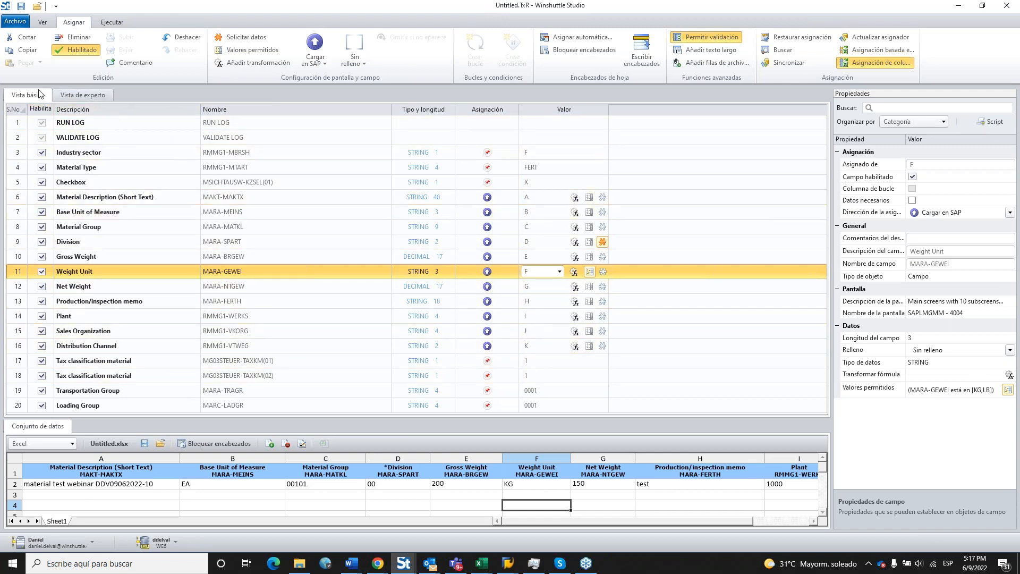
In expert view, review screen groups SAPLMGMM 0060, 0070, 4004 and 0081 with their steps.
{"action": "left_click", "coordinate": [98, 95]}
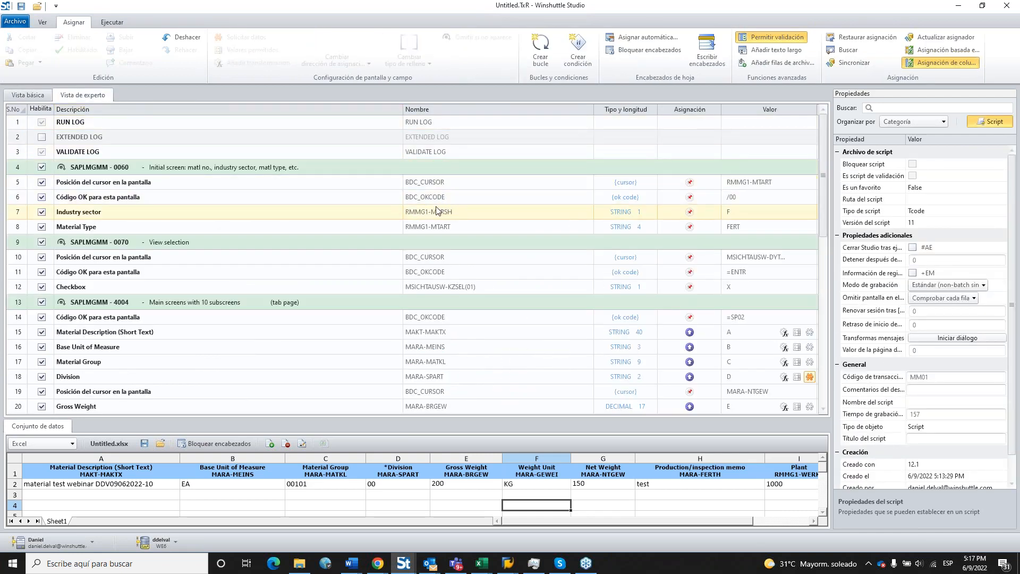
{"action": "left_click", "coordinate": [36, 96]}
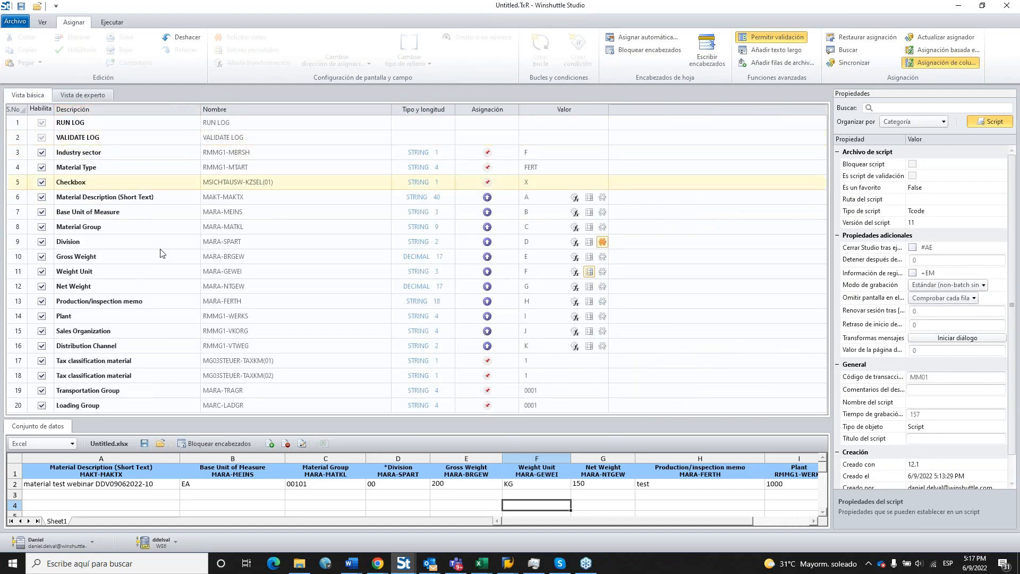
{"action": "left_click", "coordinate": [86, 95]}
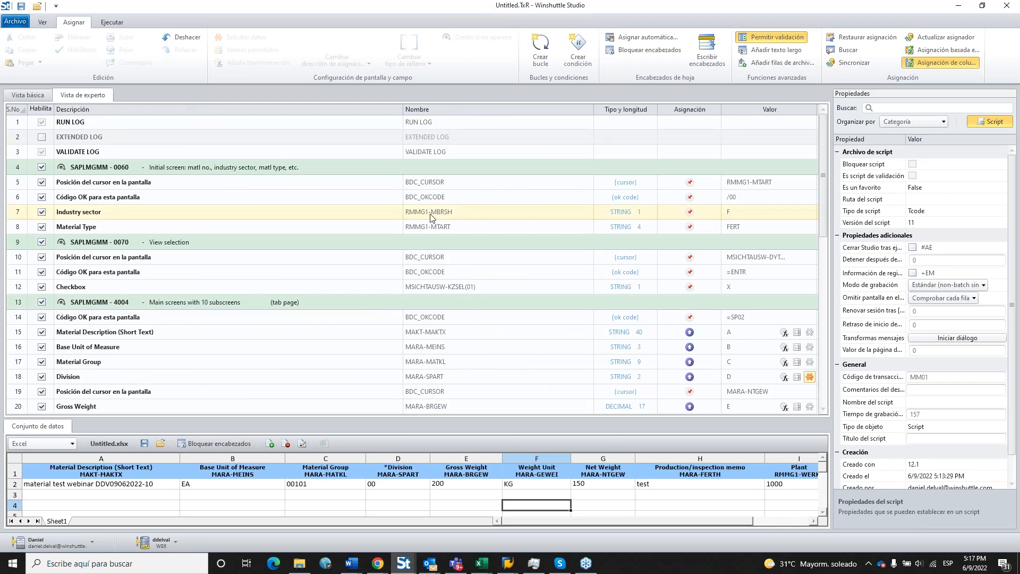
{"action": "left_click", "coordinate": [315, 169]}
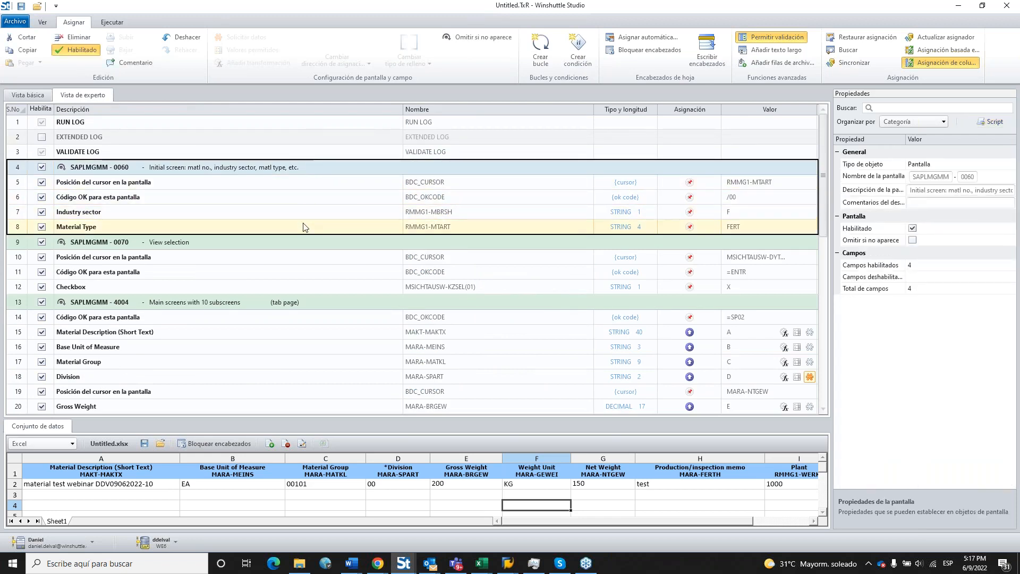
{"action": "left_click_drag", "start_coordinate": [304, 227], "coordinate": [228, 176]}
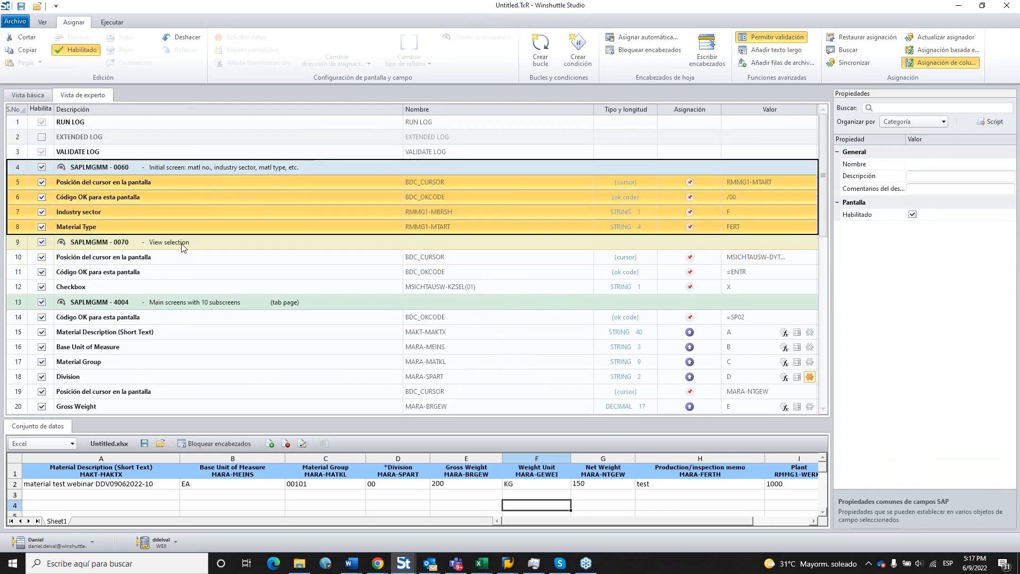
{"action": "left_click", "coordinate": [149, 245]}
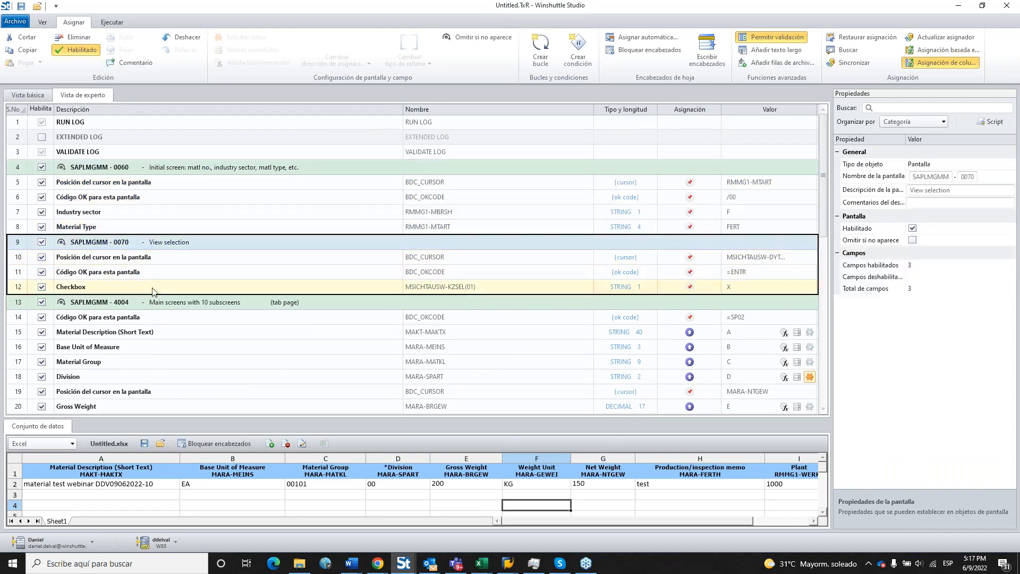
{"action": "left_click_drag", "start_coordinate": [152, 289], "coordinate": [234, 259]}
{"action": "scroll", "coordinate": [826, 196], "scroll_direction": "down", "scroll_amount": 3}
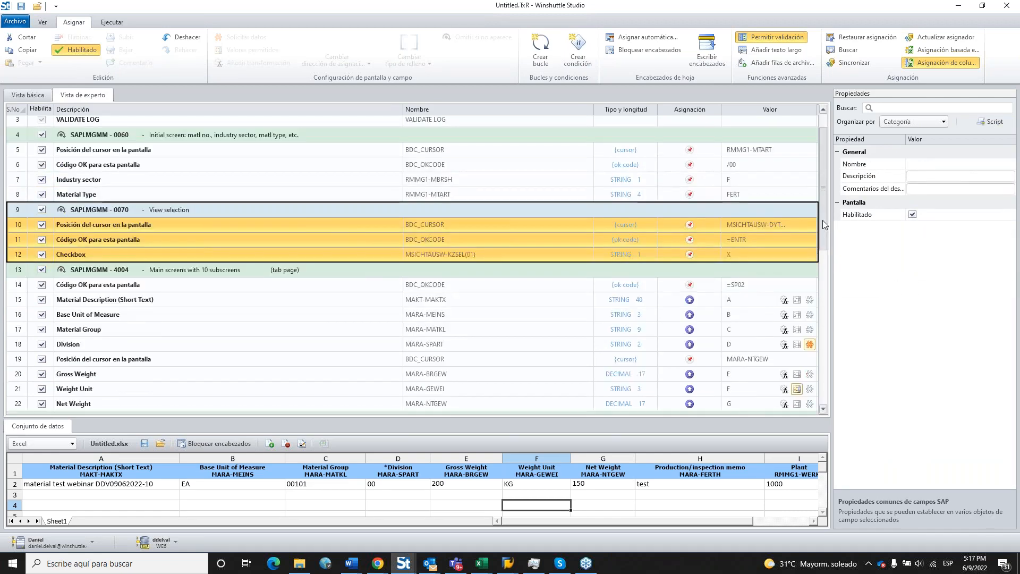
{"action": "left_click", "coordinate": [297, 178]}
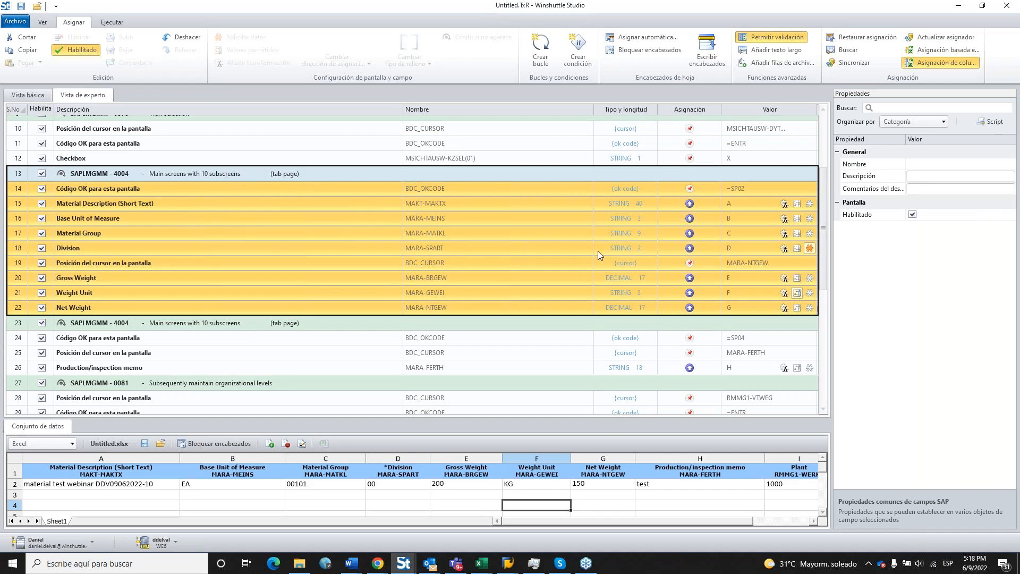
{"action": "left_click", "coordinate": [319, 328]}
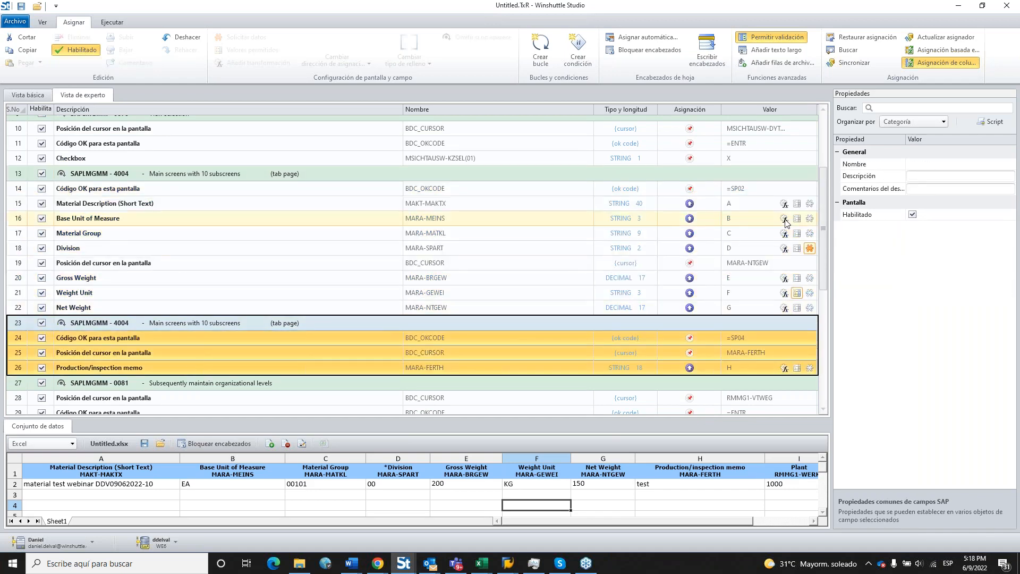
{"action": "scroll", "coordinate": [479, 240], "scroll_direction": "down", "scroll_amount": 3}
{"action": "left_click", "coordinate": [467, 325]}
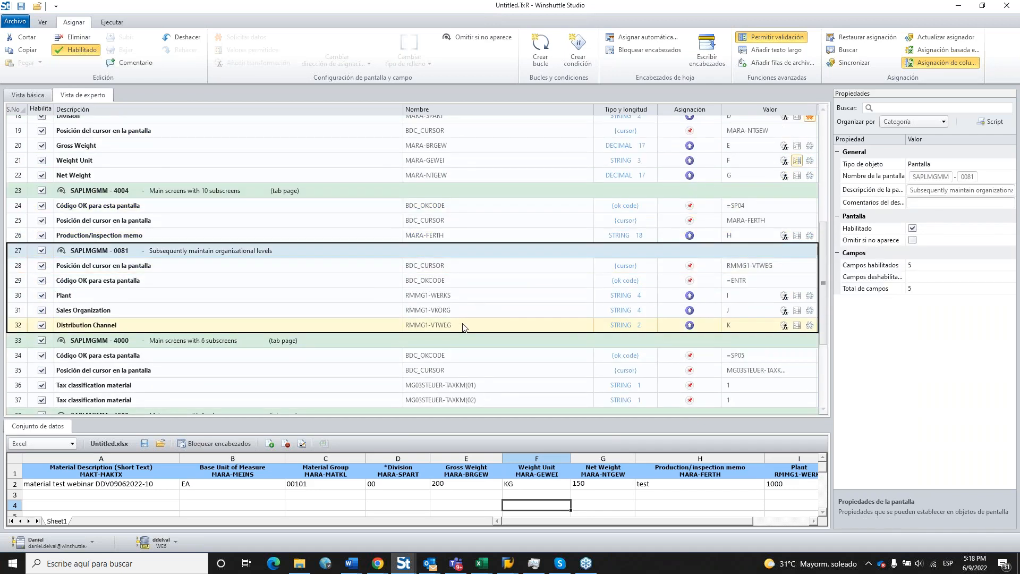
{"action": "left_click", "coordinate": [824, 203]}
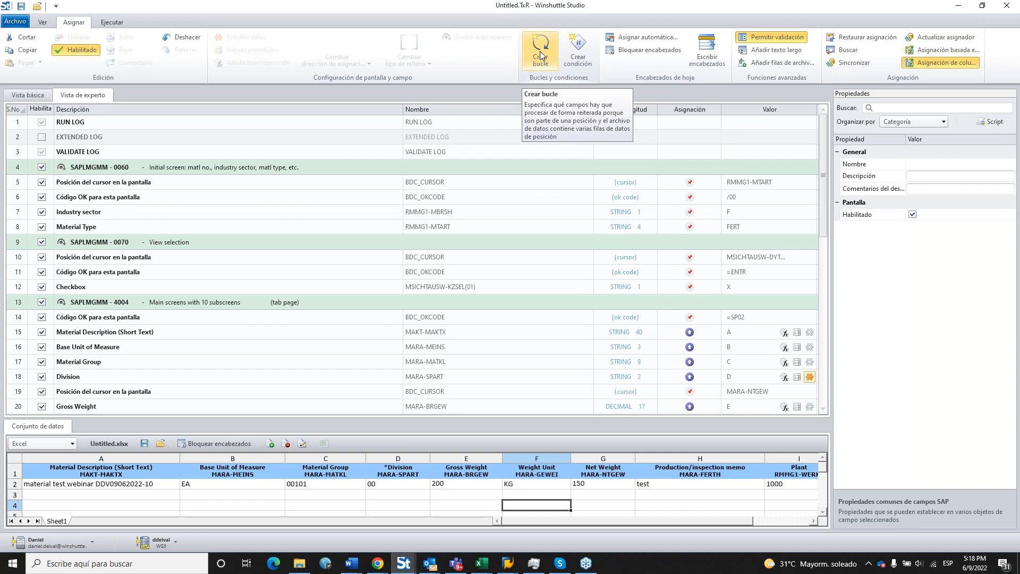
Review row 2's recorded values (EA, 00101, KG) and switch to the Ejecutar run page.
{"action": "left_click", "coordinate": [470, 496]}
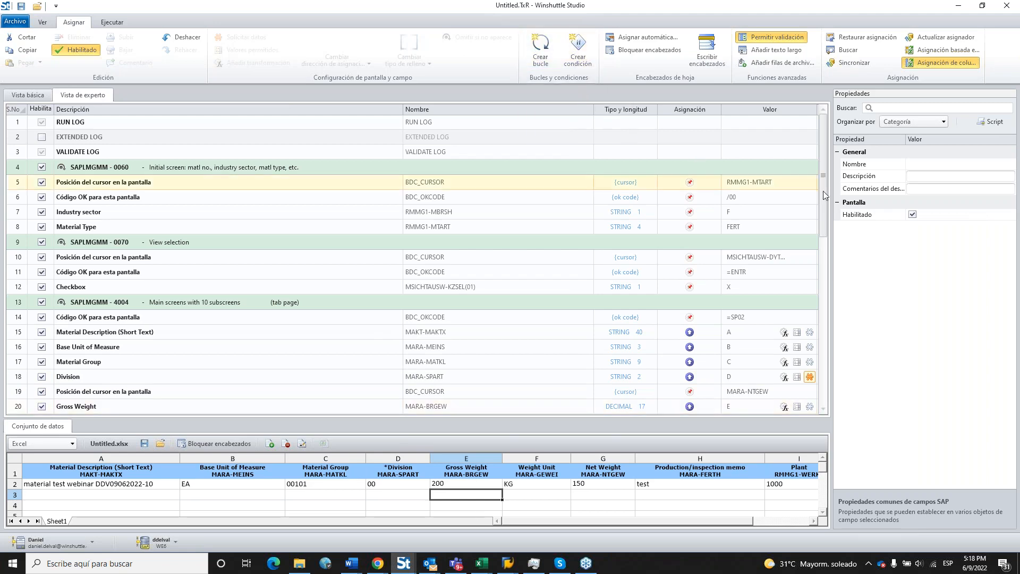
{"action": "scroll", "coordinate": [827, 206], "scroll_direction": "down", "scroll_amount": 1}
{"action": "scroll", "coordinate": [827, 210], "scroll_direction": "down", "scroll_amount": 3}
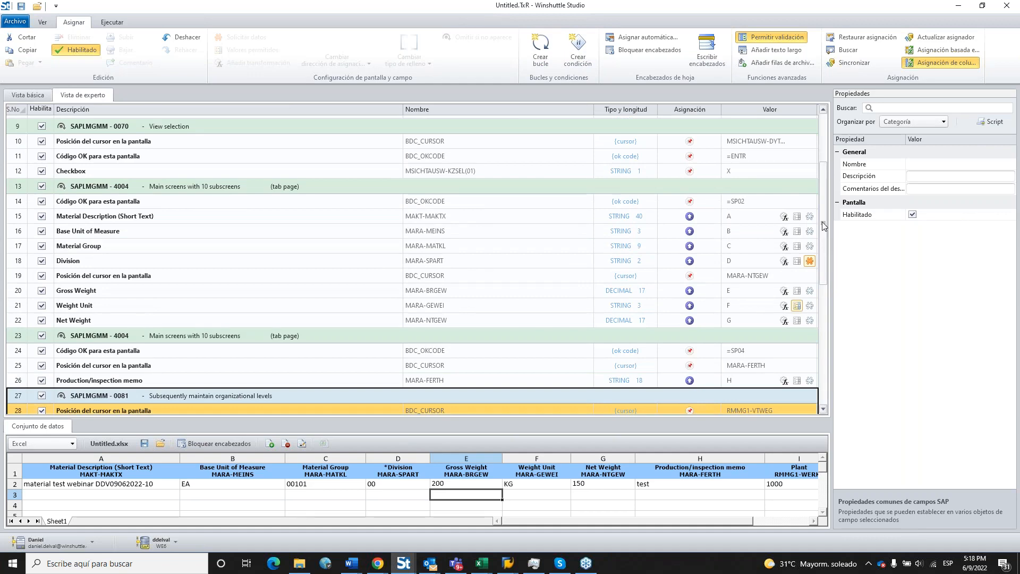
{"action": "scroll", "coordinate": [827, 220], "scroll_direction": "down", "scroll_amount": 5}
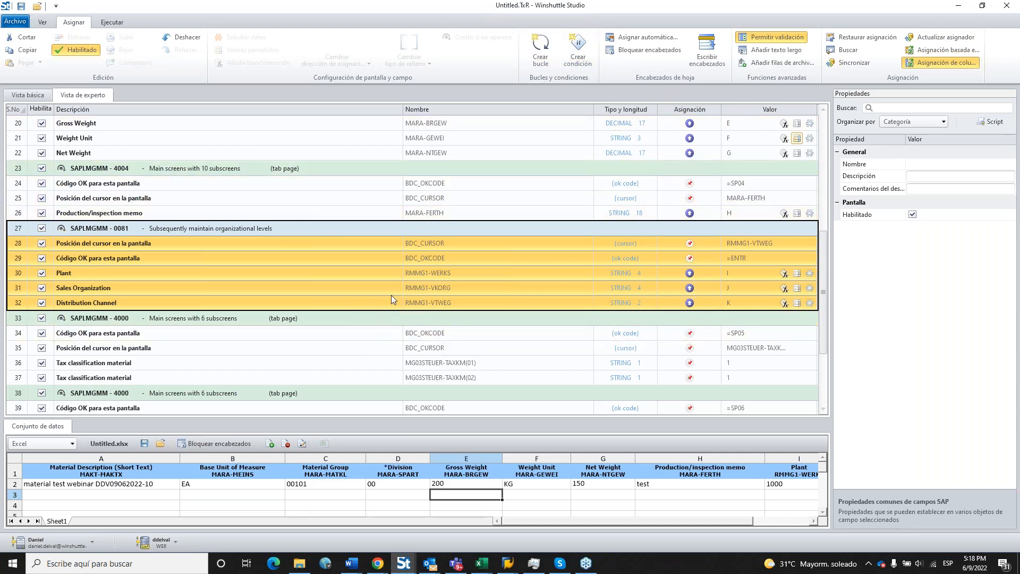
{"action": "left_click", "coordinate": [289, 482]}
{"action": "left_click", "coordinate": [268, 501]}
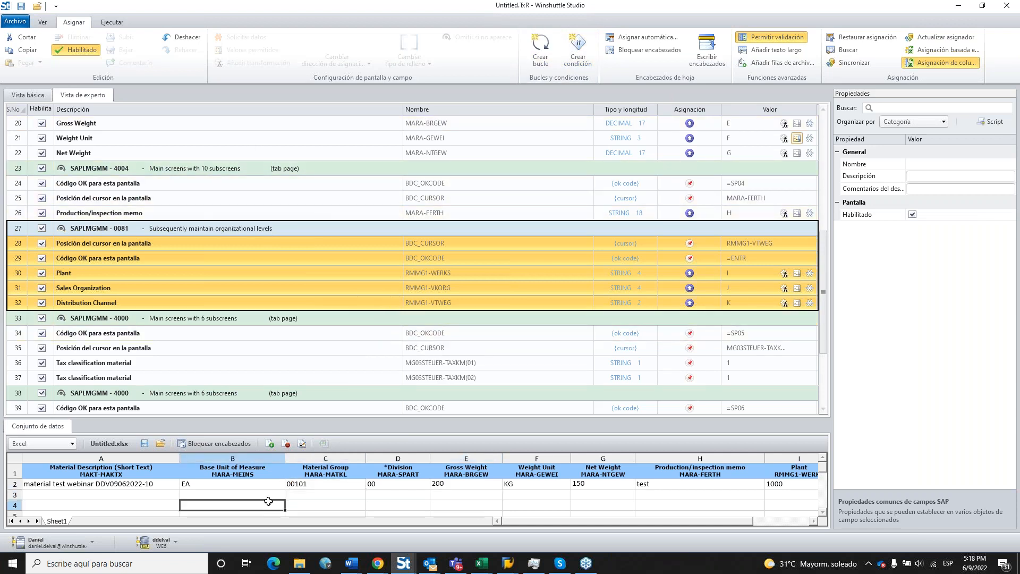
{"action": "left_click", "coordinate": [209, 484]}
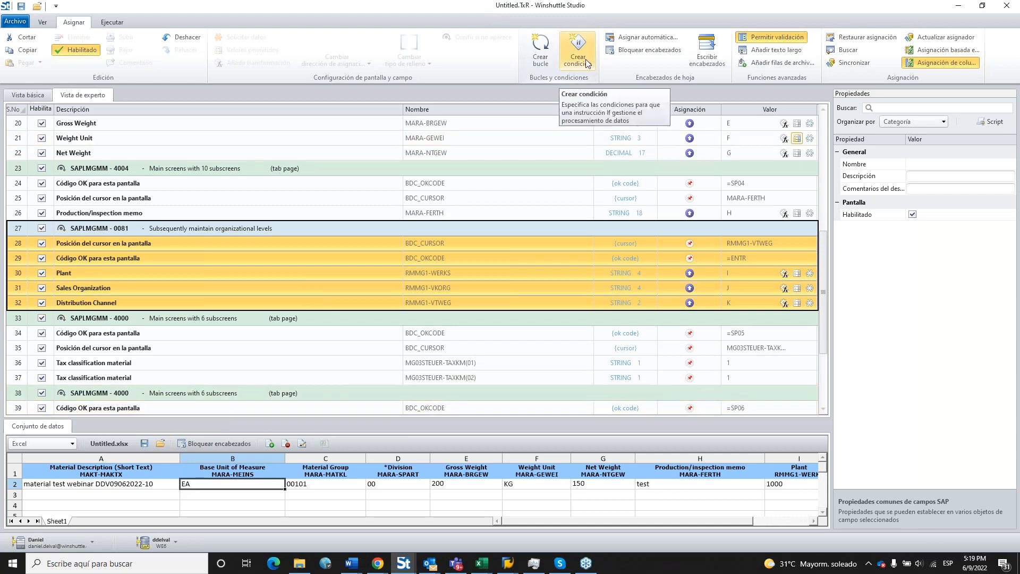
{"action": "left_click", "coordinate": [330, 484]}
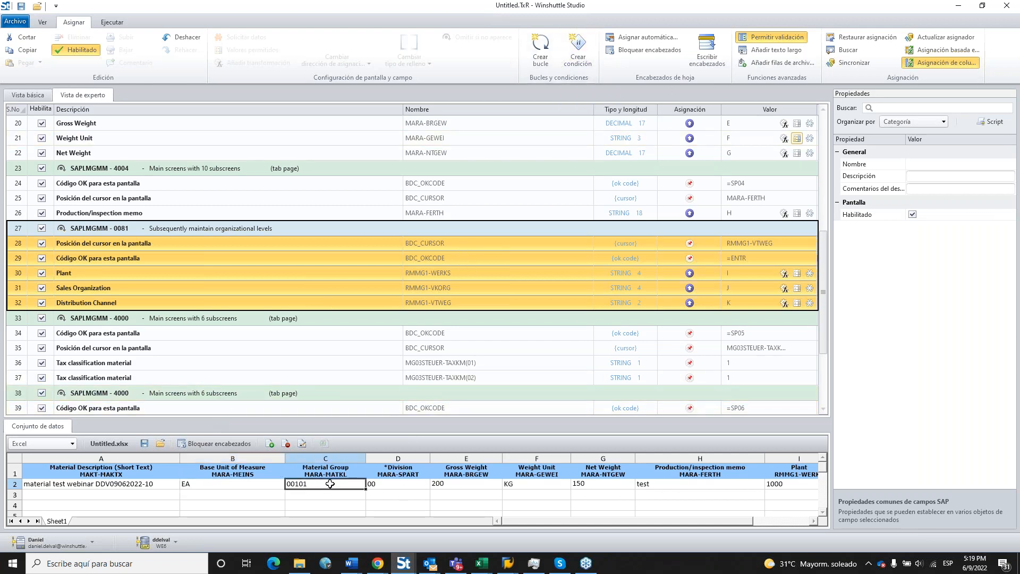
{"action": "left_click", "coordinate": [505, 485]}
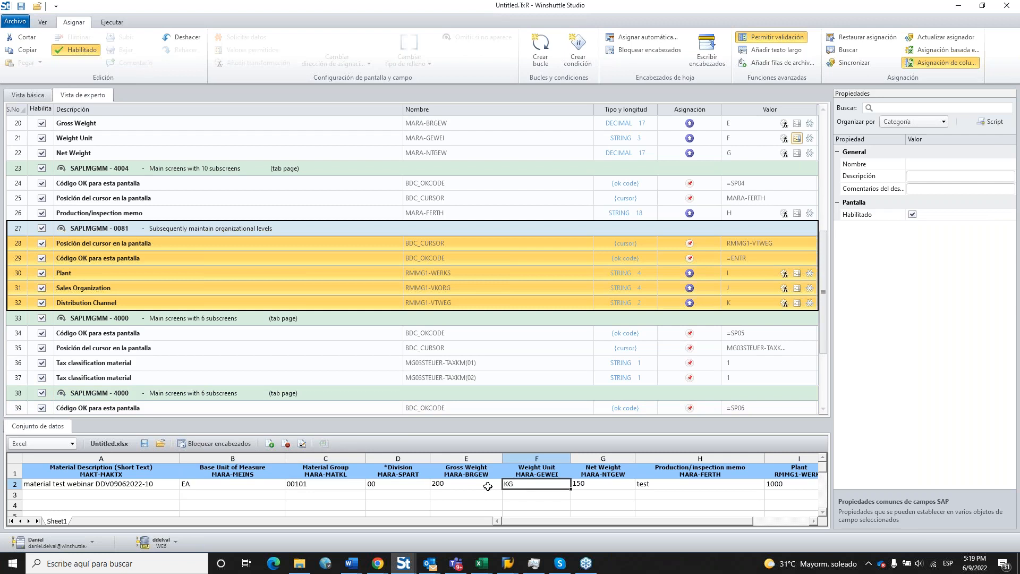
{"action": "left_click", "coordinate": [111, 22]}
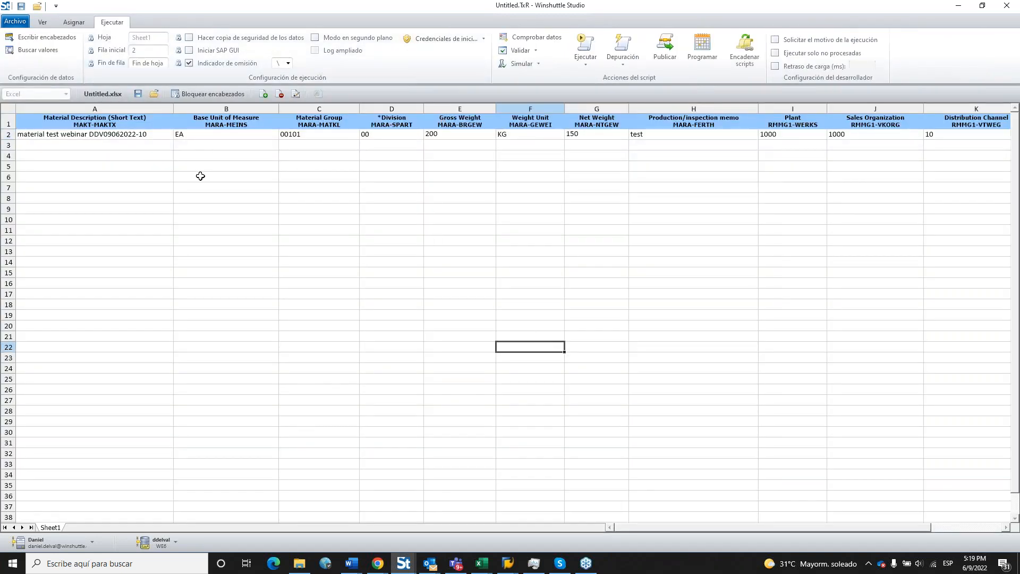
Confirm the A2 description and narrow columns B, H, I, J and K.
{"action": "double_click", "coordinate": [160, 134]}
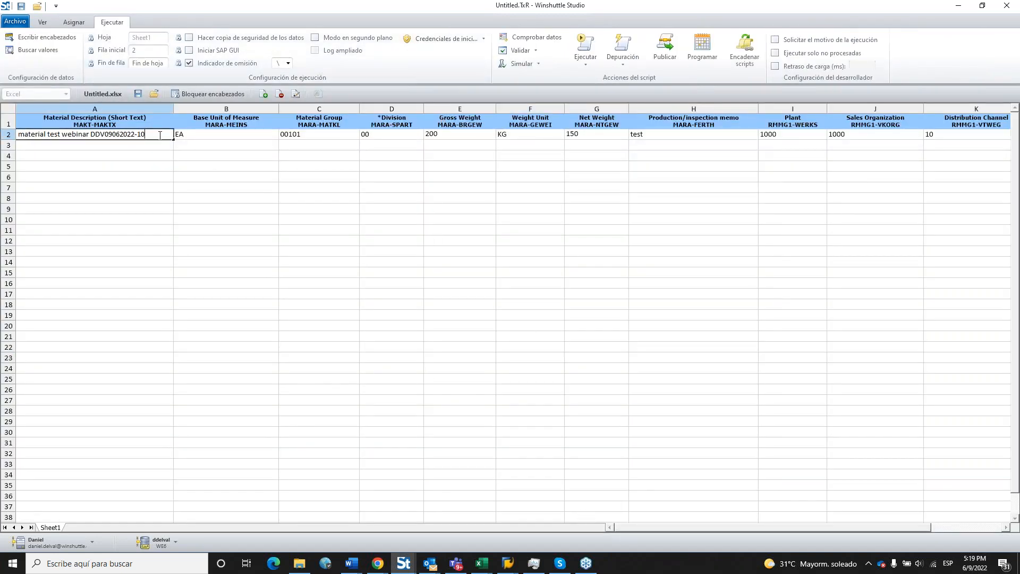
{"action": "key", "text": "Return"}
{"action": "left_click", "coordinate": [166, 165]}
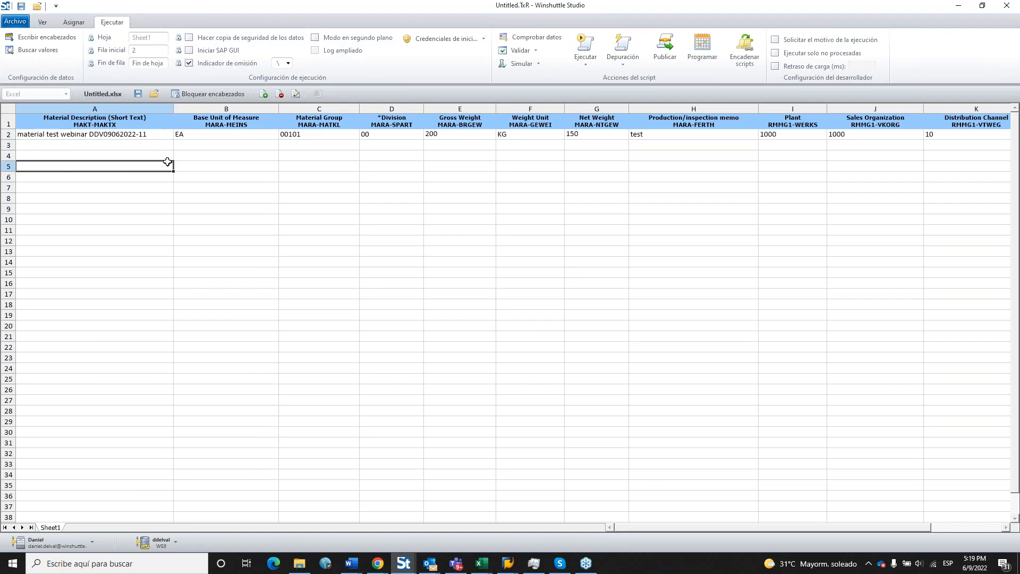
{"action": "left_click_drag", "start_coordinate": [760, 110], "coordinate": [681, 110]}
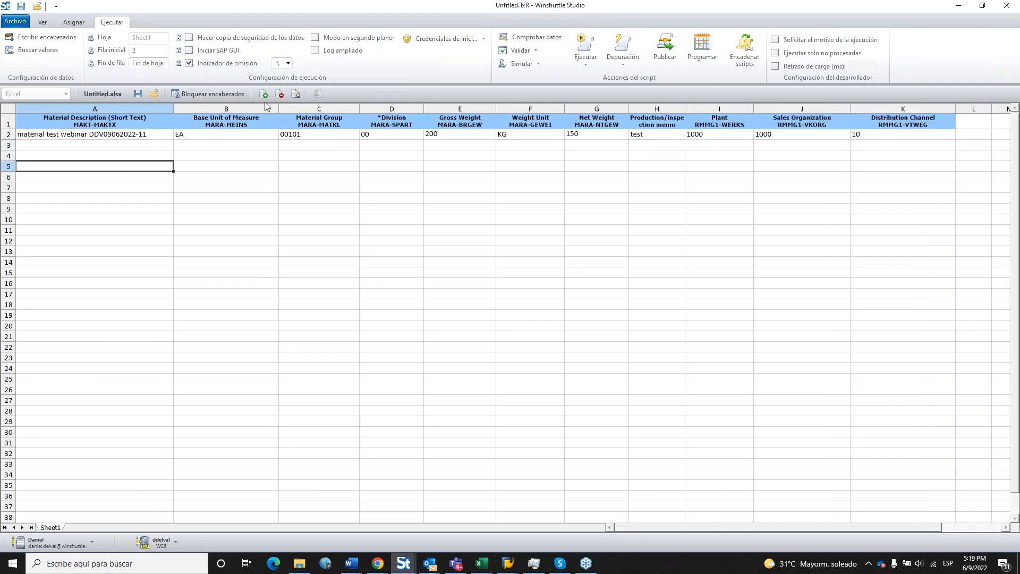
{"action": "left_click_drag", "start_coordinate": [278, 109], "coordinate": [228, 109]}
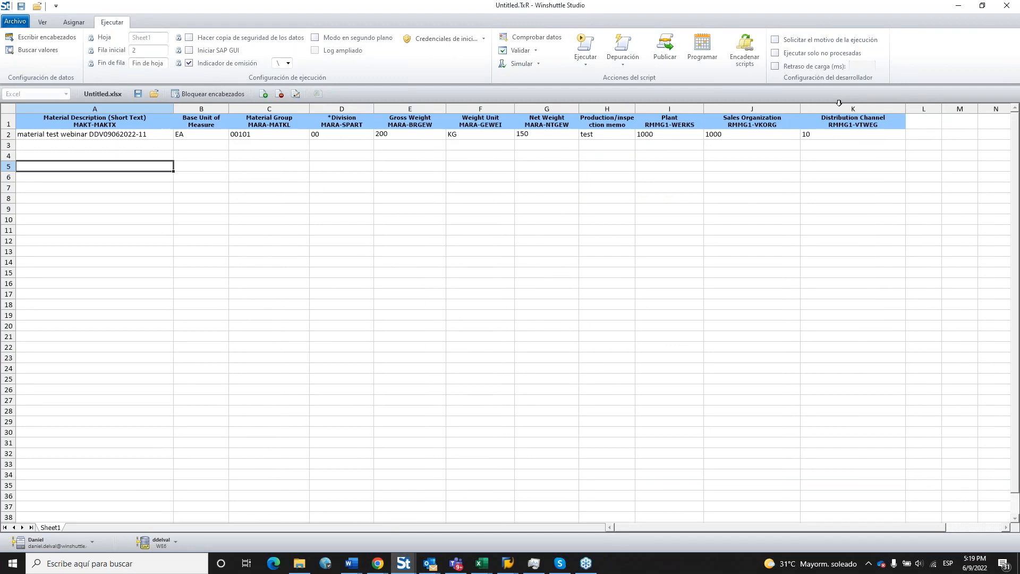
{"action": "left_click_drag", "start_coordinate": [836, 109], "coordinate": [770, 109]}
{"action": "left_click", "coordinate": [736, 198]}
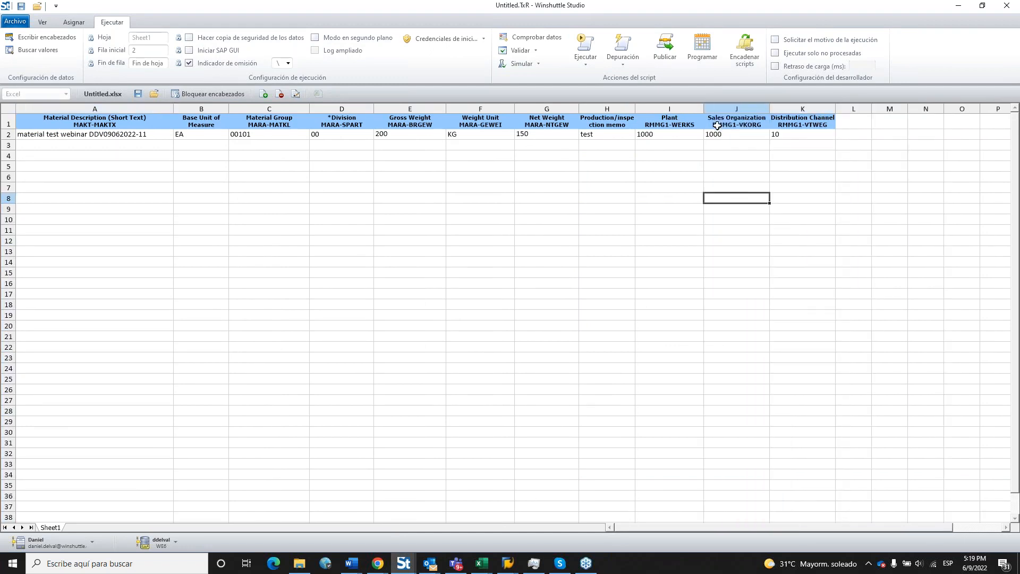
{"action": "left_click_drag", "start_coordinate": [703, 109], "coordinate": [684, 109]}
{"action": "left_click", "coordinate": [641, 174]}
{"action": "left_click", "coordinate": [143, 132]}
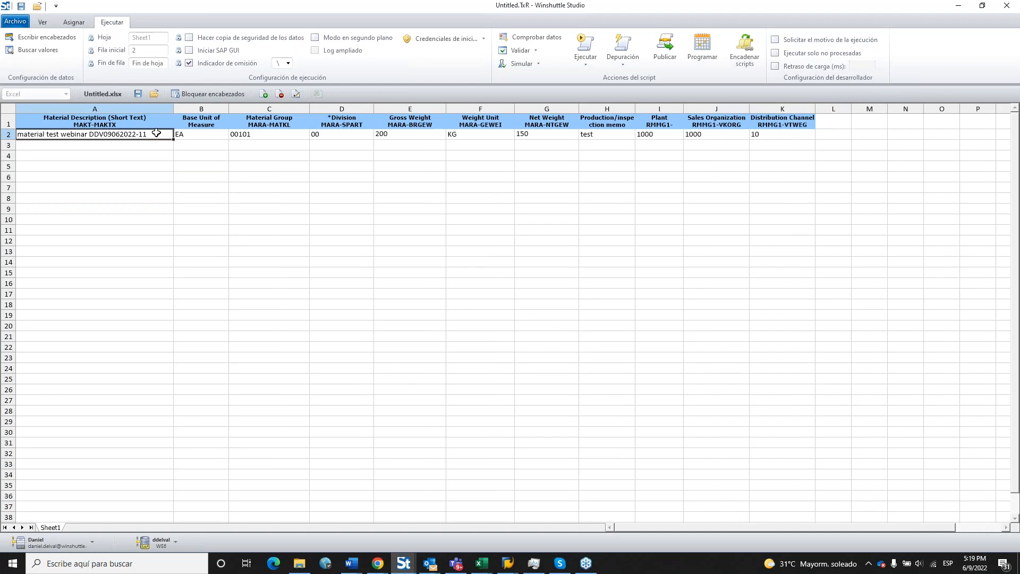
{"action": "left_click_drag", "start_coordinate": [156, 132], "coordinate": [765, 134]}
{"action": "key", "text": "ctrl+c"}
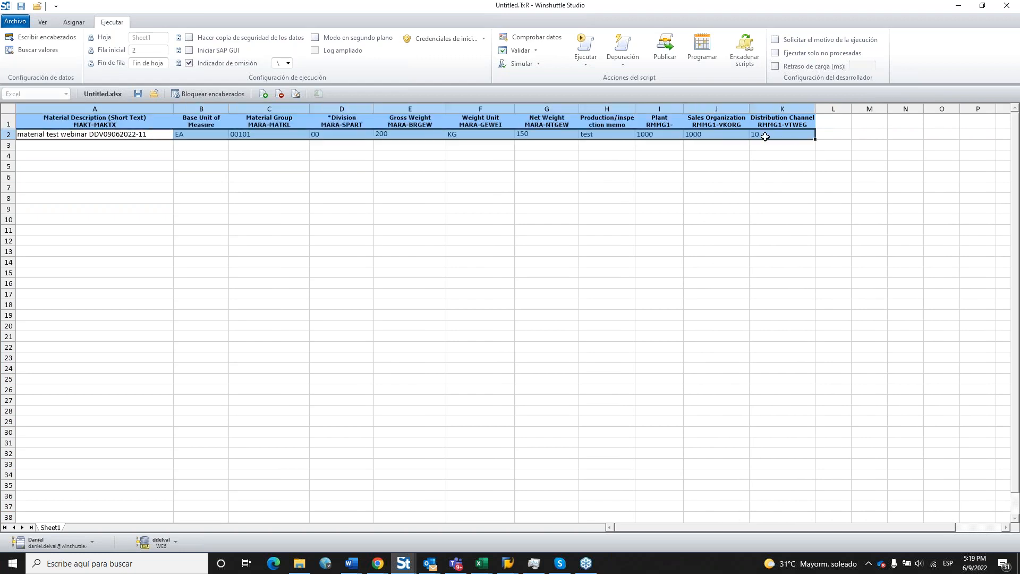
{"action": "left_click", "coordinate": [131, 144]}
{"action": "key", "text": "ctrl+v"}
{"action": "left_click", "coordinate": [167, 195]}
{"action": "double_click", "coordinate": [155, 147]}
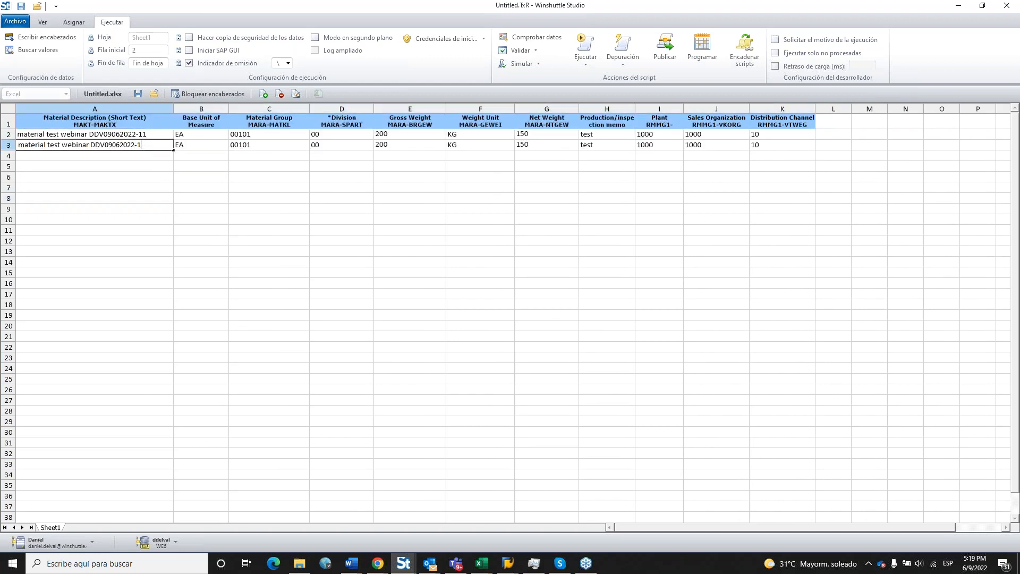
{"action": "type", "text": "2"}
{"action": "key", "text": "Return"}
{"action": "left_click_drag", "start_coordinate": [155, 141], "coordinate": [800, 269]}
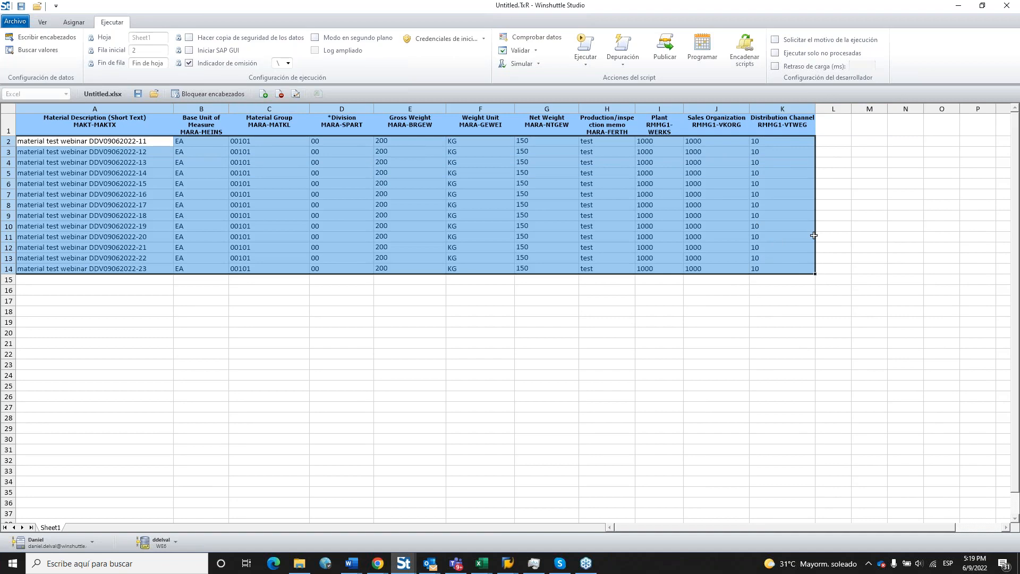
Clear rows 9 to 14, leaving seven material rows, and widen column L.
{"action": "left_click", "coordinate": [828, 265]}
{"action": "left_click_drag", "start_coordinate": [79, 219], "coordinate": [552, 227]}
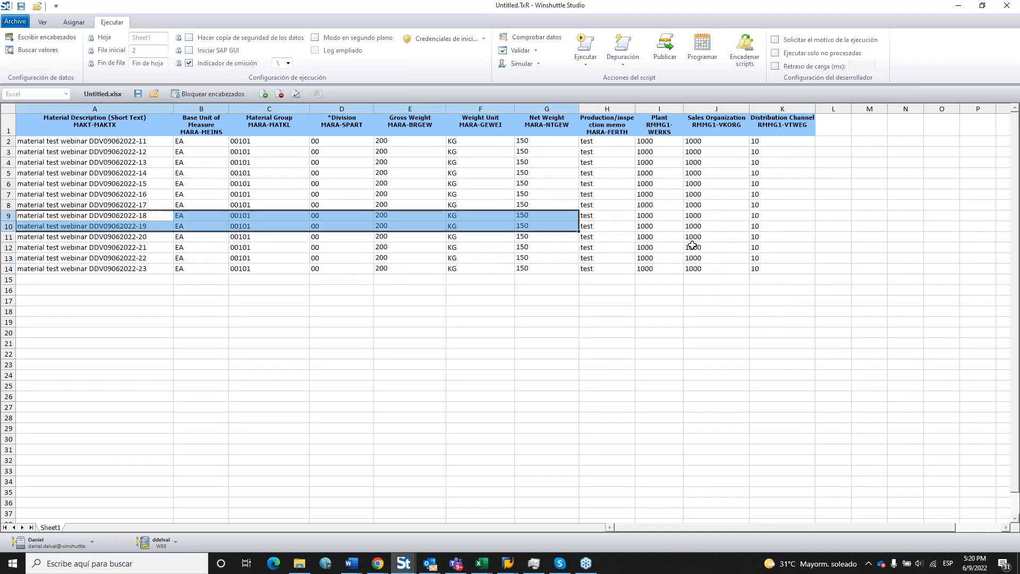
{"action": "left_click_drag", "start_coordinate": [693, 245], "coordinate": [802, 273]}
{"action": "key", "text": "Delete"}
{"action": "left_click", "coordinate": [703, 239]}
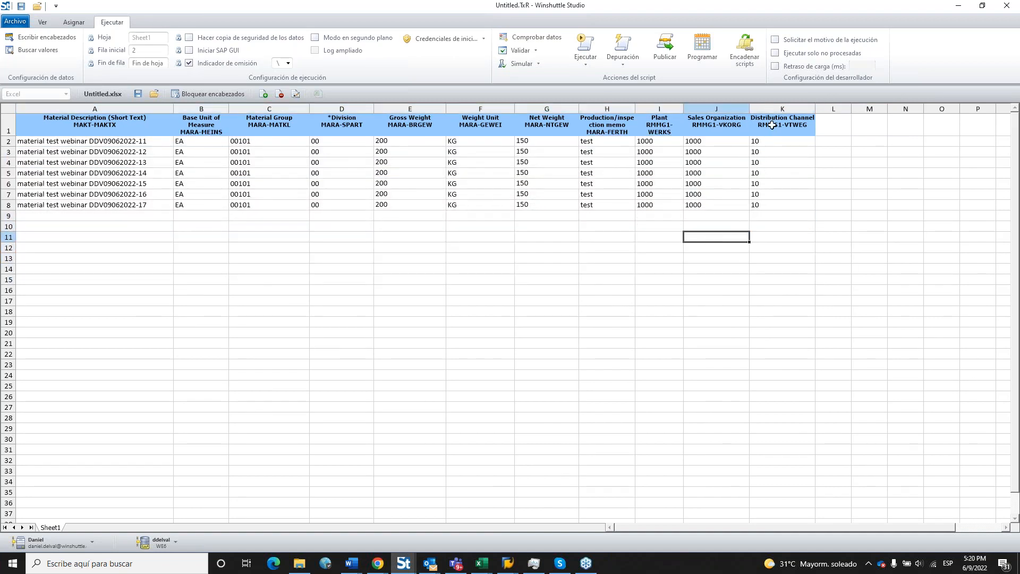
{"action": "left_click_drag", "start_coordinate": [852, 109], "coordinate": [936, 110]}
{"action": "left_click", "coordinate": [777, 264]}
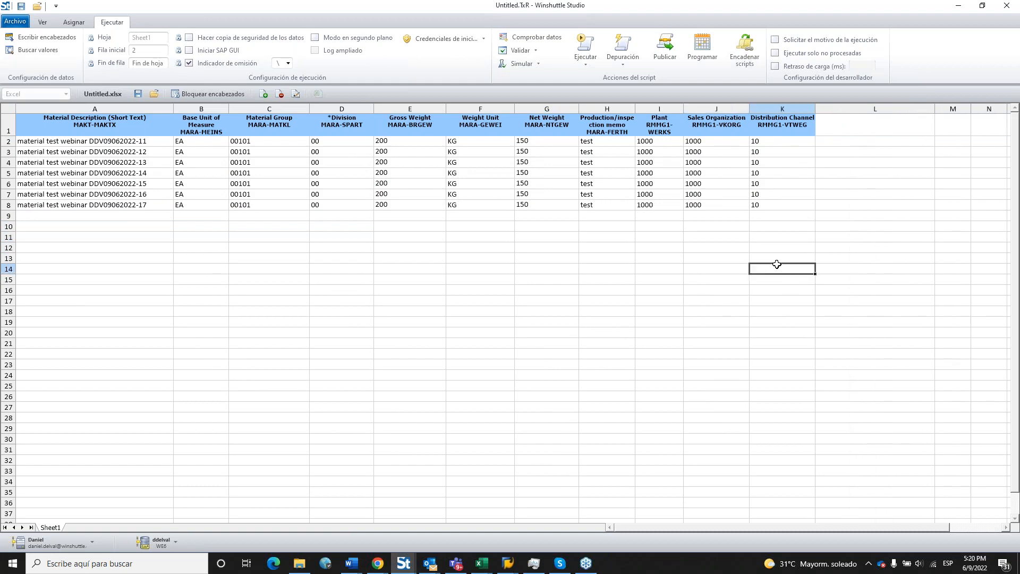
{"action": "left_click", "coordinate": [403, 270]}
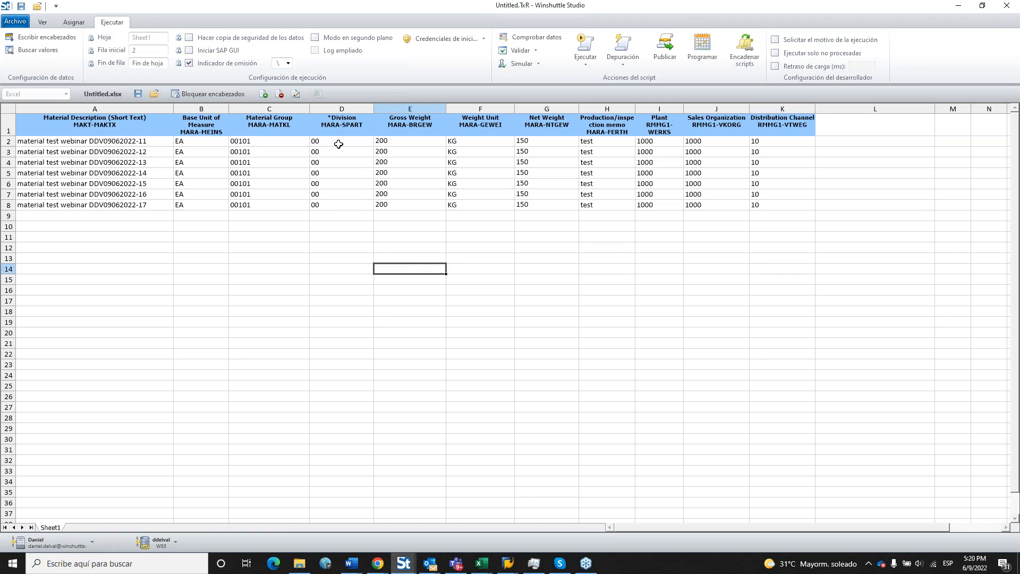
Empty the Division value in row 3.
{"action": "left_click", "coordinate": [338, 152]}
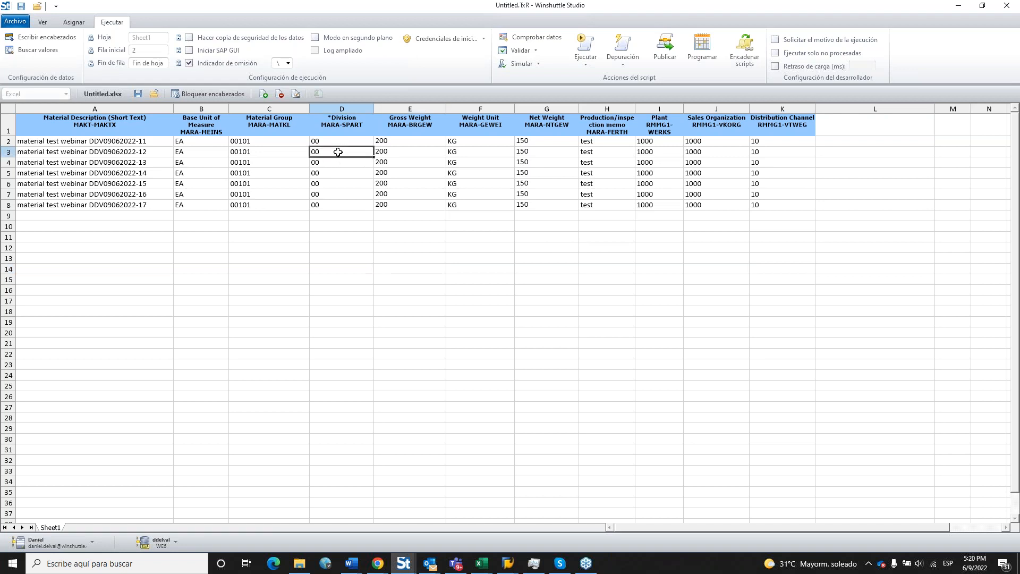
{"action": "left_click", "coordinate": [332, 194]}
{"action": "left_click", "coordinate": [8, 152]}
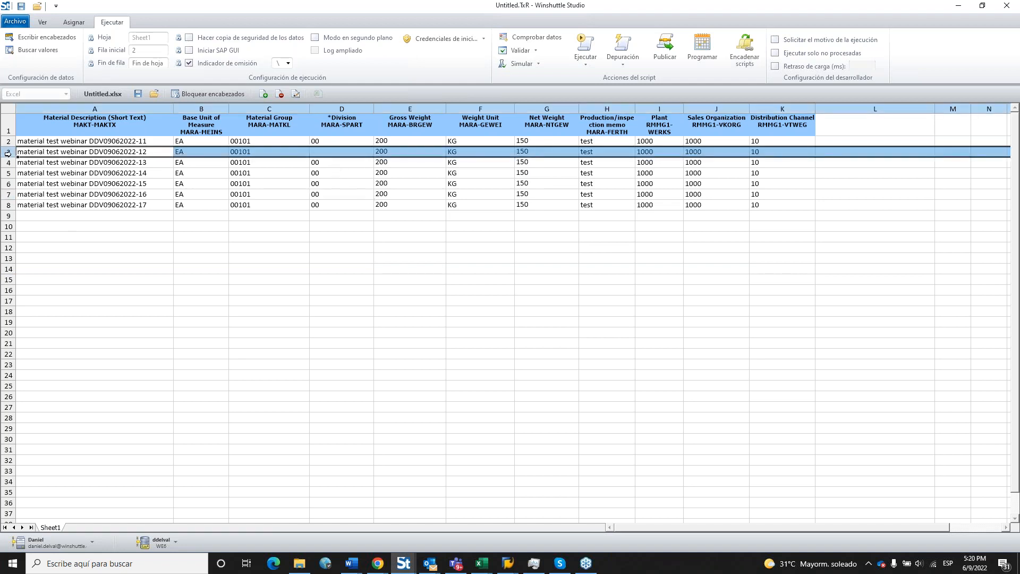
{"action": "left_click", "coordinate": [343, 310]}
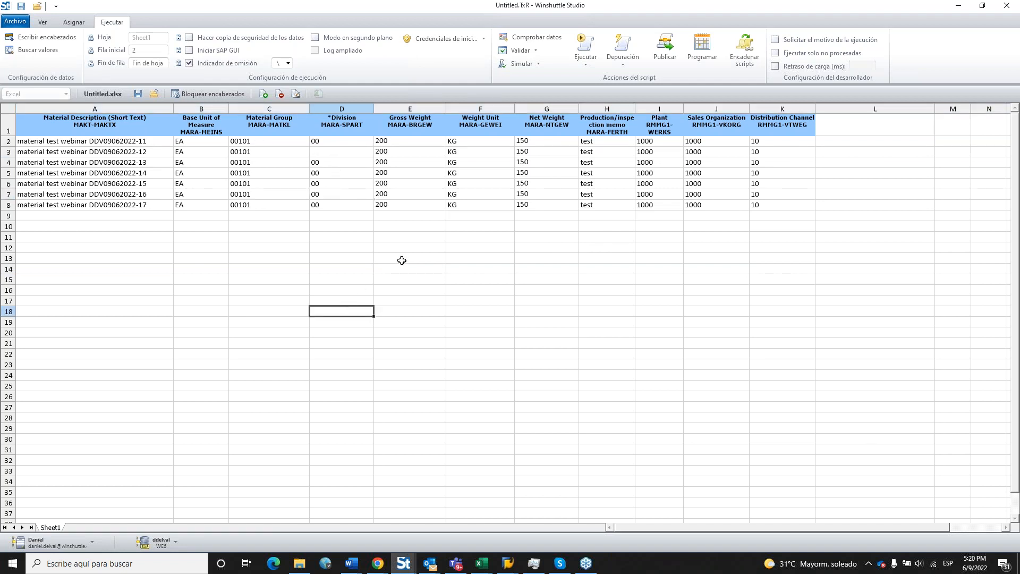
Change row 7's weight unit to g and widen column L further.
{"action": "left_click", "coordinate": [473, 194]}
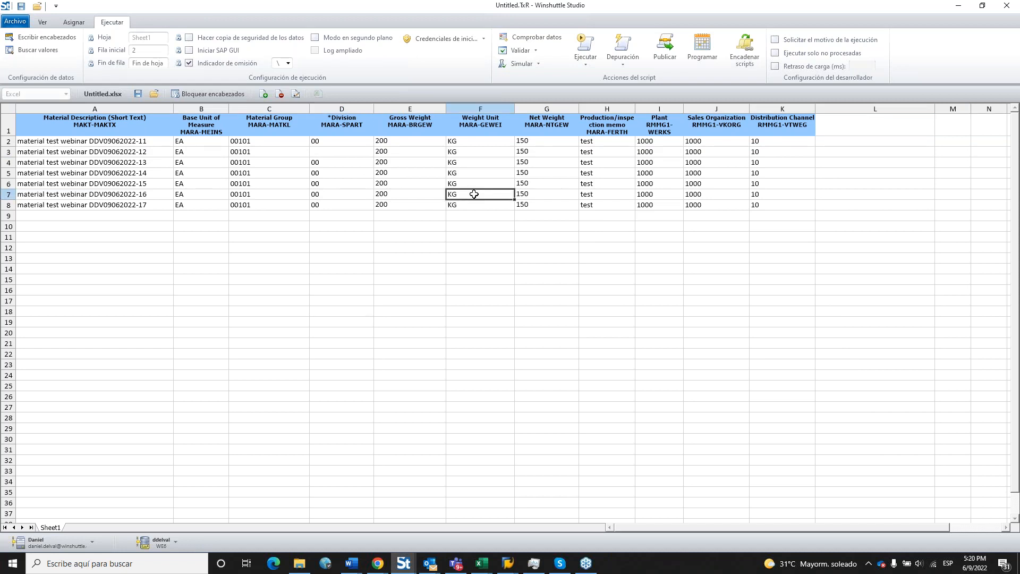
{"action": "type", "text": "G"}
{"action": "key", "text": "Return"}
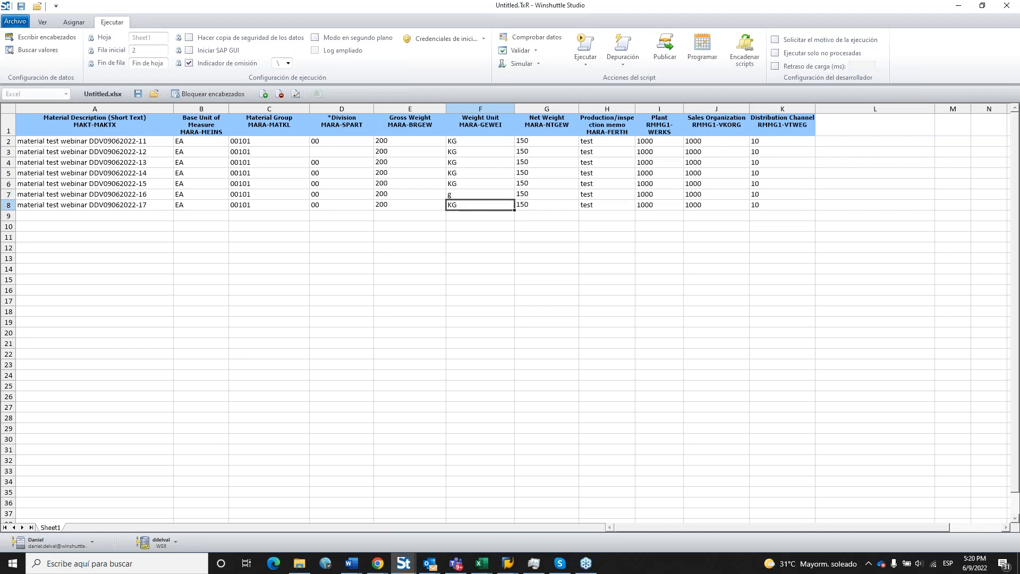
{"action": "left_click", "coordinate": [531, 268]}
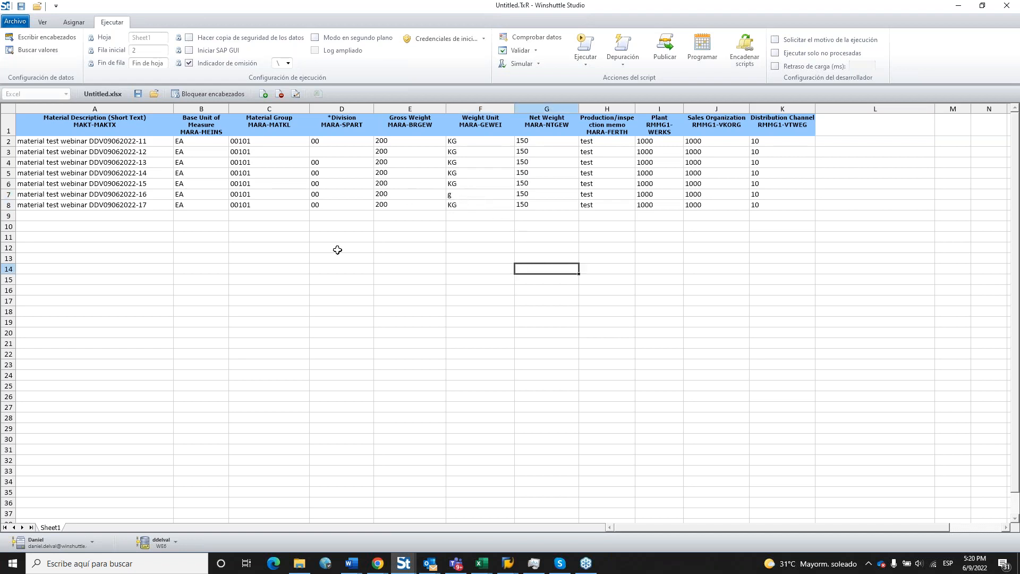
{"action": "left_click", "coordinate": [8, 194]}
{"action": "left_click", "coordinate": [456, 303]}
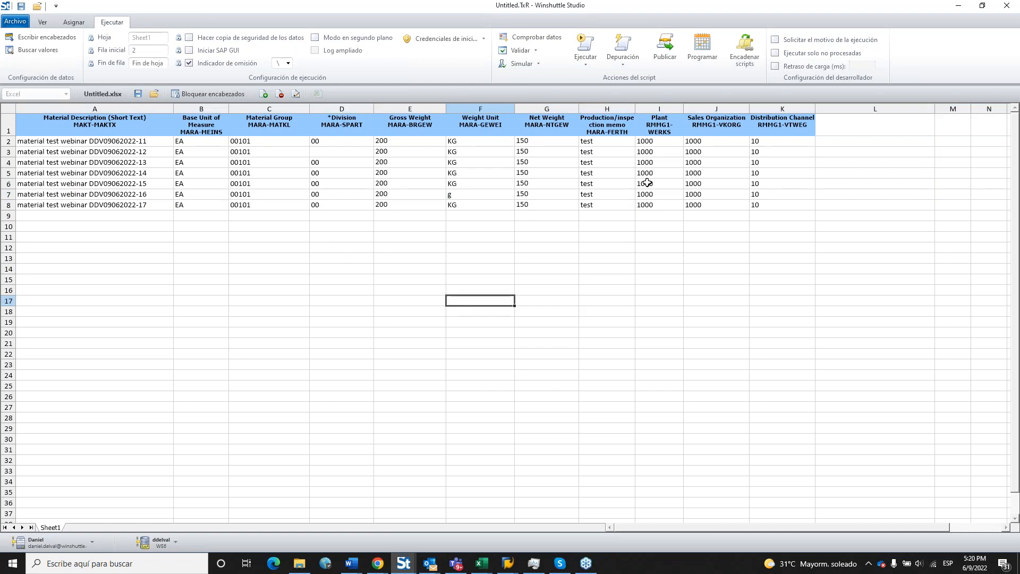
{"action": "left_click_drag", "start_coordinate": [937, 110], "coordinate": [1004, 109]}
{"action": "left_click", "coordinate": [853, 258]}
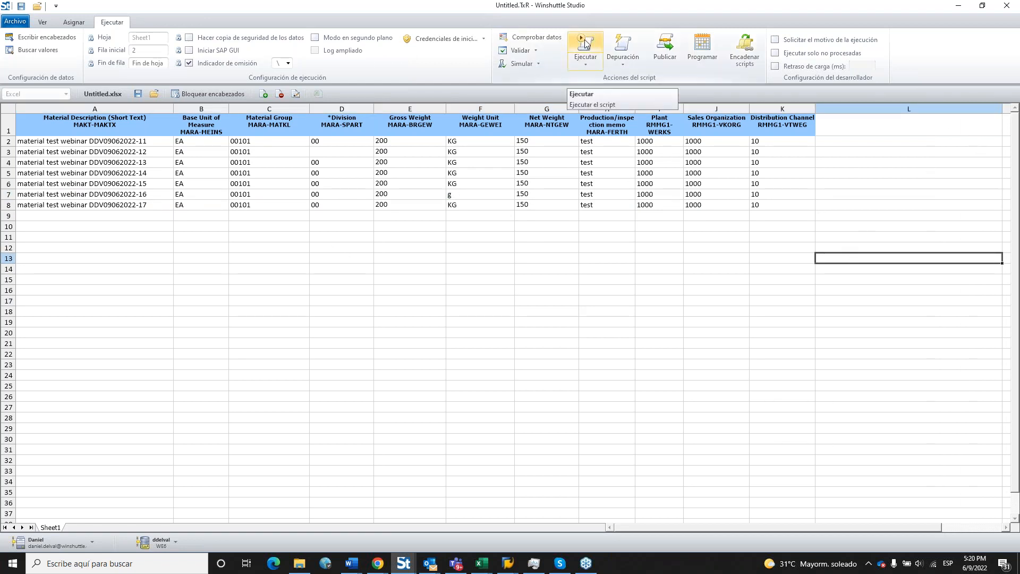
Save both data and script files, run the upload, and review row 3's error.
{"action": "left_click", "coordinate": [586, 44]}
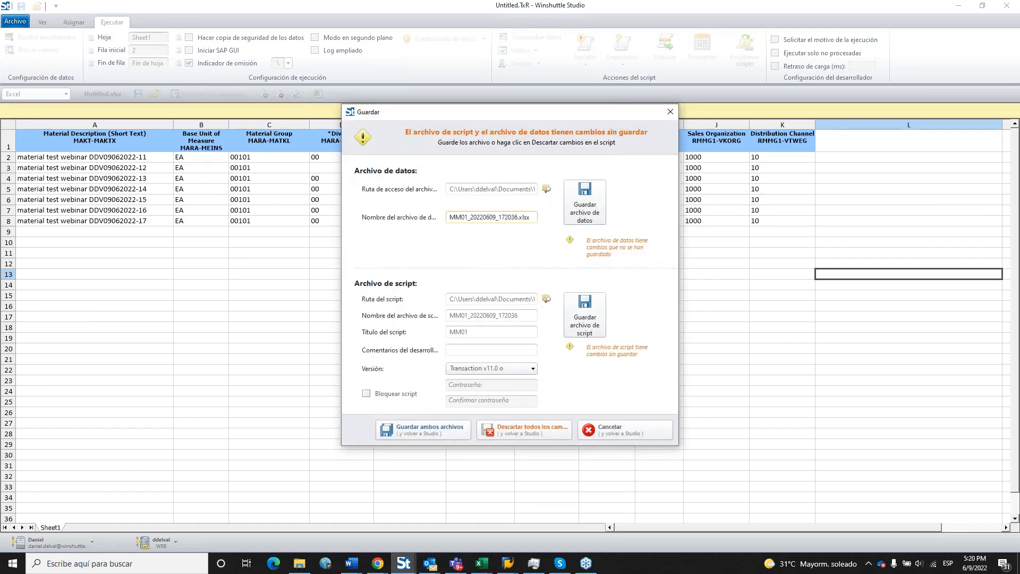
{"action": "left_click", "coordinate": [428, 431]}
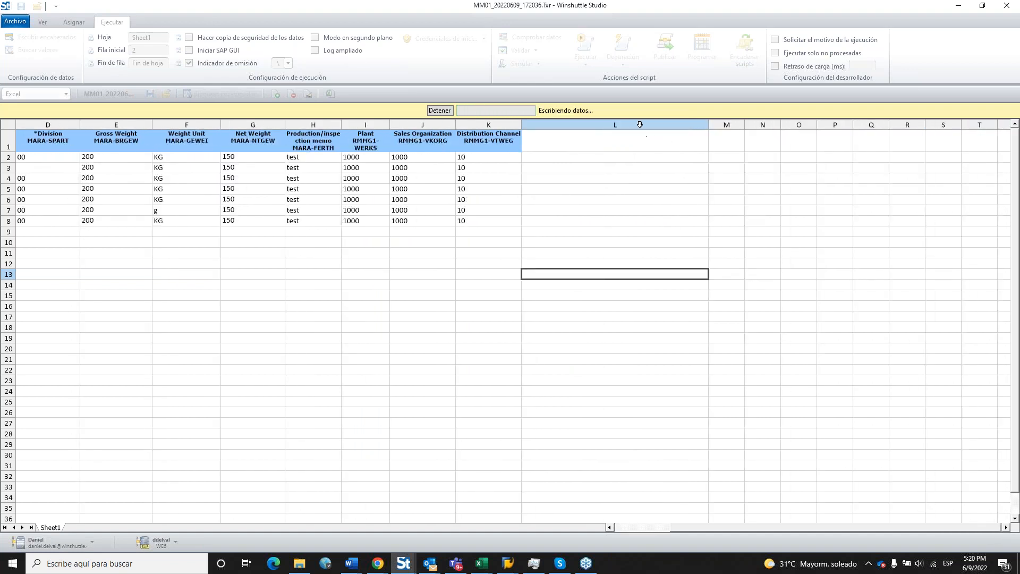
{"action": "left_click", "coordinate": [639, 124]}
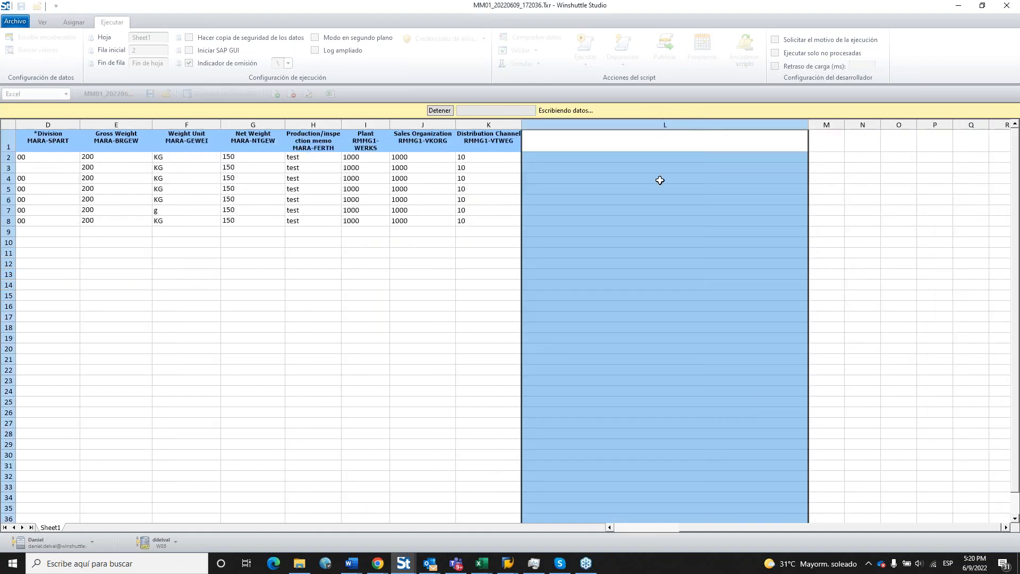
{"action": "left_click", "coordinate": [662, 201]}
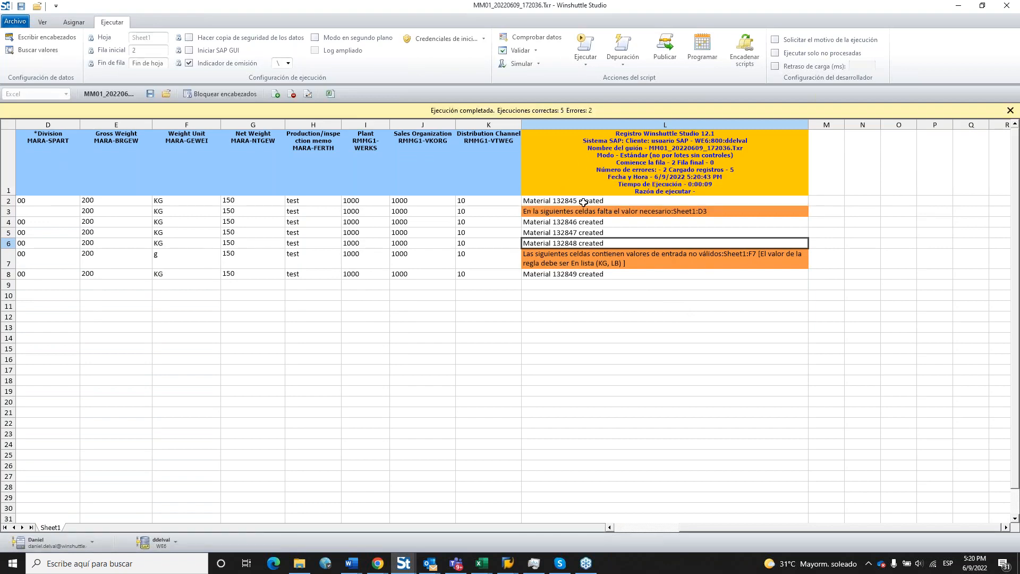
{"action": "left_click", "coordinate": [638, 211]}
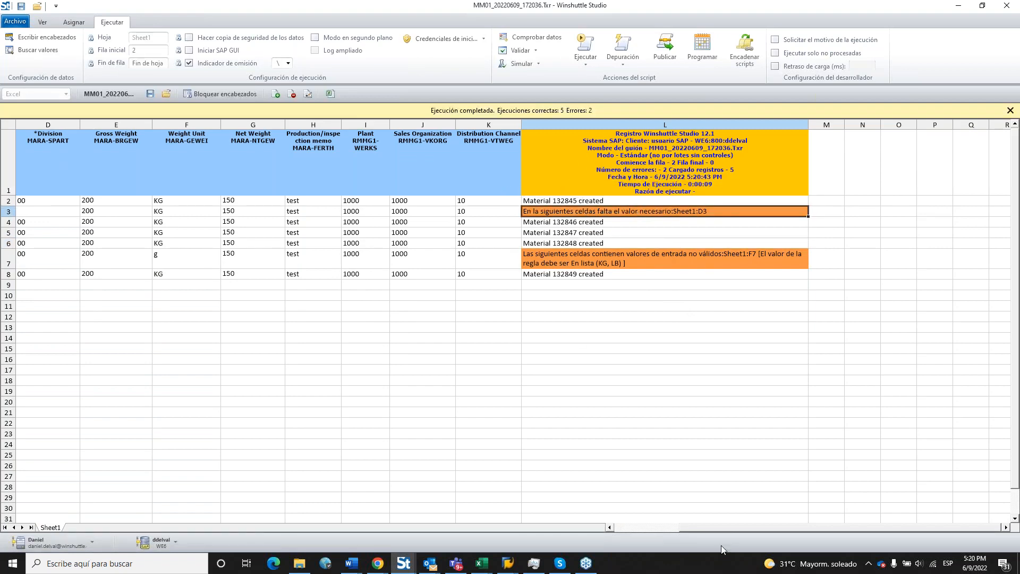
{"action": "left_click_drag", "start_coordinate": [724, 527], "coordinate": [694, 528]}
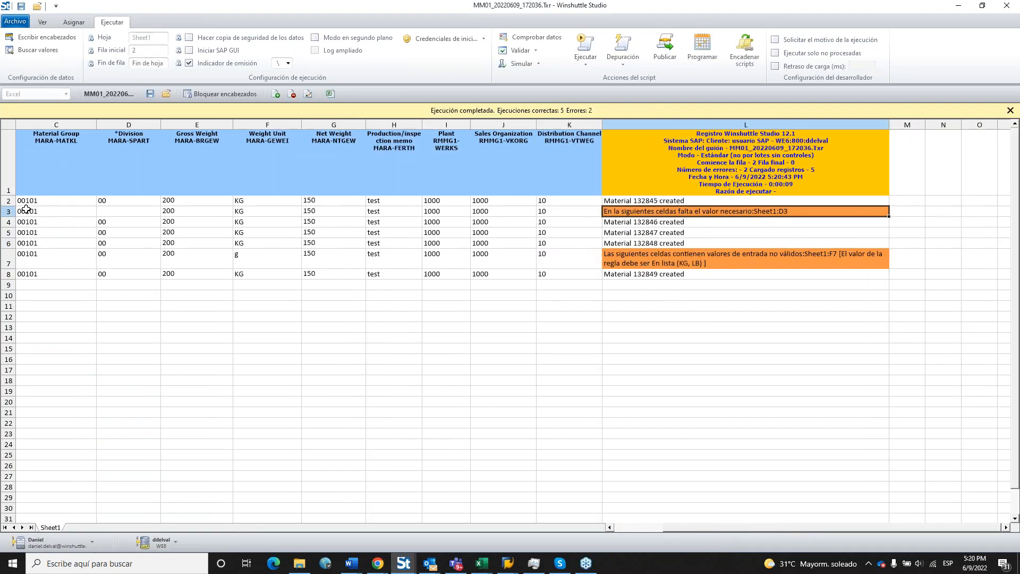
{"action": "left_click", "coordinate": [8, 211]}
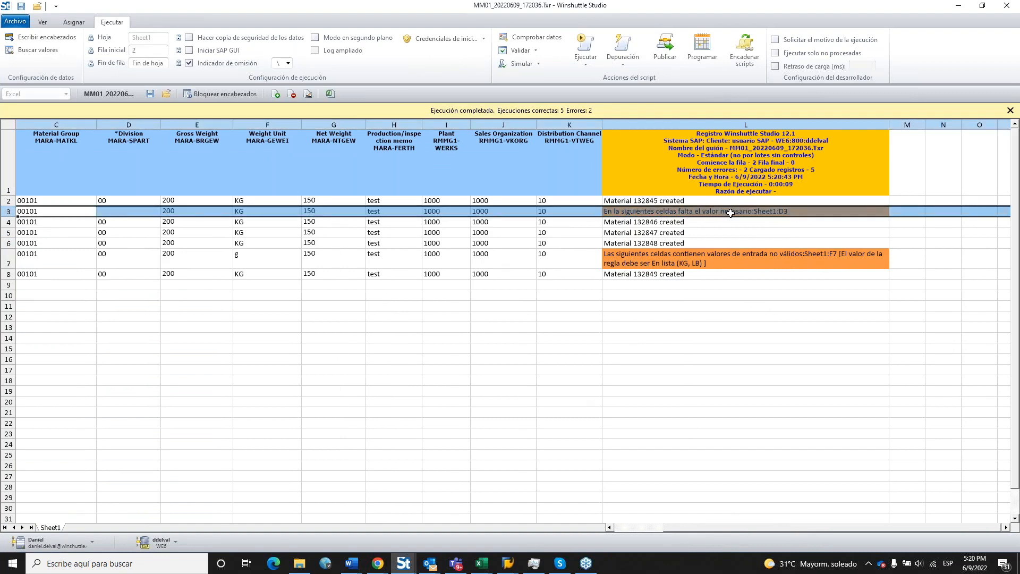
{"action": "left_click", "coordinate": [115, 212]}
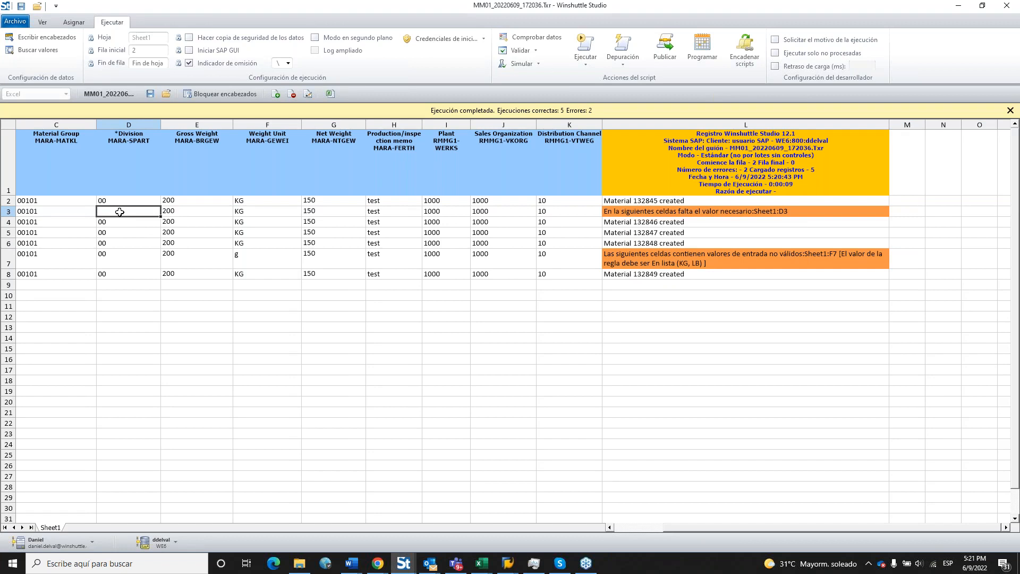
Replace row 7's invalid weight unit g with KG from the allowed values.
{"action": "left_click", "coordinate": [7, 258]}
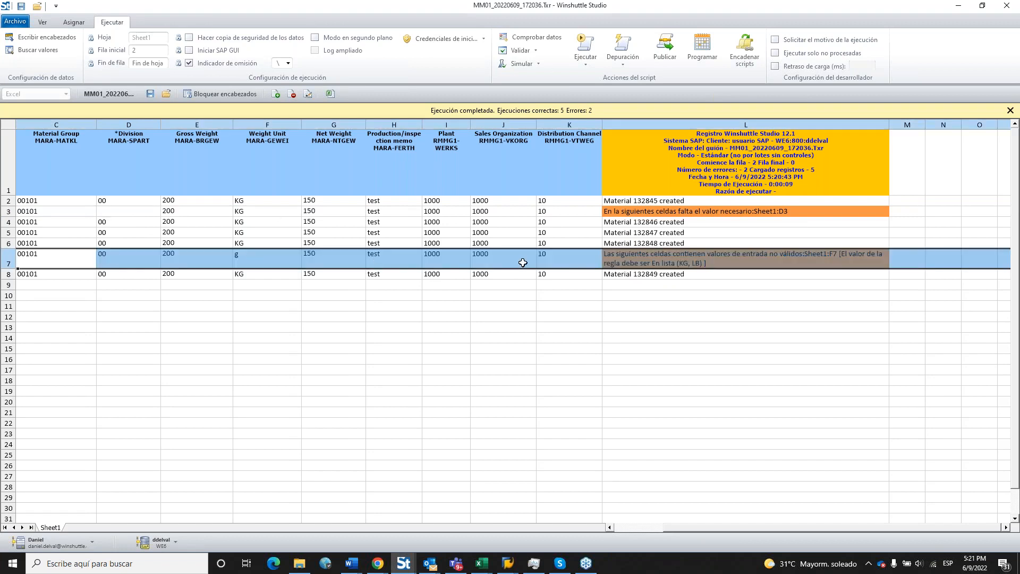
{"action": "left_click", "coordinate": [681, 259]}
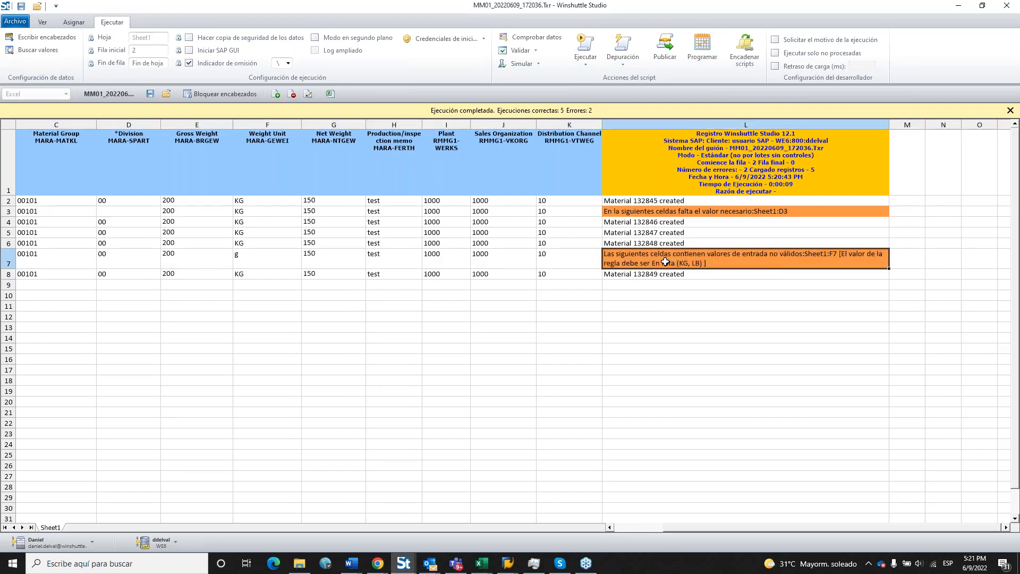
{"action": "left_click", "coordinate": [263, 262]}
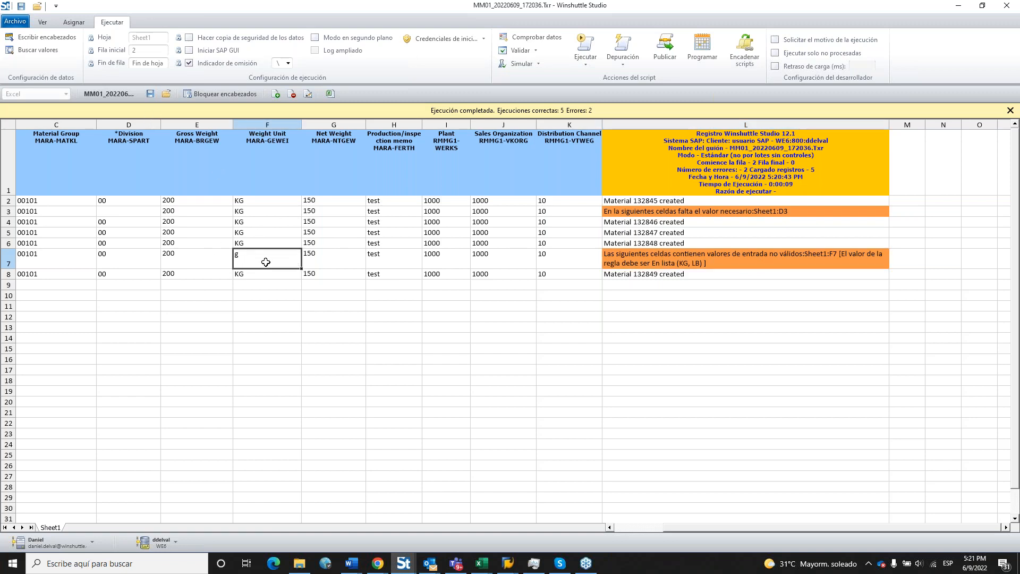
{"action": "left_click", "coordinate": [34, 51]}
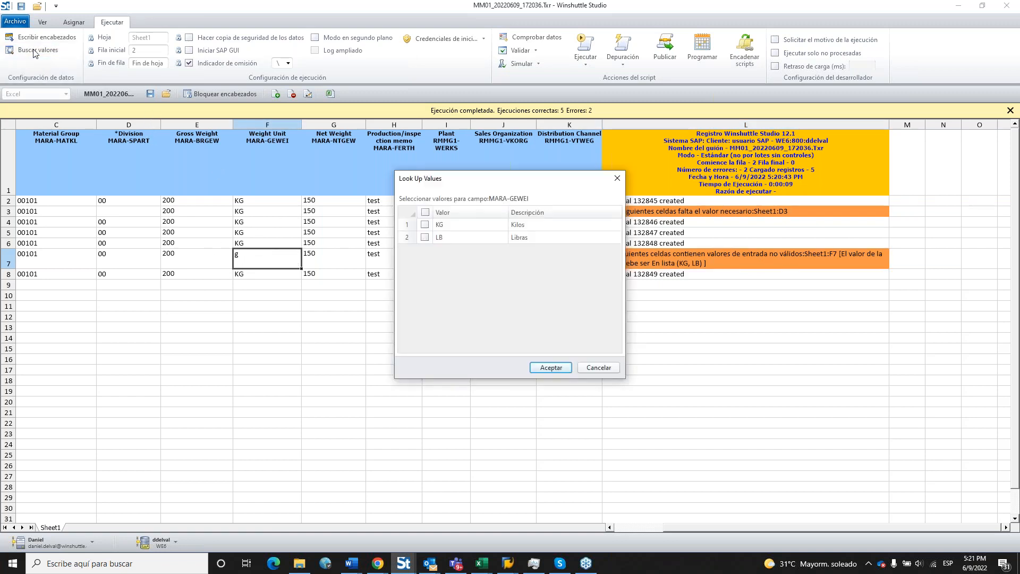
{"action": "left_click_drag", "start_coordinate": [490, 182], "coordinate": [493, 176]}
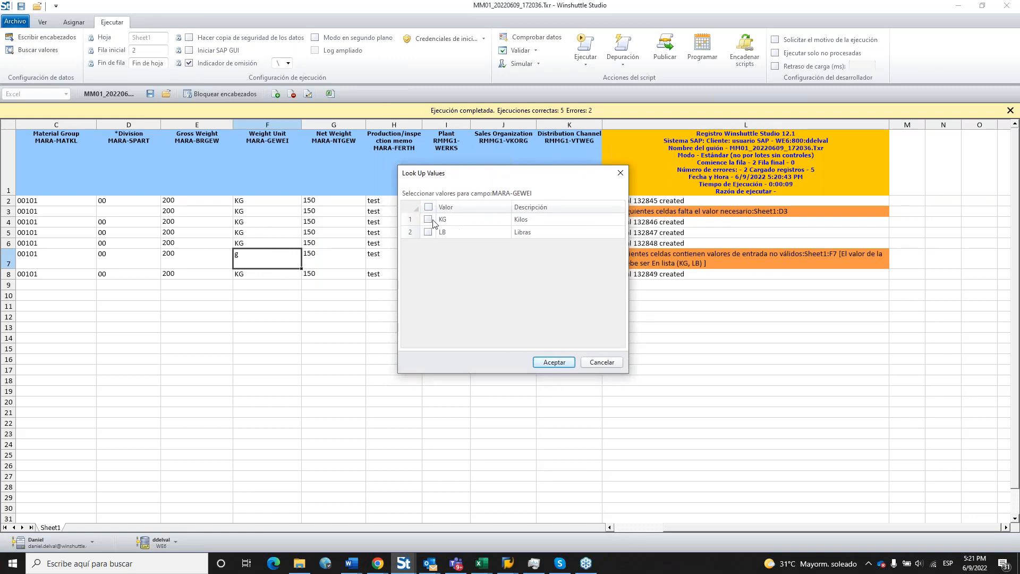
{"action": "left_click", "coordinate": [430, 220]}
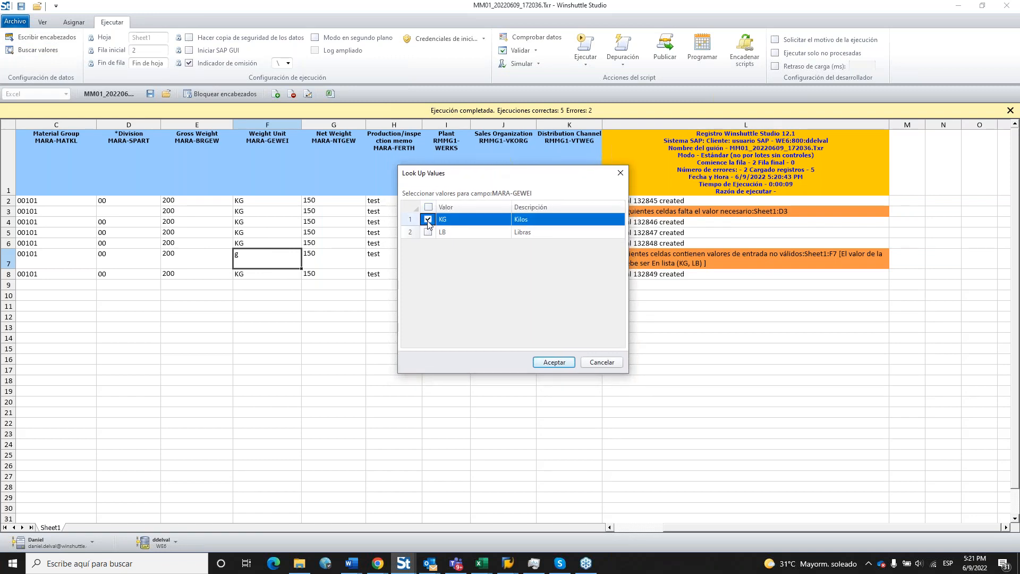
{"action": "left_click", "coordinate": [556, 364]}
{"action": "left_click", "coordinate": [542, 302]}
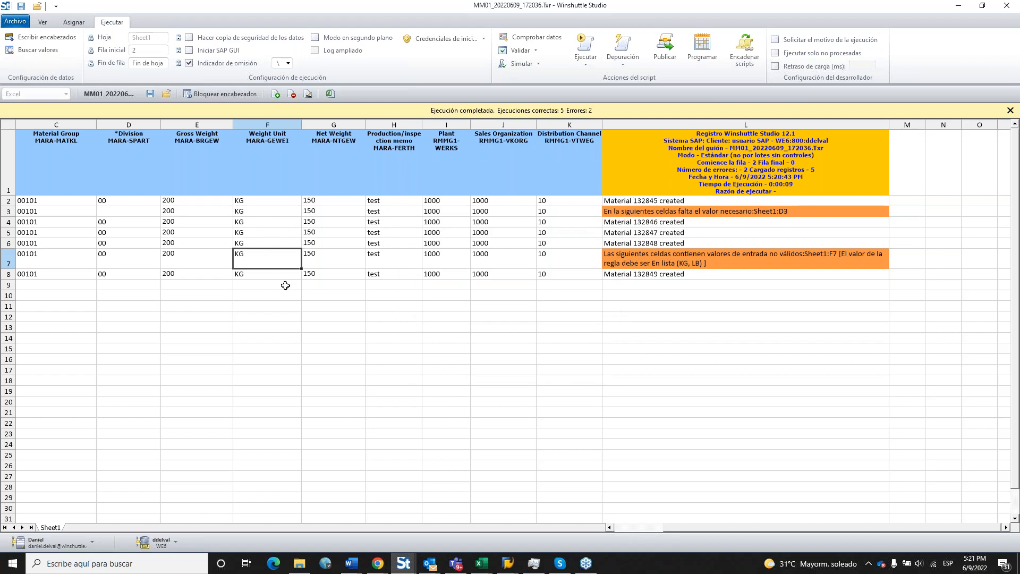
{"action": "left_click", "coordinate": [286, 285]}
Enter Division 00 in row 3.
{"action": "left_click", "coordinate": [145, 212]}
{"action": "type", "text": "00"}
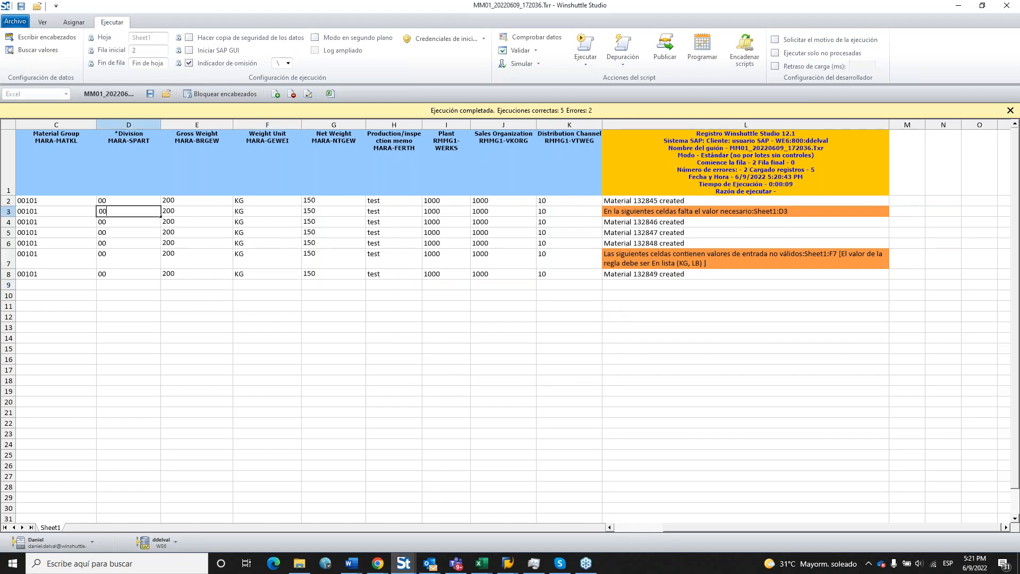
{"action": "key", "text": "Return"}
{"action": "left_click", "coordinate": [244, 287]}
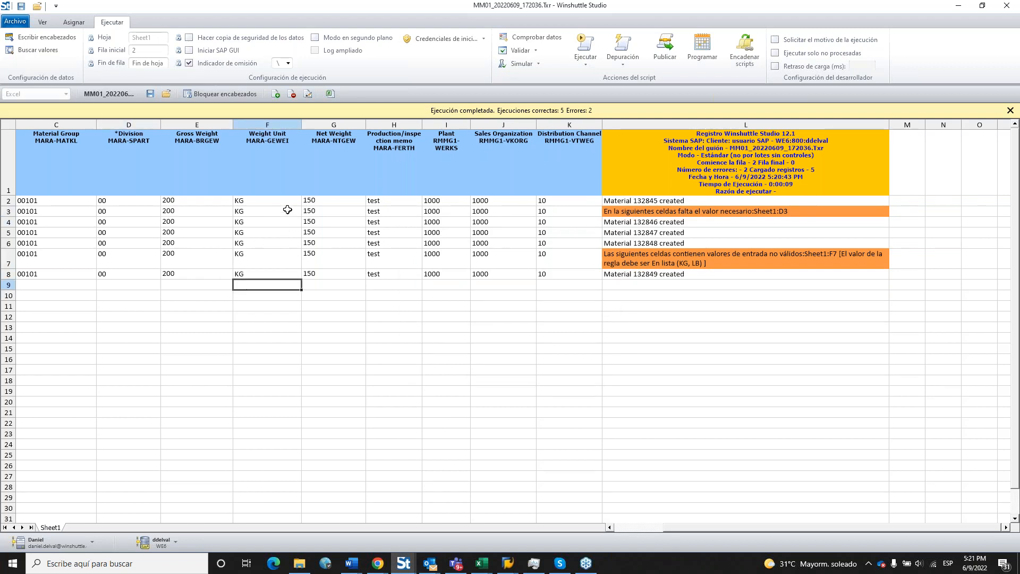
Re-run only the error rows and check that rows 3 and 7 created materials 132850 and 132851.
{"action": "left_click", "coordinate": [588, 64]}
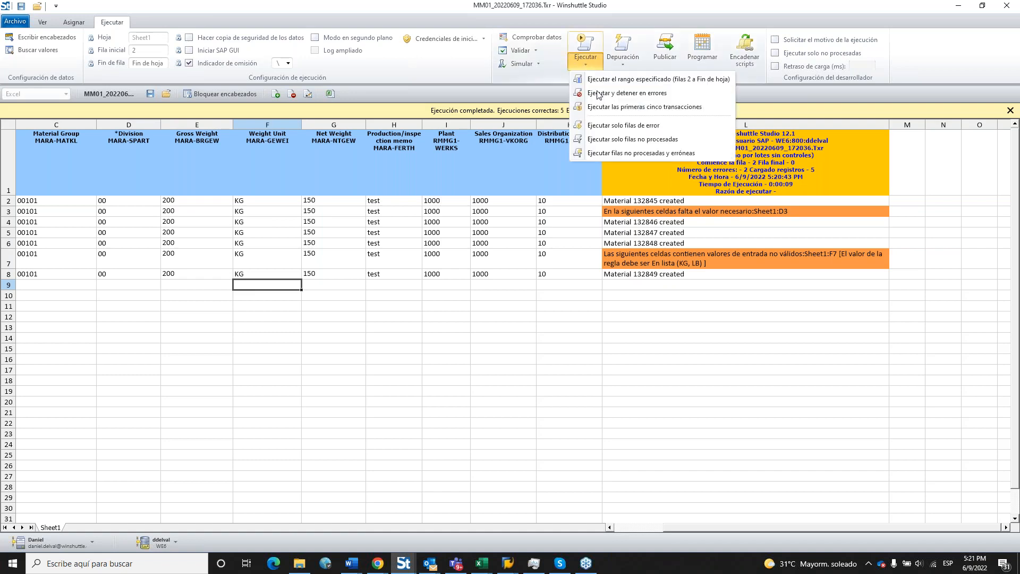
{"action": "left_click", "coordinate": [666, 126]}
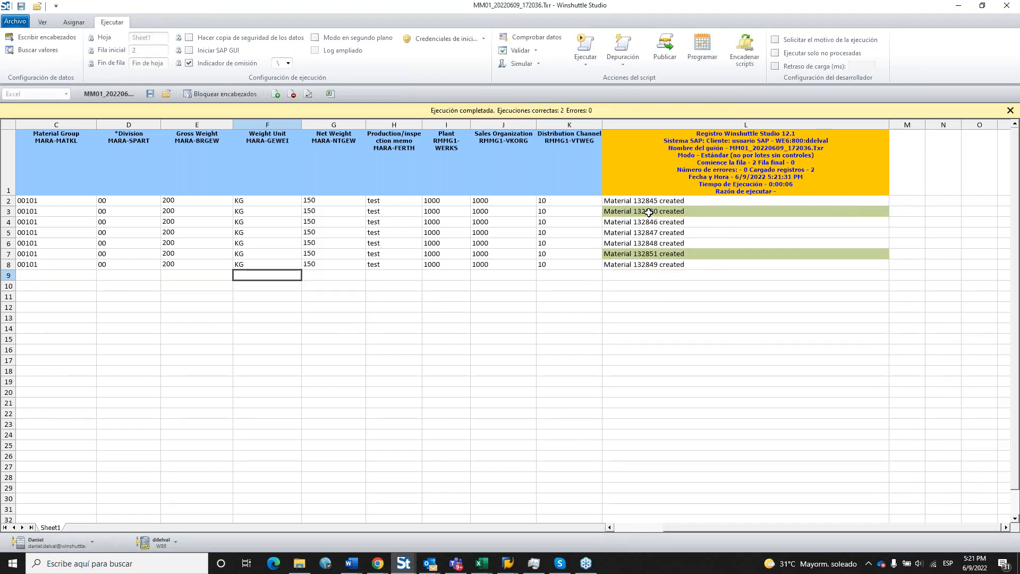
{"action": "left_click", "coordinate": [650, 212]}
{"action": "left_click", "coordinate": [685, 255]}
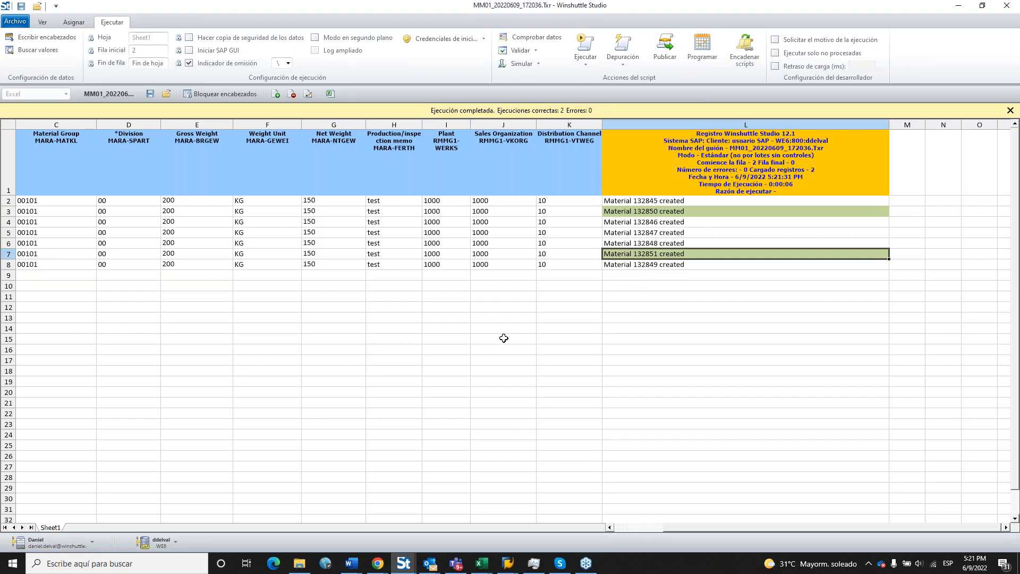
In SAP, dismiss the leftover popup and start transaction /nmm03.
{"action": "mouse_move", "coordinate": [508, 563]}
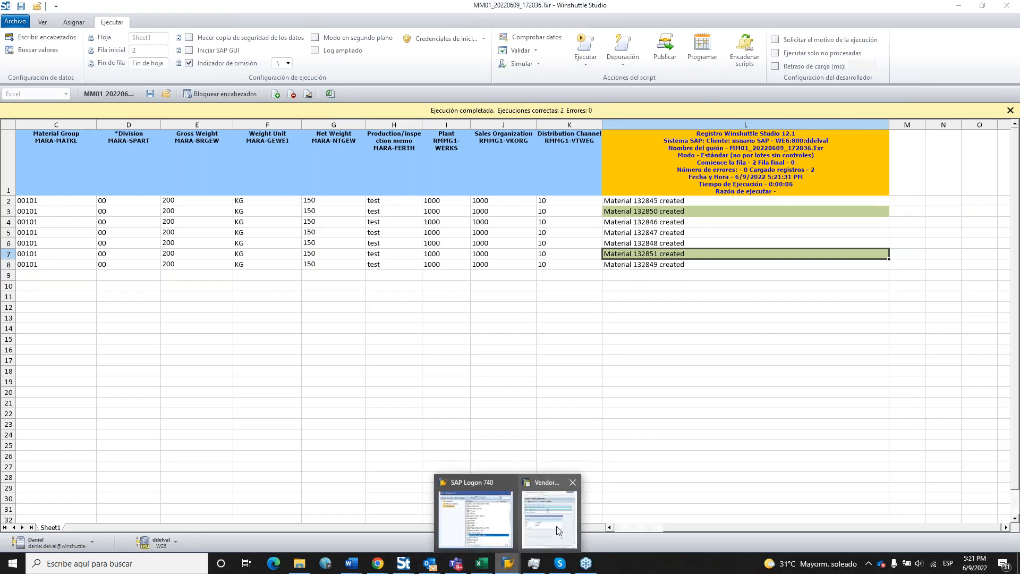
{"action": "left_click", "coordinate": [557, 526]}
{"action": "left_click", "coordinate": [898, 237]}
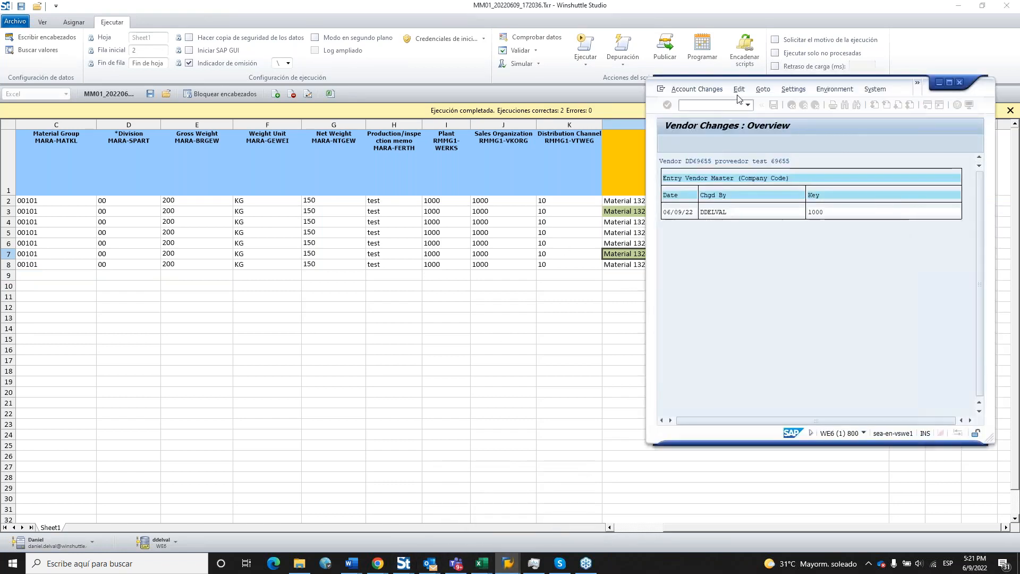
{"action": "left_click", "coordinate": [713, 108]}
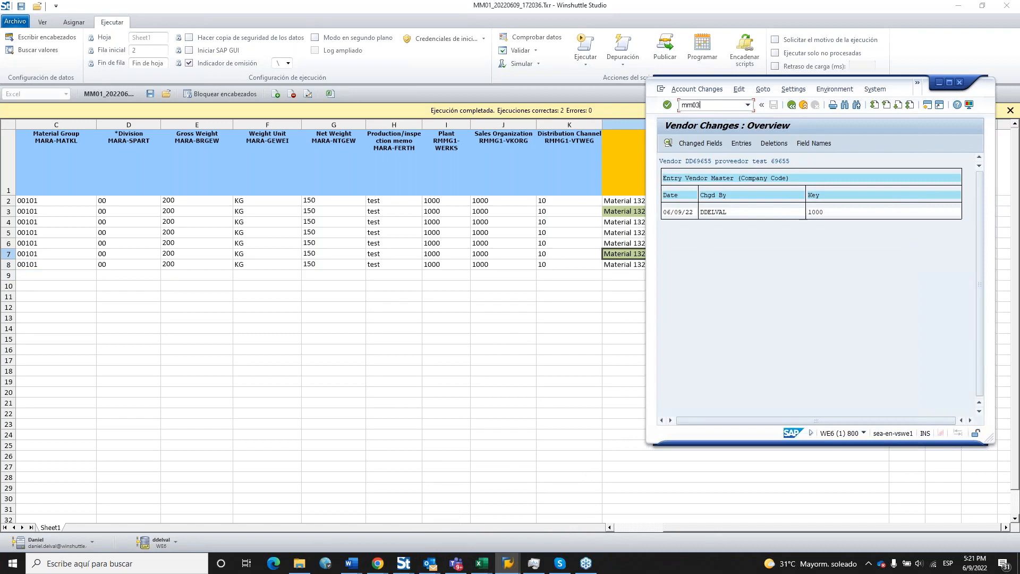
{"action": "type", "text": "mm03"}
{"action": "key", "text": "Return"}
{"action": "type", "text": "/nmm03"}
{"action": "key", "text": "Return"}
Enter material 132845 and select the Basic Data 1/2 and Sales Org. Data 1/2 views.
{"action": "left_click_drag", "start_coordinate": [851, 96], "coordinate": [888, 125]}
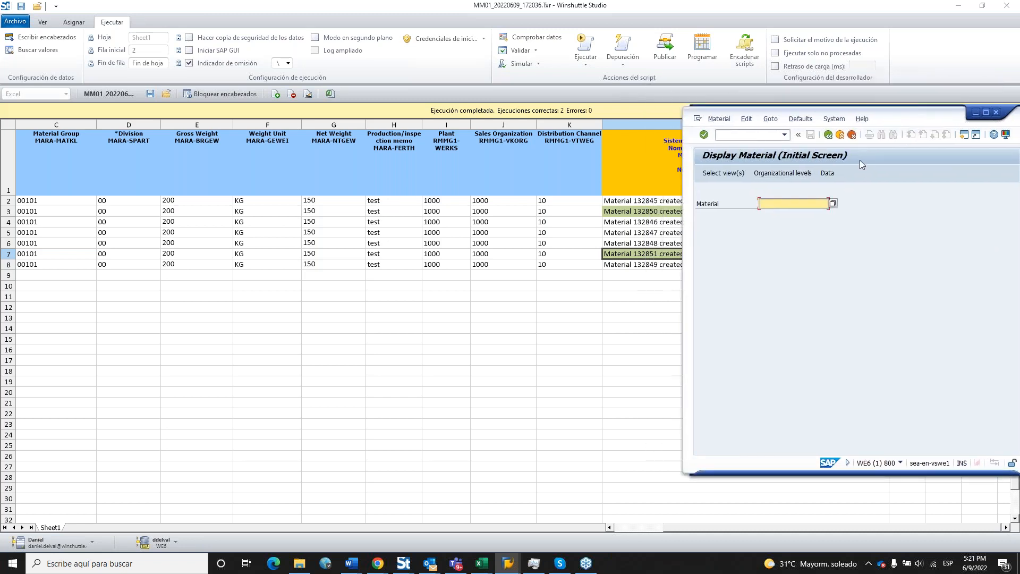
{"action": "type", "text": "13"}
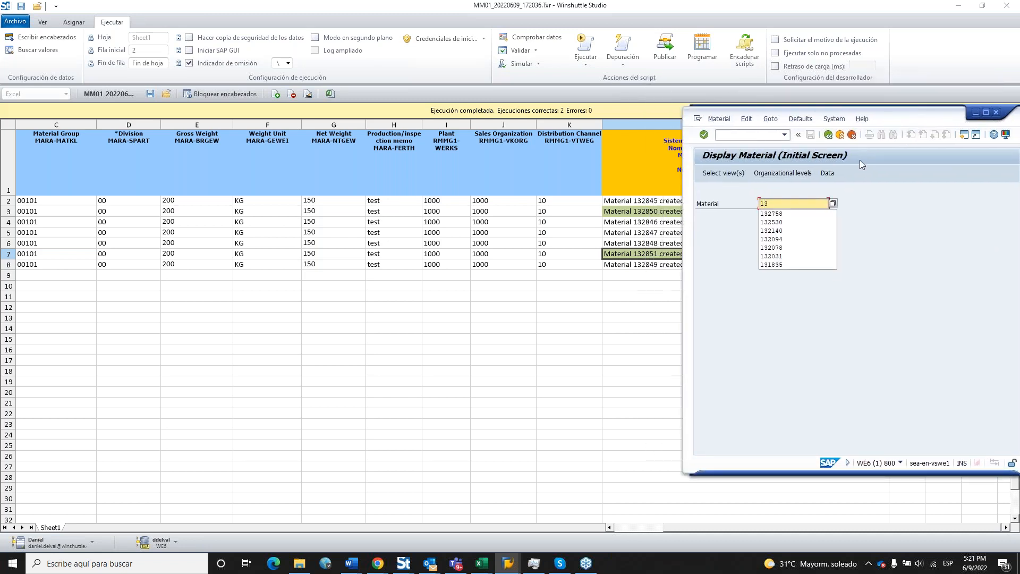
{"action": "type", "text": "2845"}
{"action": "key", "text": "Return"}
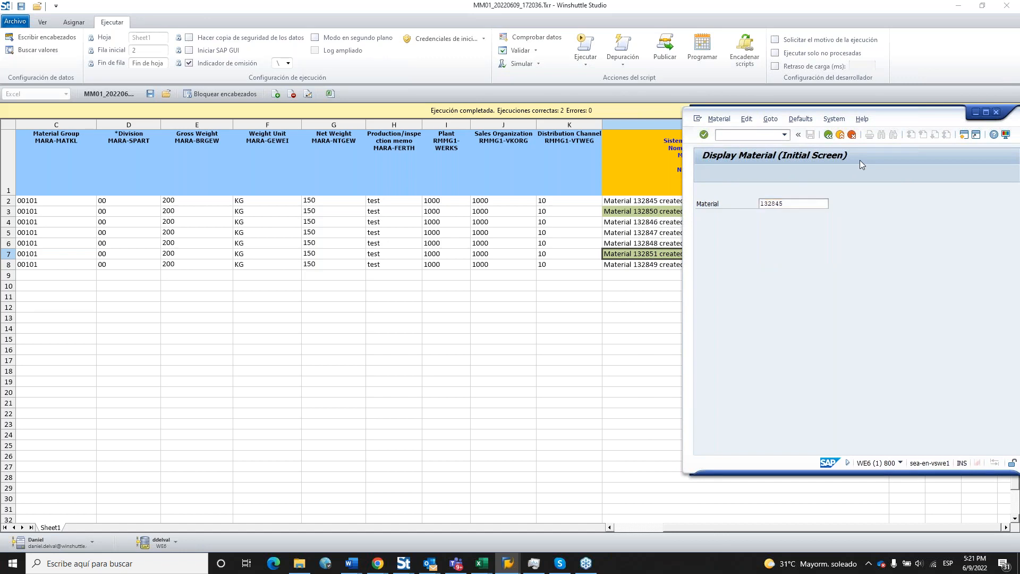
{"action": "left_click", "coordinate": [826, 244]}
{"action": "left_click", "coordinate": [827, 255]}
{"action": "left_click", "coordinate": [827, 266]}
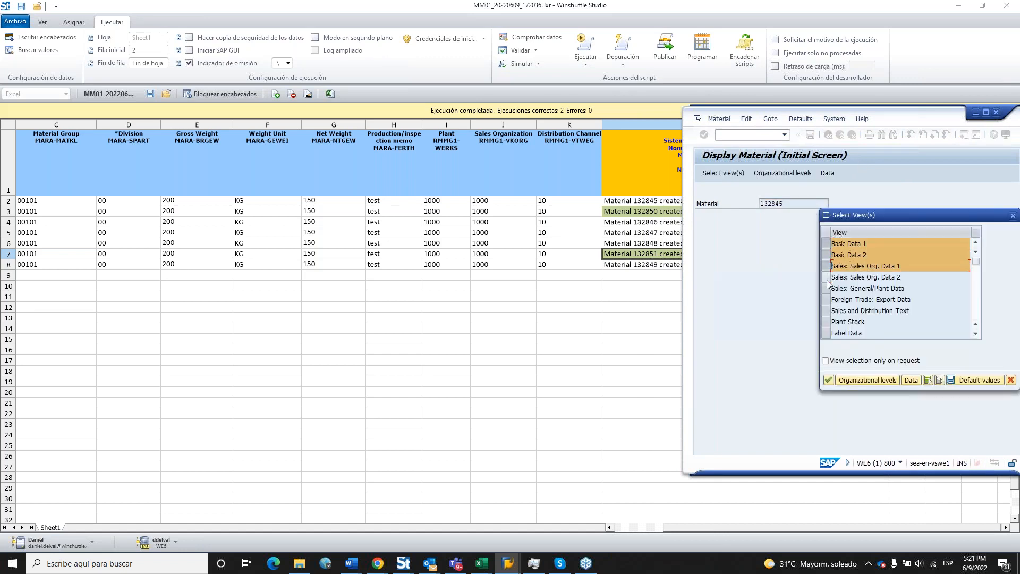
{"action": "left_click", "coordinate": [826, 278]}
{"action": "left_click", "coordinate": [828, 381]}
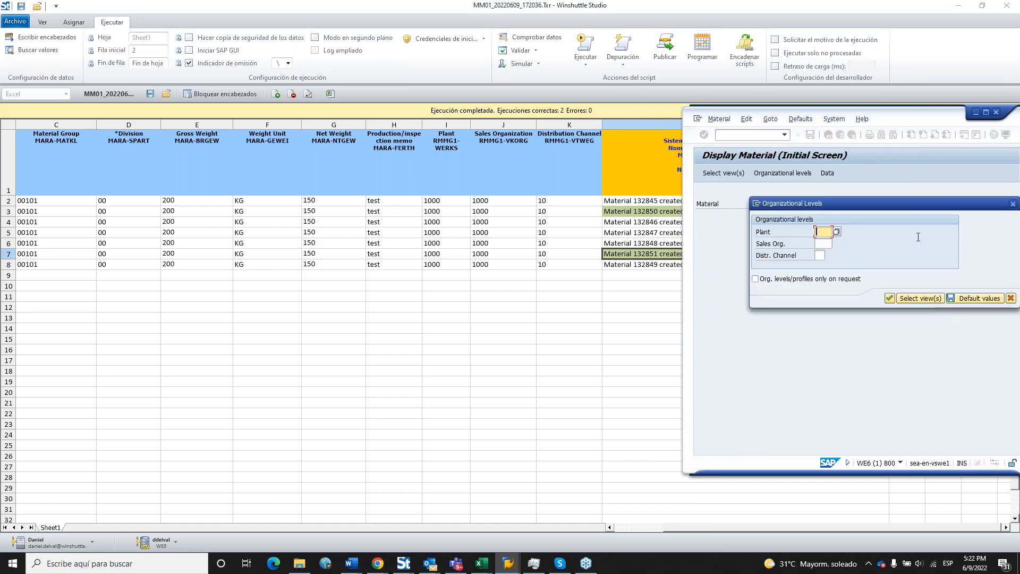
Enter plant 1000, sales organization 1000 and distribution channel 10 to display the material.
{"action": "type", "text": "1000"}
{"action": "key", "text": "Tab"}
{"action": "type", "text": "1000"}
{"action": "key", "text": "Tab"}
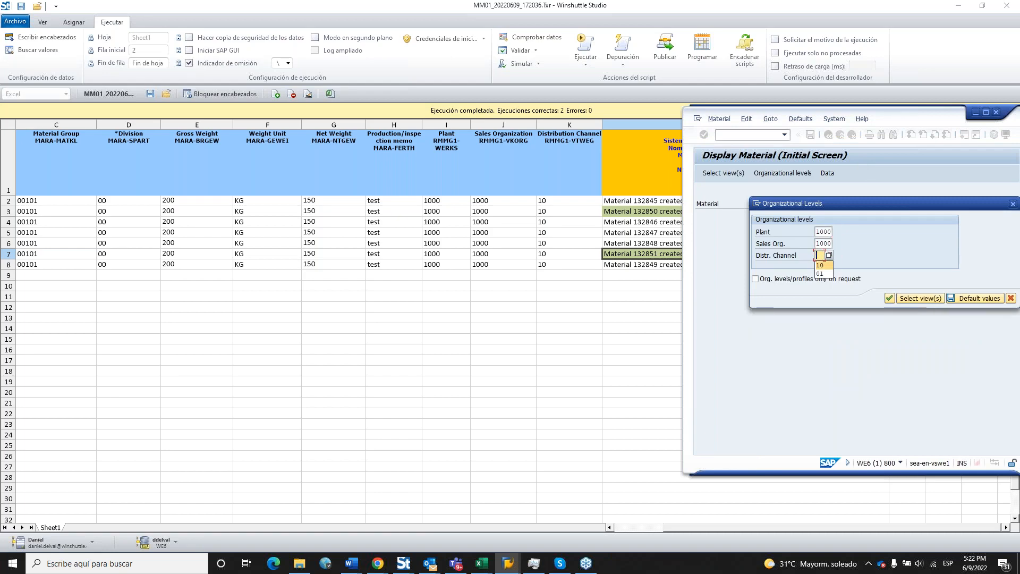
{"action": "type", "text": "10"}
{"action": "key", "text": "Return"}
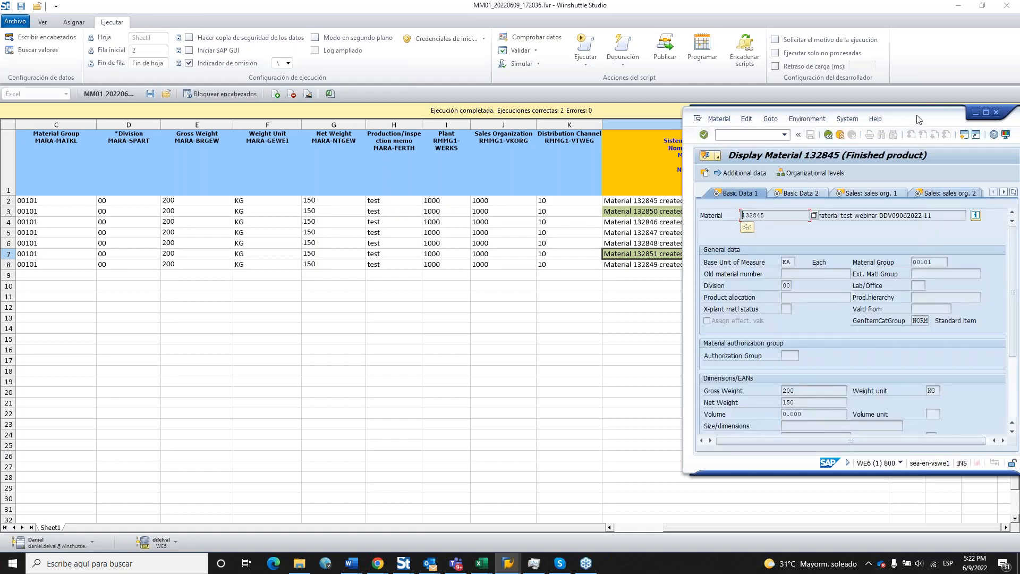
Select the material description text of 132845 and reposition the SAP window.
{"action": "left_click_drag", "start_coordinate": [918, 119], "coordinate": [844, 51]}
{"action": "left_click", "coordinate": [859, 148]}
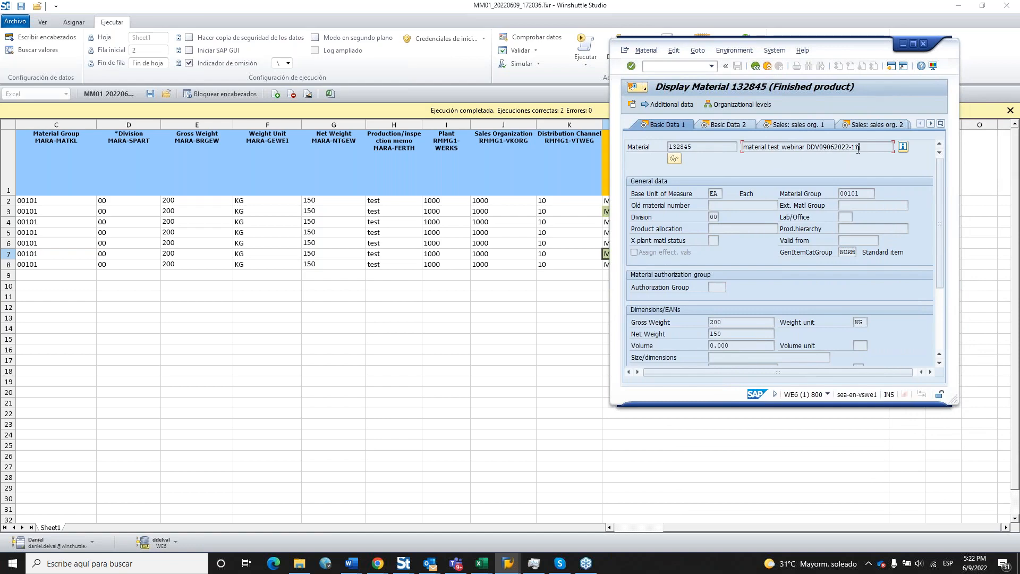
{"action": "left_click_drag", "start_coordinate": [858, 149], "coordinate": [637, 388]}
{"action": "left_click_drag", "start_coordinate": [690, 528], "coordinate": [640, 526]}
{"action": "key", "text": "alt+Tab"}
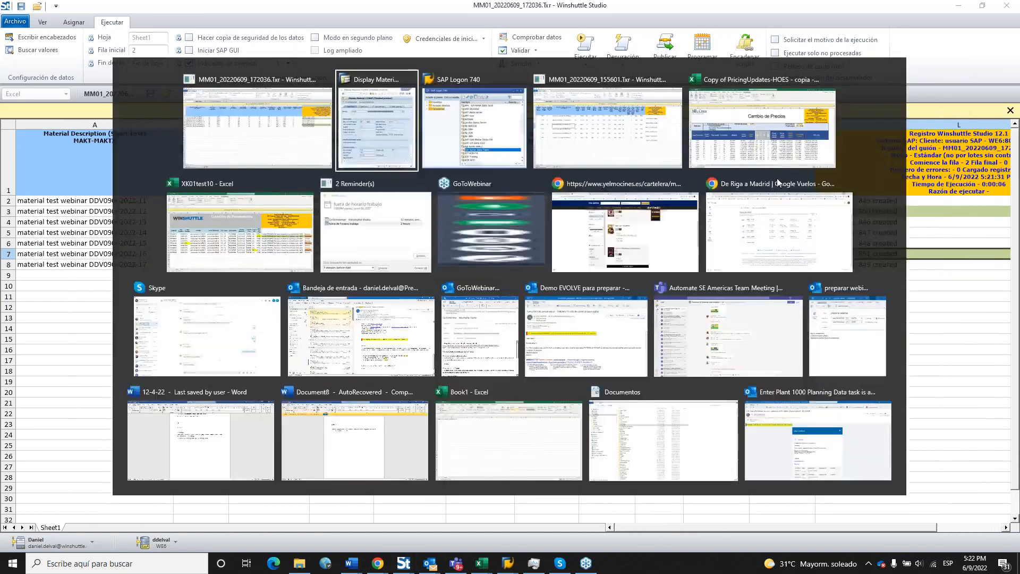
{"action": "left_click", "coordinate": [669, 153]}
{"action": "left_click_drag", "start_coordinate": [669, 154], "coordinate": [493, 214]}
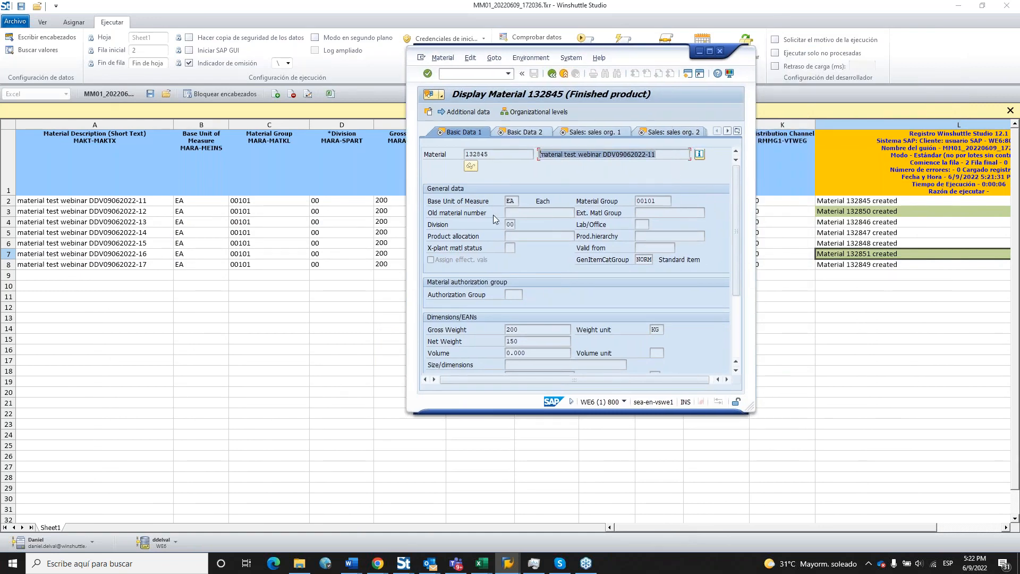
{"action": "left_click_drag", "start_coordinate": [648, 51], "coordinate": [818, 56]}
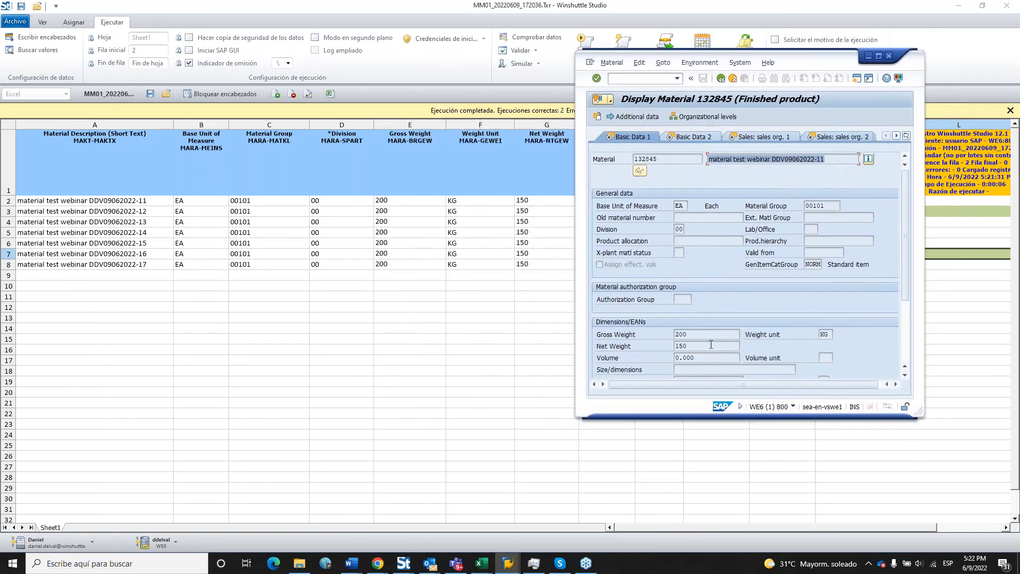
Review Basic Data 2 and Sales Org. 2, then open the material's change document and its date.
{"action": "left_click", "coordinate": [718, 137]}
{"action": "left_click", "coordinate": [833, 137]}
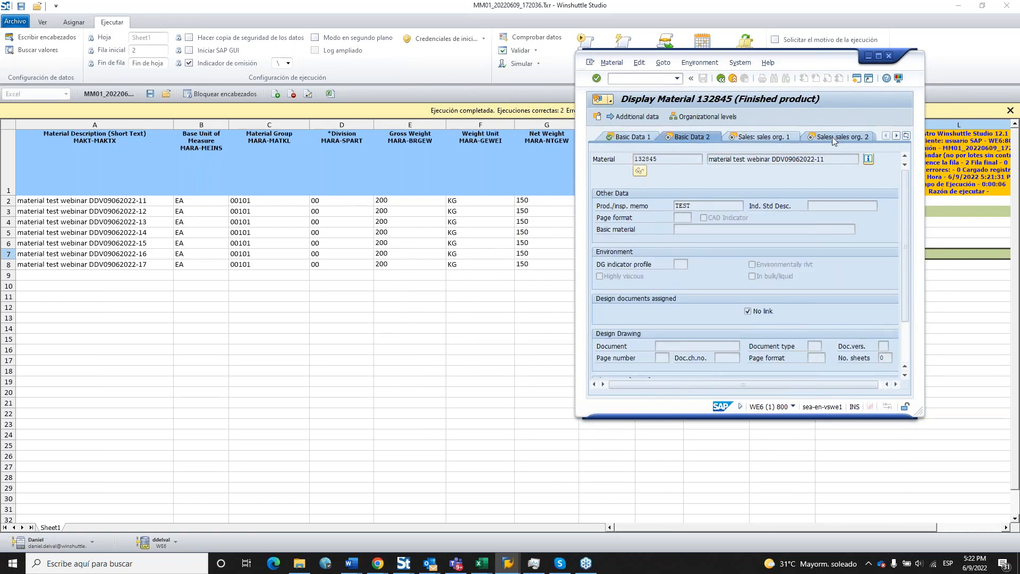
{"action": "left_click", "coordinate": [700, 62]}
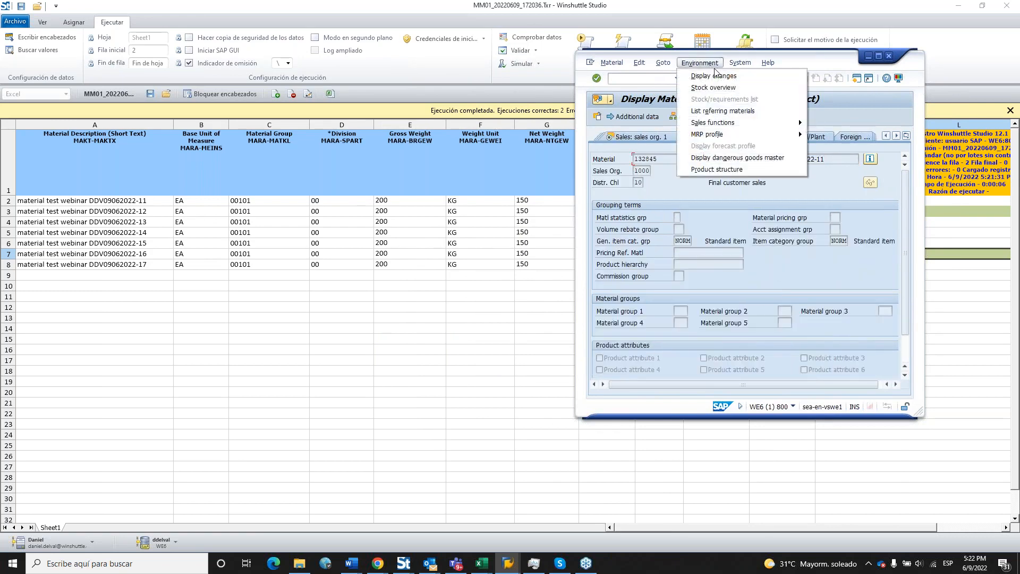
{"action": "left_click", "coordinate": [726, 78]}
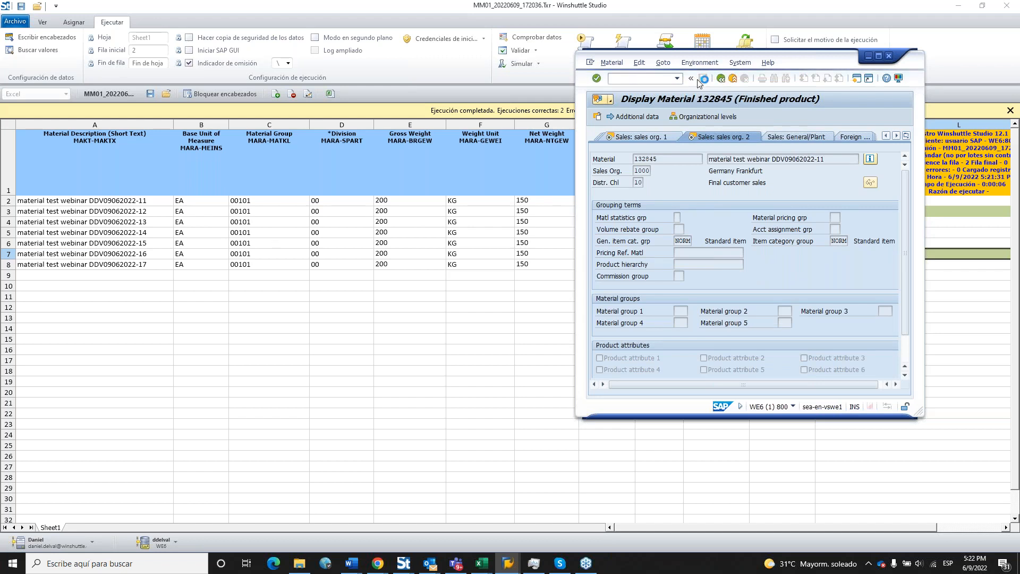
{"action": "double_click", "coordinate": [657, 175]}
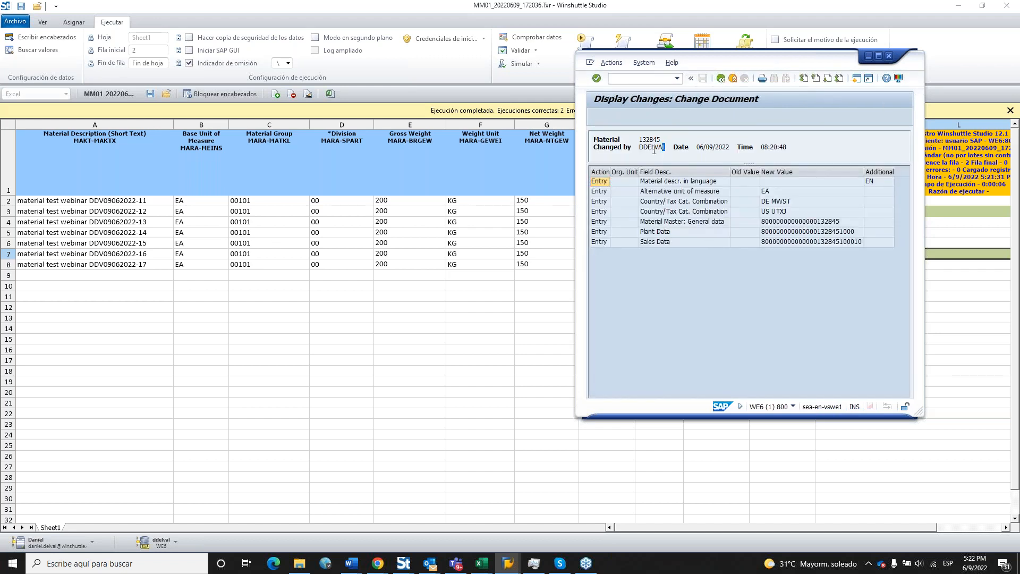
{"action": "double_click", "coordinate": [659, 147]}
{"action": "double_click", "coordinate": [726, 147]}
Minimise SAP and narrow Winshuttle columns J (Sales Organization) and K (Distribution Channel).
{"action": "left_click", "coordinate": [869, 56]}
{"action": "left_click", "coordinate": [748, 350]}
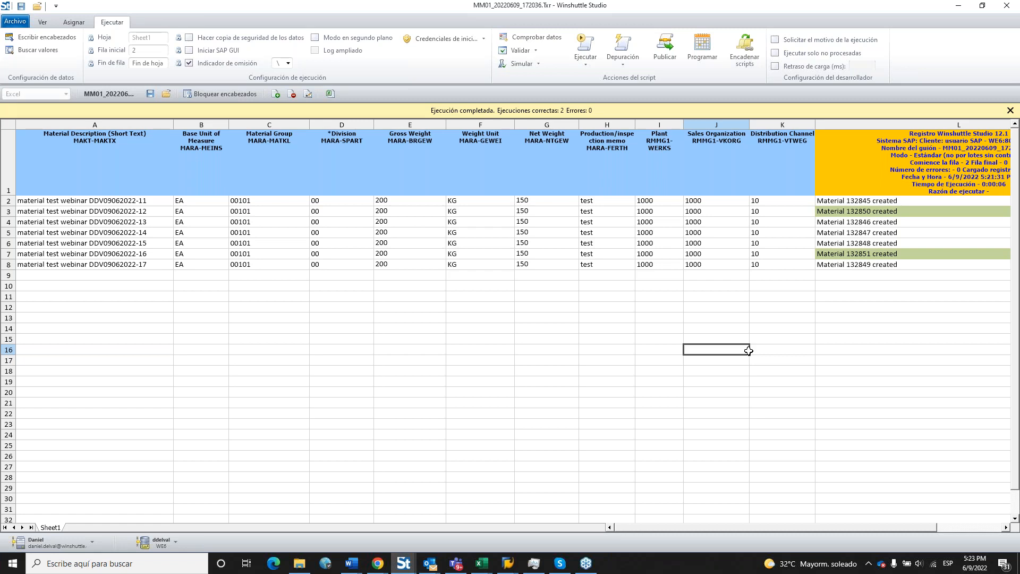
{"action": "left_click", "coordinate": [743, 326]}
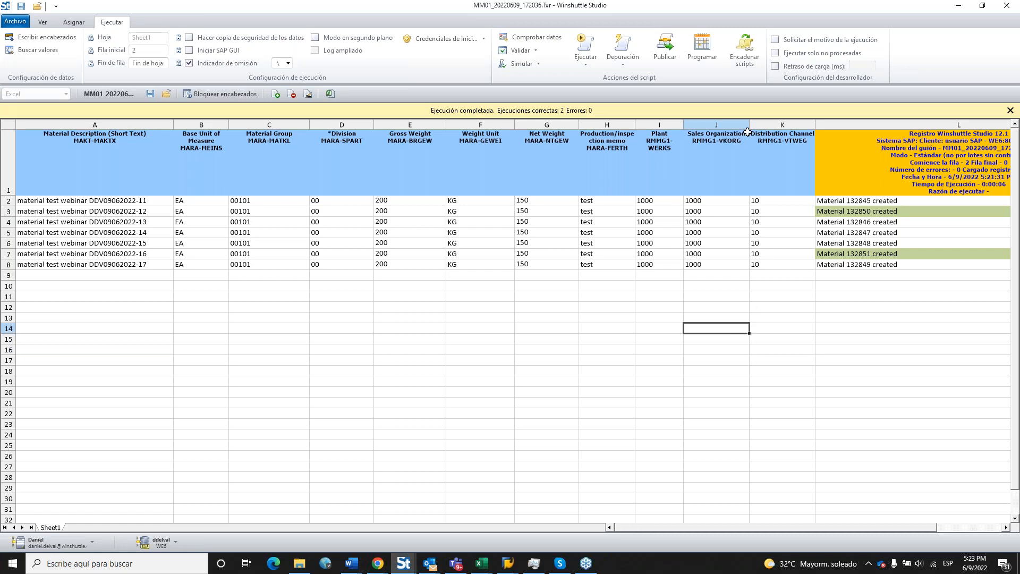
{"action": "left_click_drag", "start_coordinate": [750, 128], "coordinate": [733, 128]}
{"action": "left_click", "coordinate": [765, 286]}
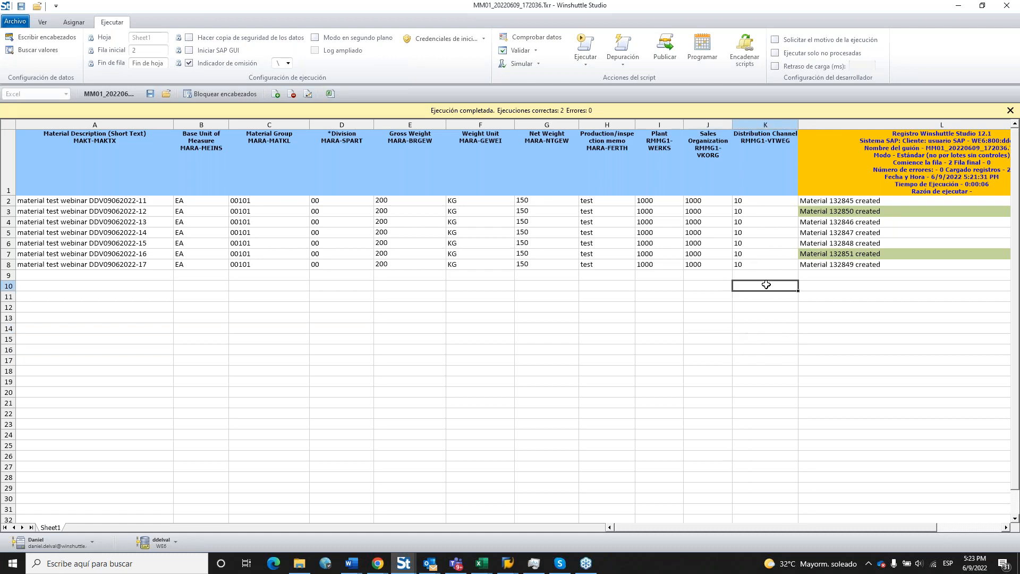
{"action": "left_click_drag", "start_coordinate": [798, 128], "coordinate": [779, 131]}
{"action": "left_click", "coordinate": [754, 233]}
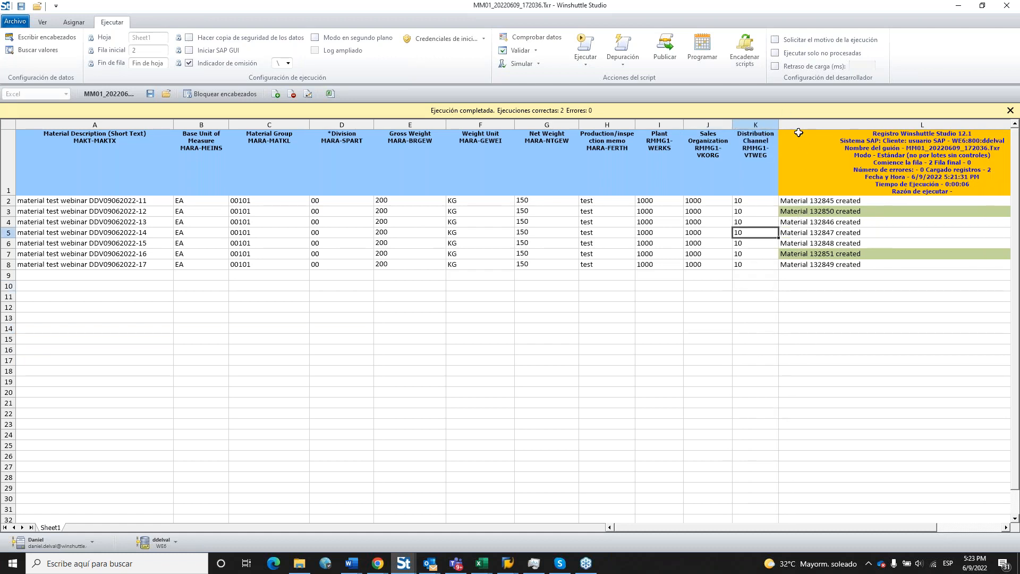
{"action": "left_click", "coordinate": [952, 33]}
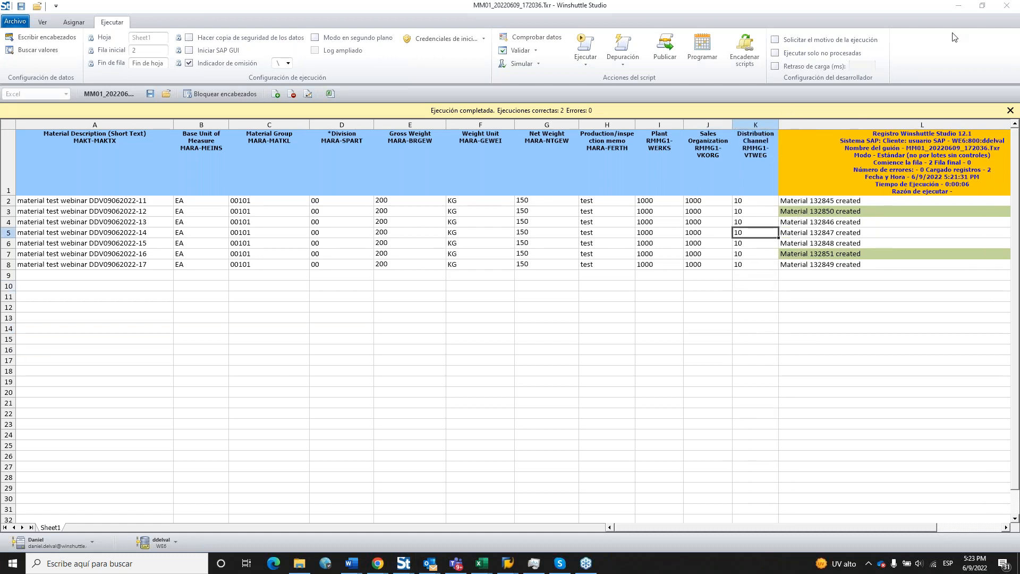